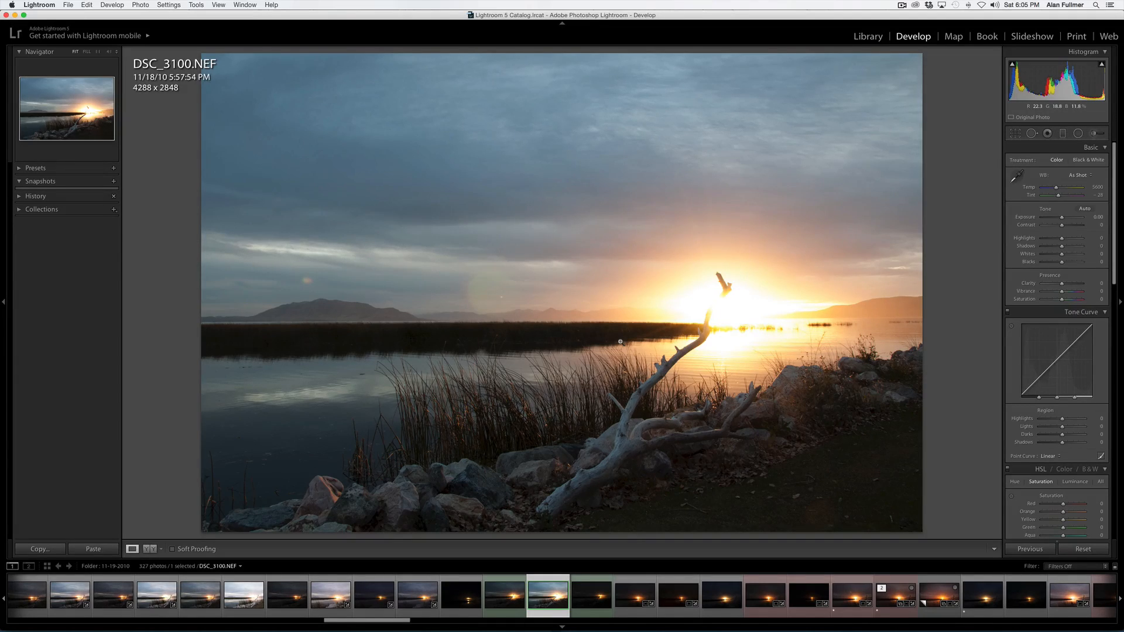
- Pick DSC_3098 from the filmstrip in Library, zoom in to inspect it, and open it in Develop
{"action": "key", "text": "e"}
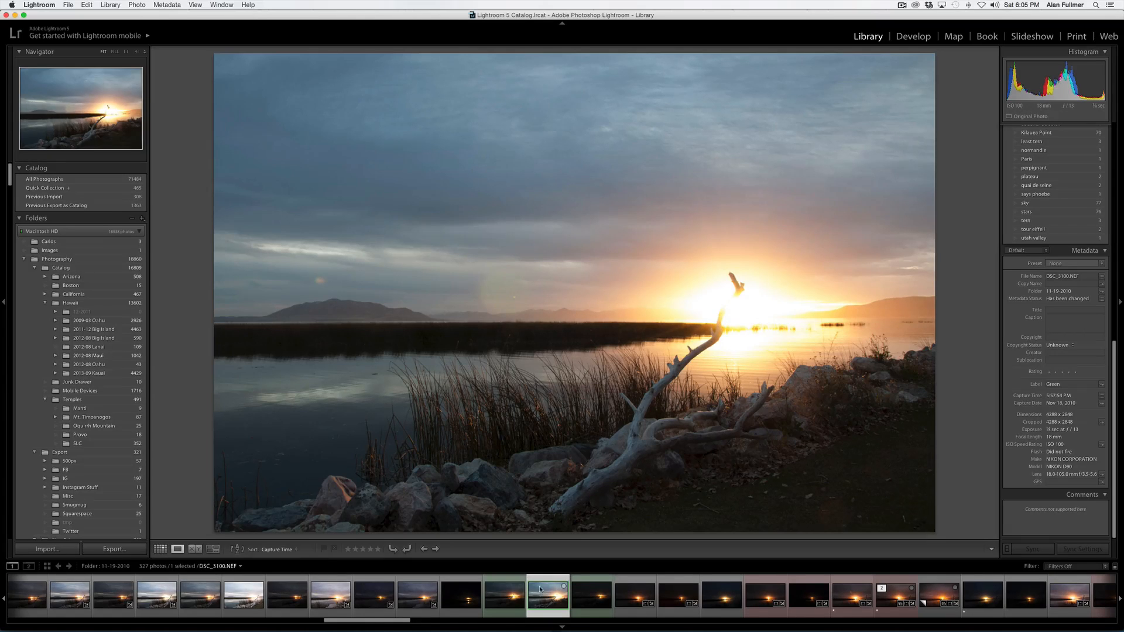
{"action": "left_click", "coordinate": [507, 598]}
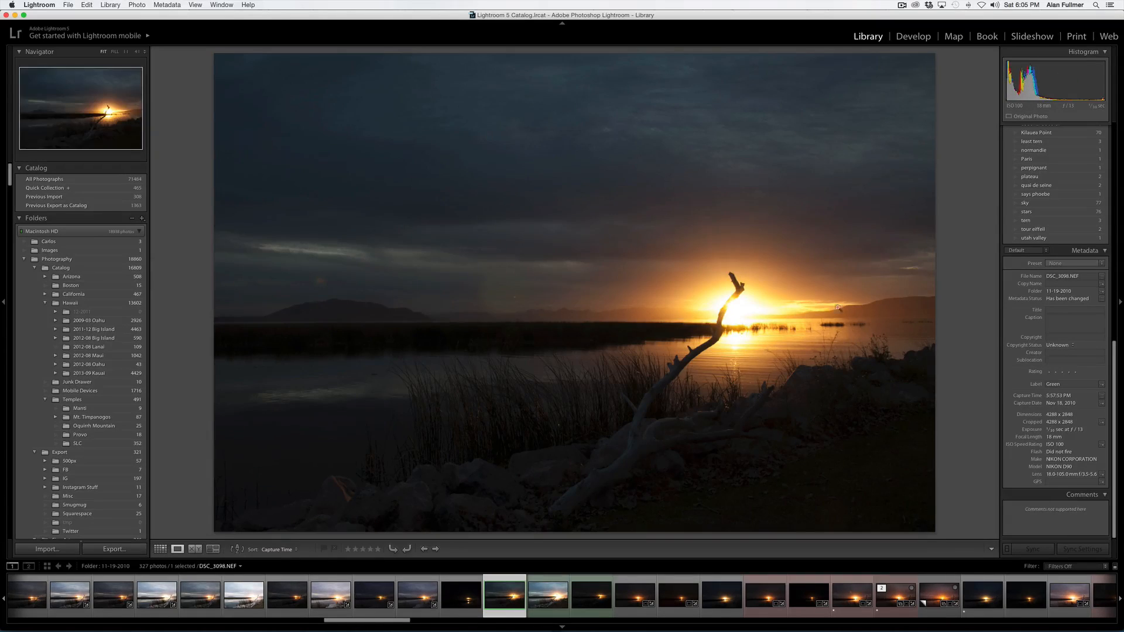
{"action": "left_click", "coordinate": [749, 304]}
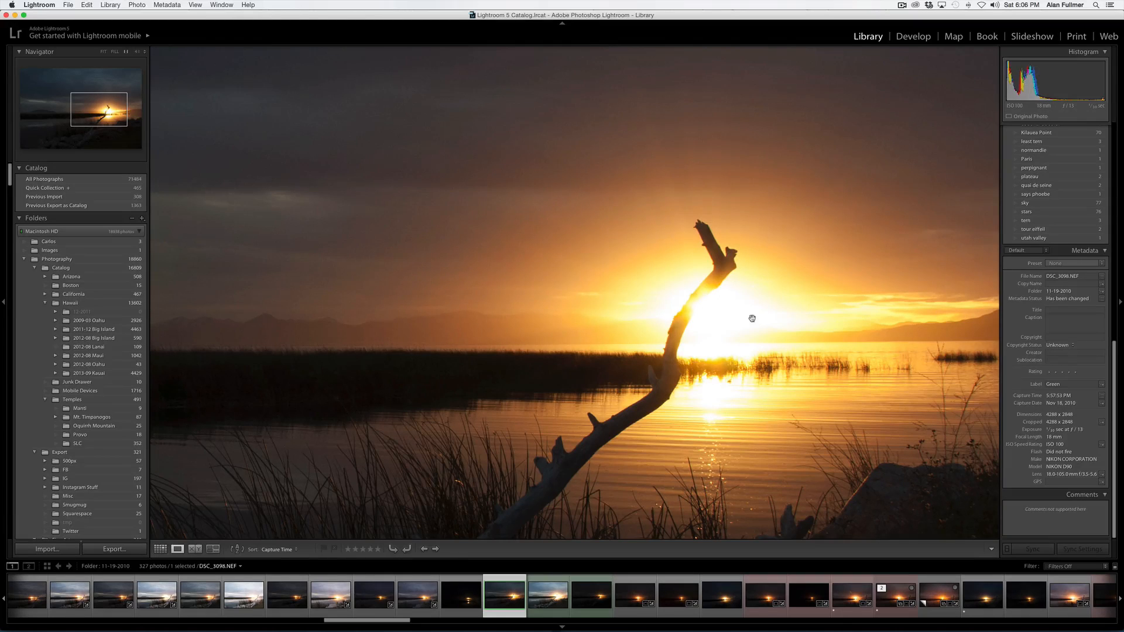
{"action": "key", "text": "d"}
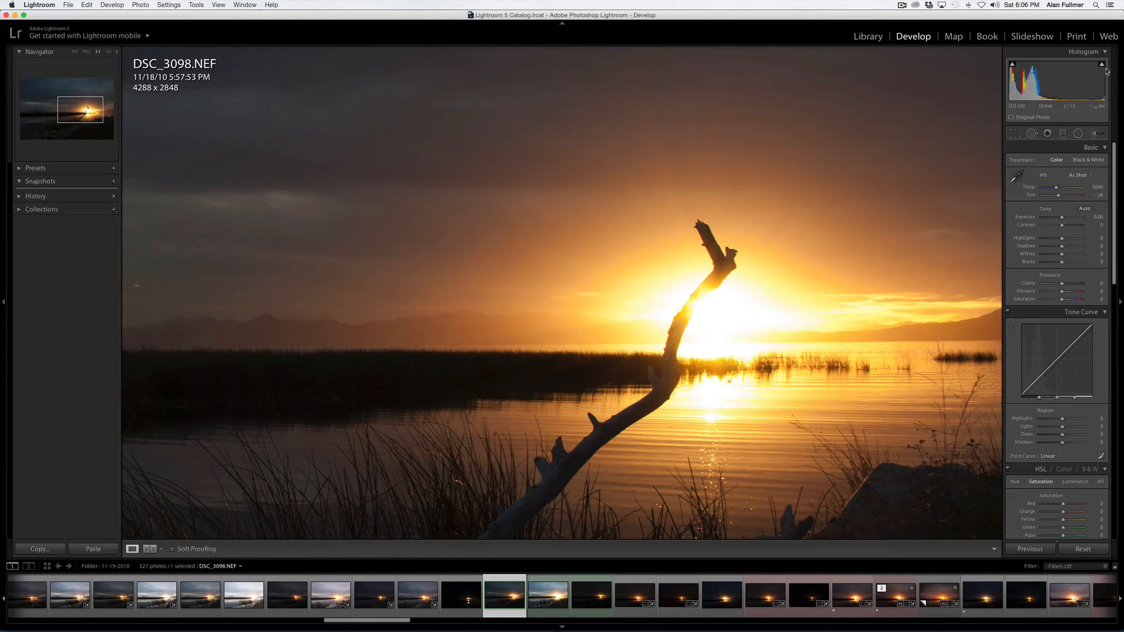
- Turn on the highlight clipping warning and try lowering Exposure, then reset Exposure to 0
{"action": "left_click", "coordinate": [1101, 65]}
{"action": "left_click_drag", "start_coordinate": [1061, 217], "coordinate": [1051, 217]}
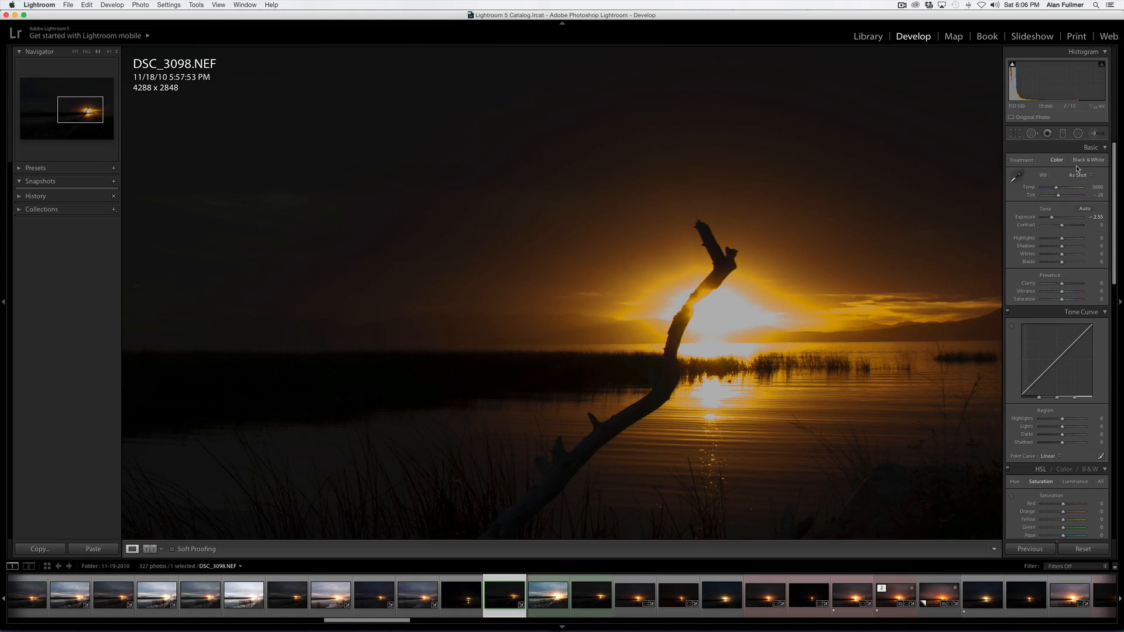
{"action": "double_click", "coordinate": [1051, 219]}
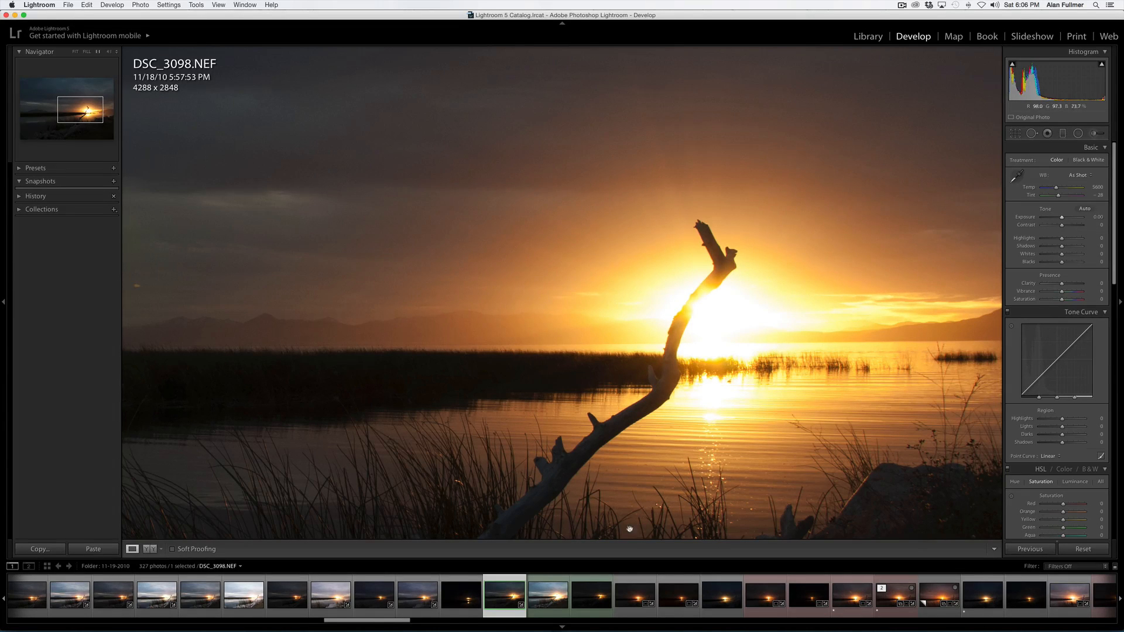
- Compare DSC_3099 and DSC_3100 with DSC_3098, zooming in and out, and return to DSC_3098
{"action": "left_click", "coordinate": [591, 595]}
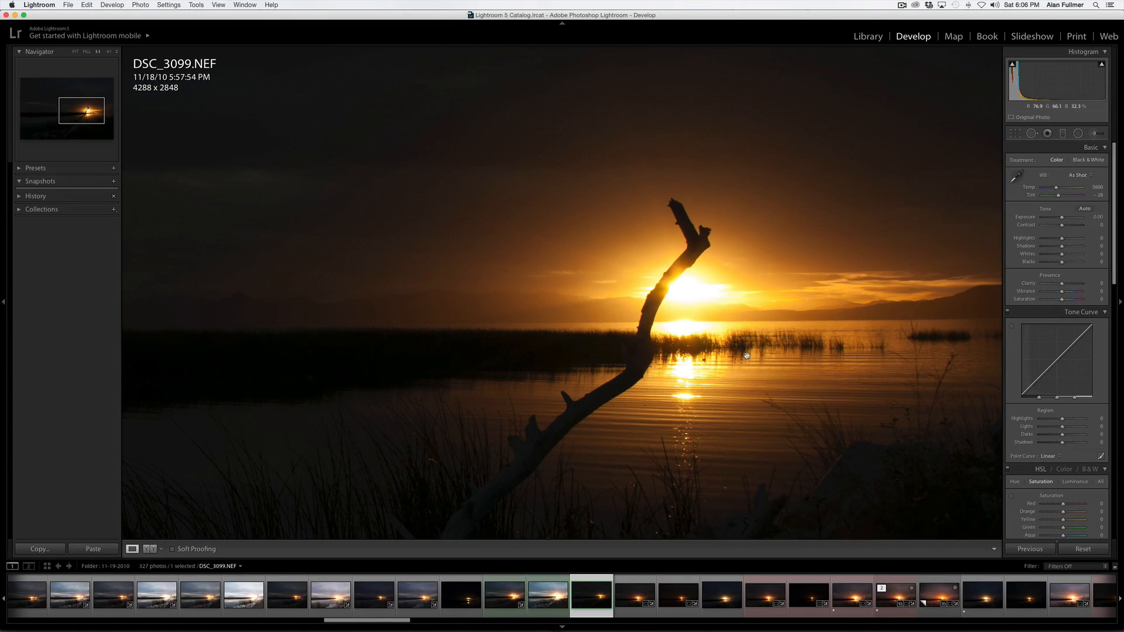
{"action": "left_click", "coordinate": [723, 293]}
{"action": "left_click", "coordinate": [738, 311]}
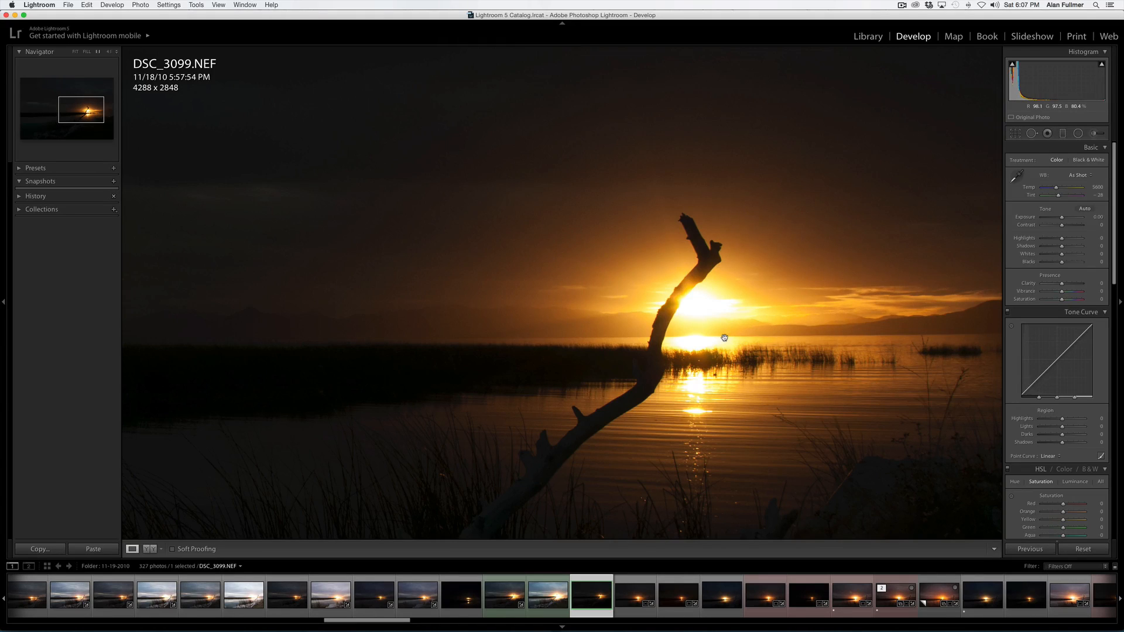
{"action": "left_click", "coordinate": [512, 597]}
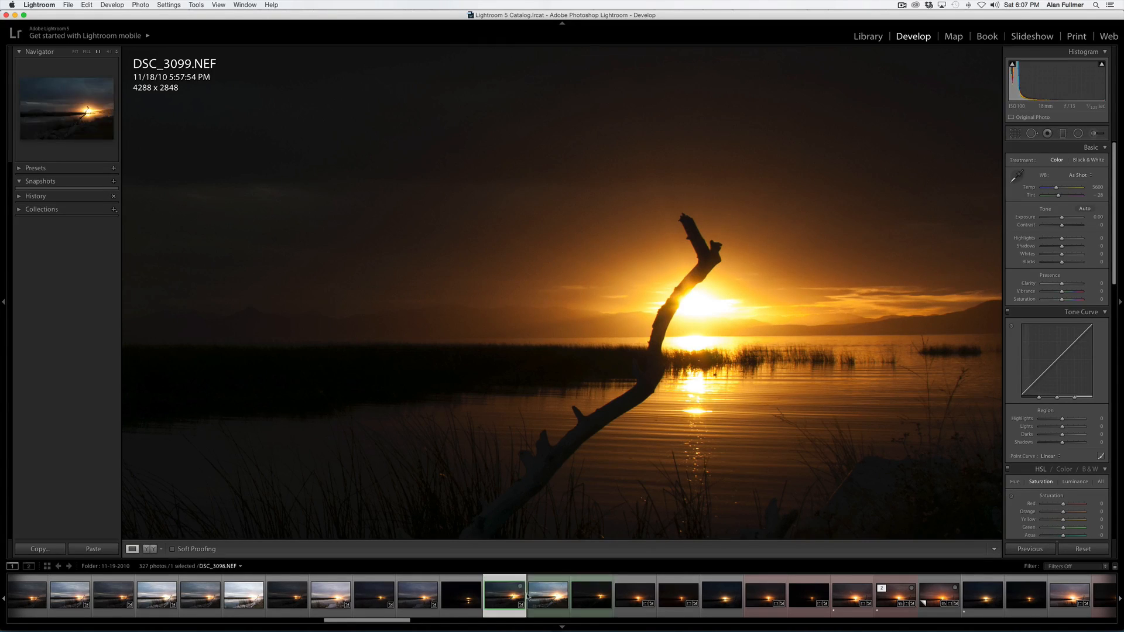
{"action": "left_click", "coordinate": [546, 594]}
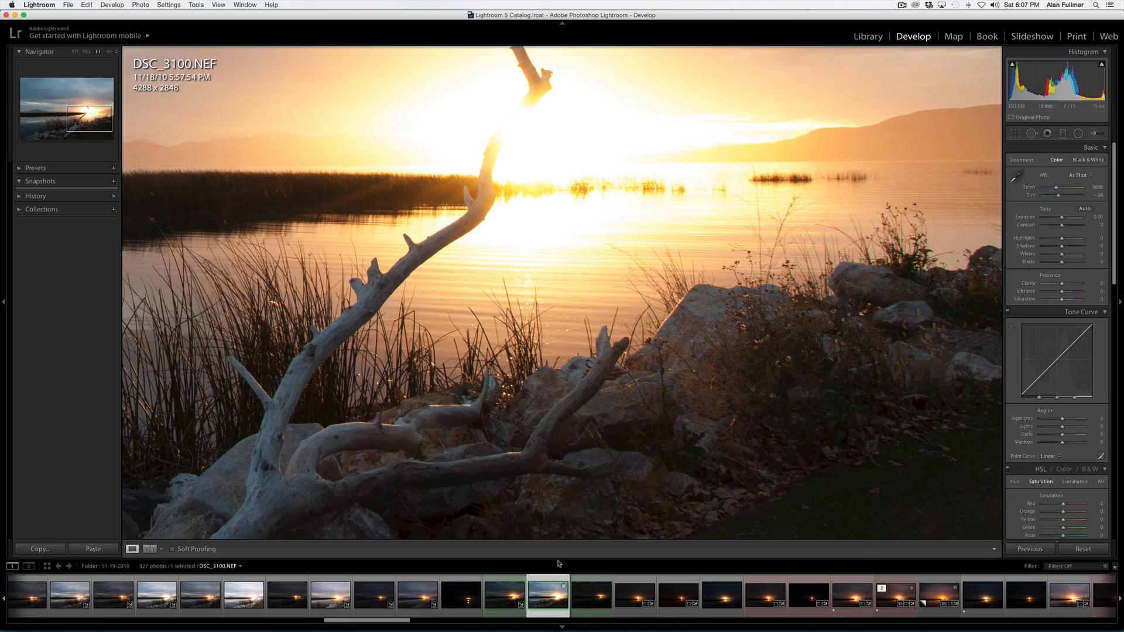
{"action": "left_click", "coordinate": [564, 389]}
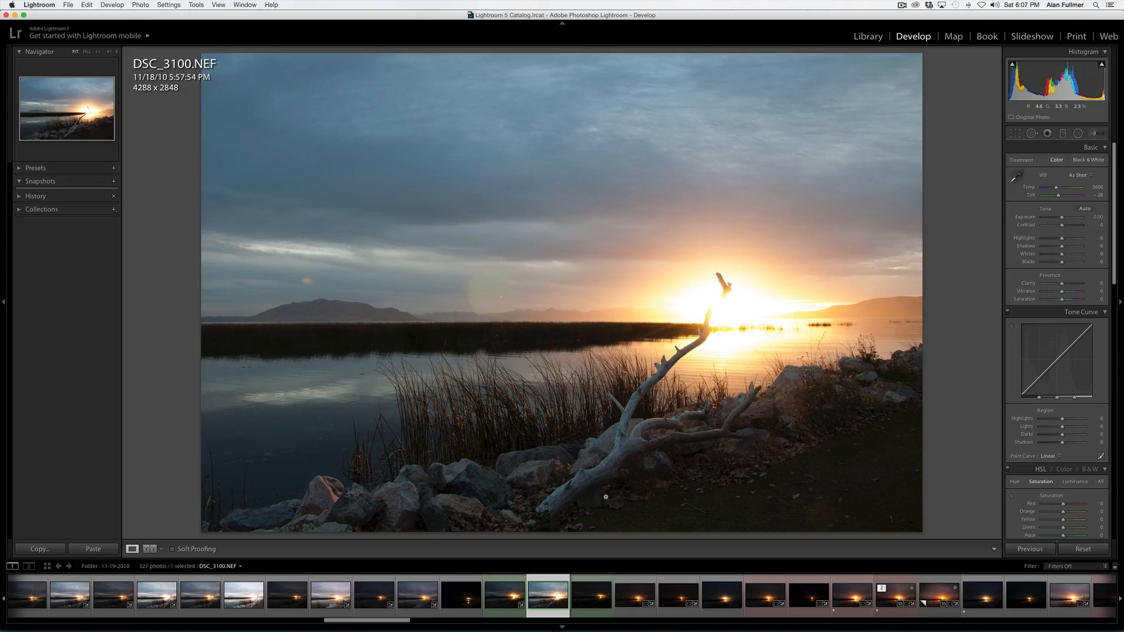
{"action": "left_click", "coordinate": [511, 591]}
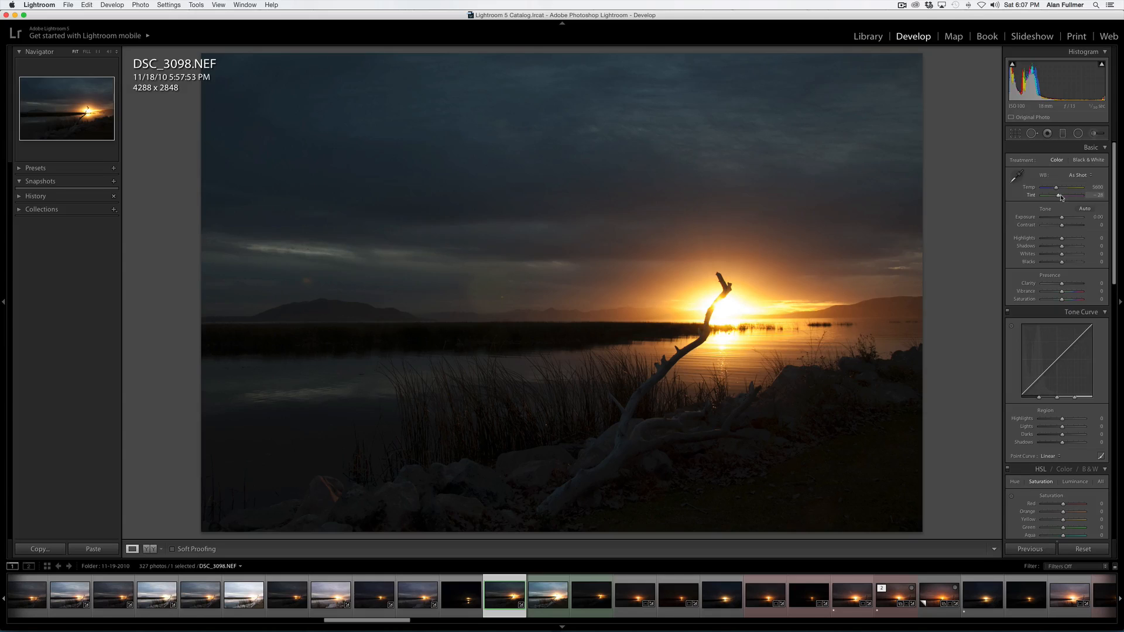
- Warm the white balance to Temp 6195 and Tint +15
{"action": "left_click_drag", "start_coordinate": [1063, 199], "coordinate": [1064, 199]}
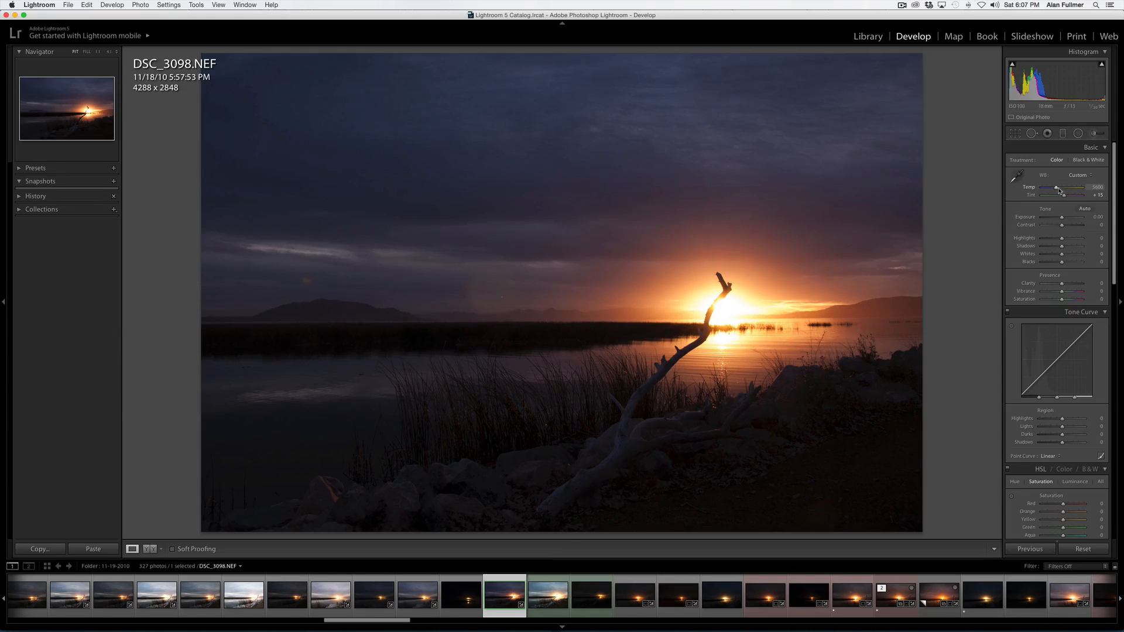
{"action": "left_click_drag", "start_coordinate": [1057, 188], "coordinate": [1060, 190]}
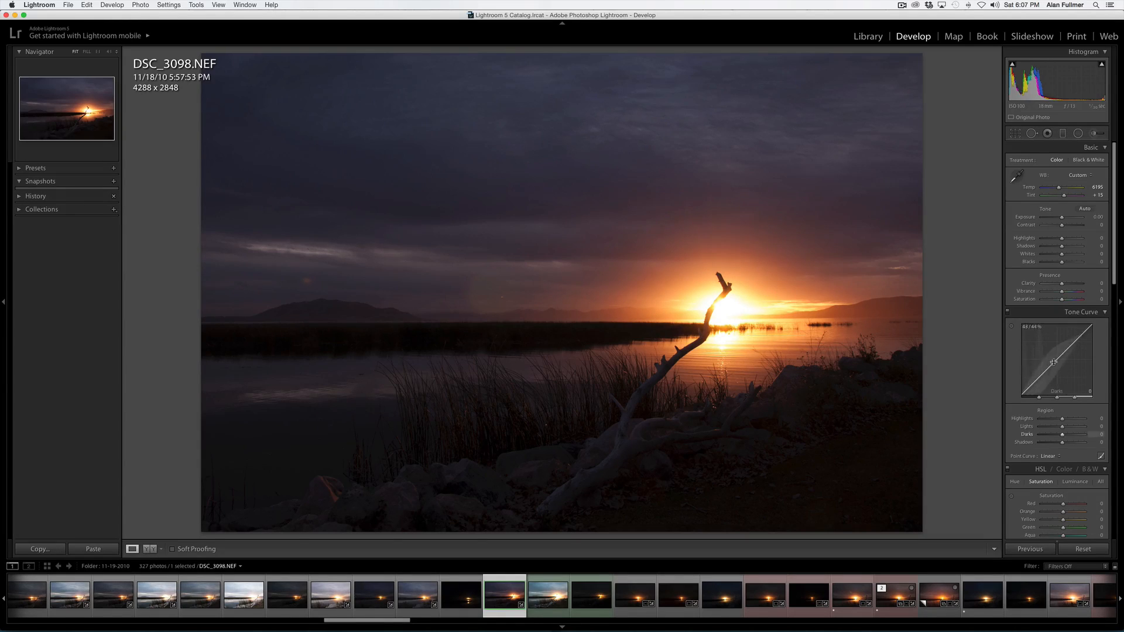
- Enable Remove Chromatic Aberration and Enable Profile Corrections in Lens Corrections
{"action": "scroll", "coordinate": [1061, 364], "scroll_direction": "down", "scroll_amount": 3}
{"action": "scroll", "coordinate": [1061, 363], "scroll_direction": "down", "scroll_amount": 7}
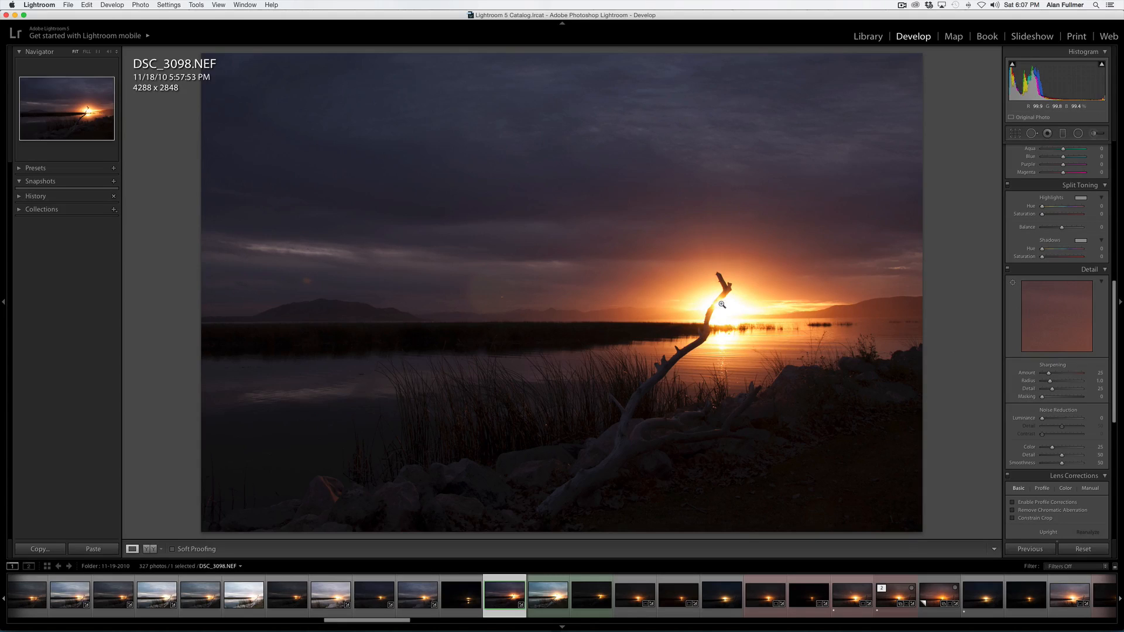
{"action": "left_click", "coordinate": [727, 287]}
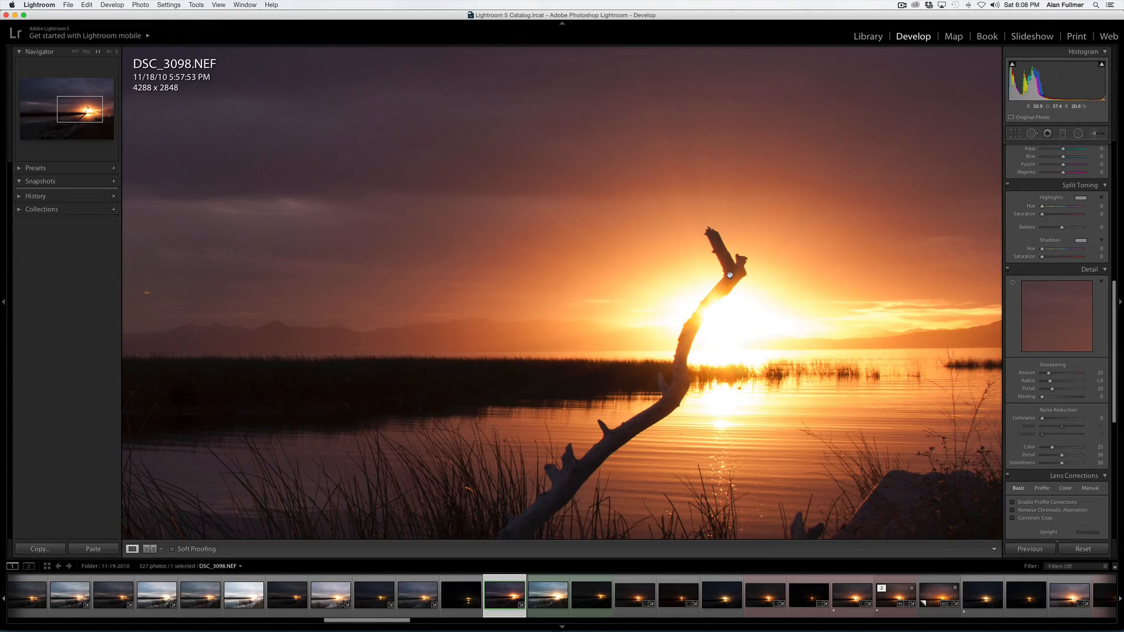
{"action": "left_click", "coordinate": [1028, 512]}
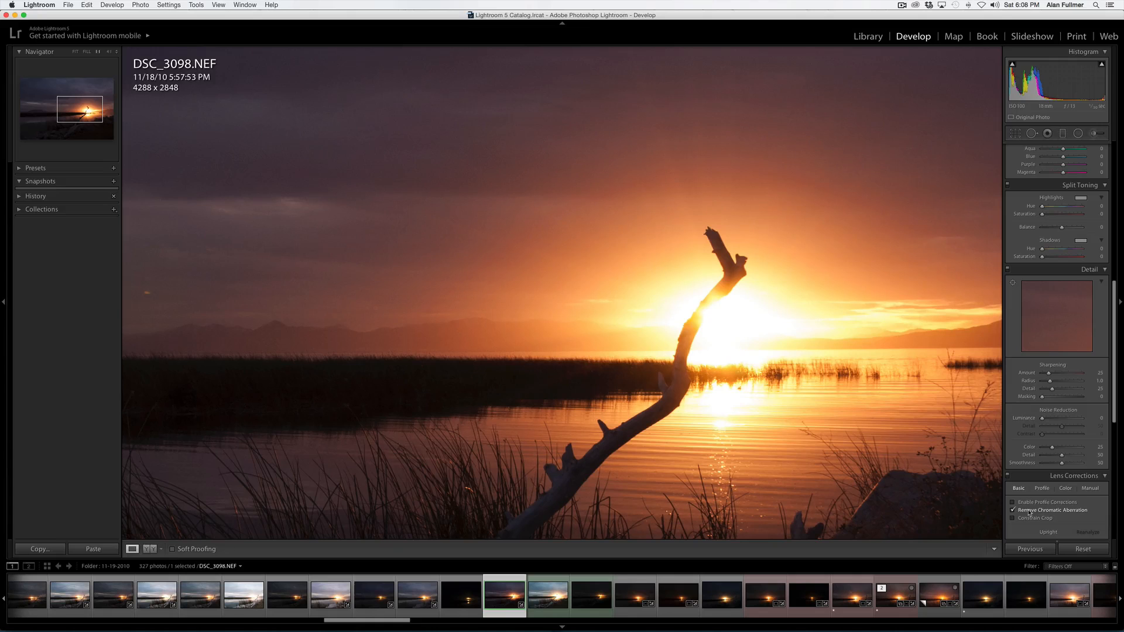
{"action": "left_click", "coordinate": [1029, 503]}
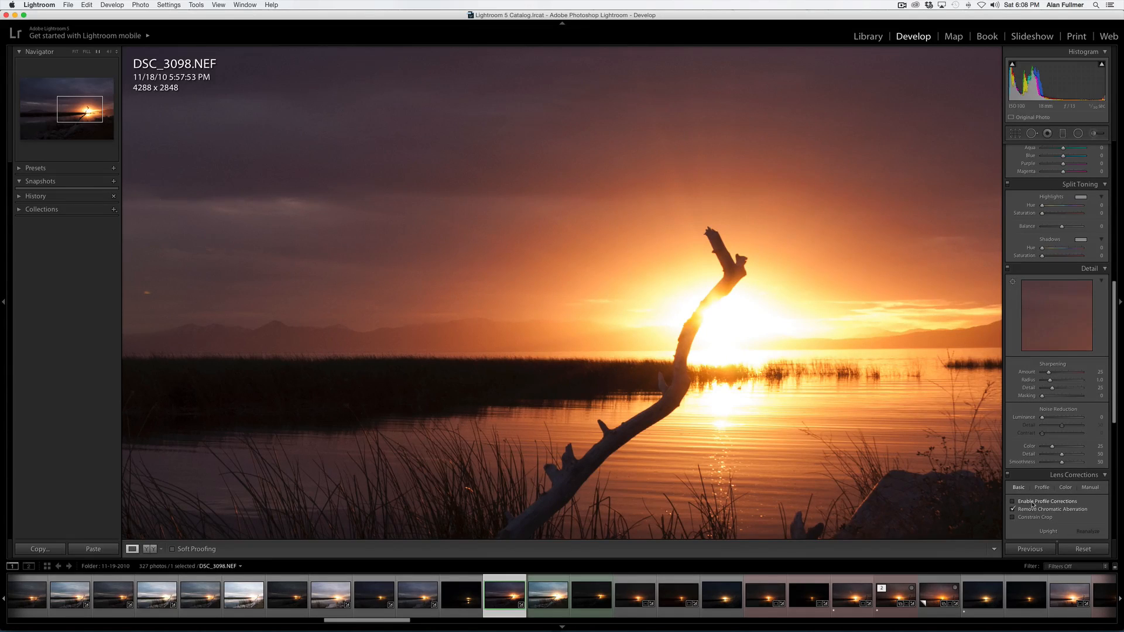
- Set Sharpening Amount to 49 and Luminance noise reduction to 23 while inspecting the zoomed sky
{"action": "left_click", "coordinate": [669, 412]}
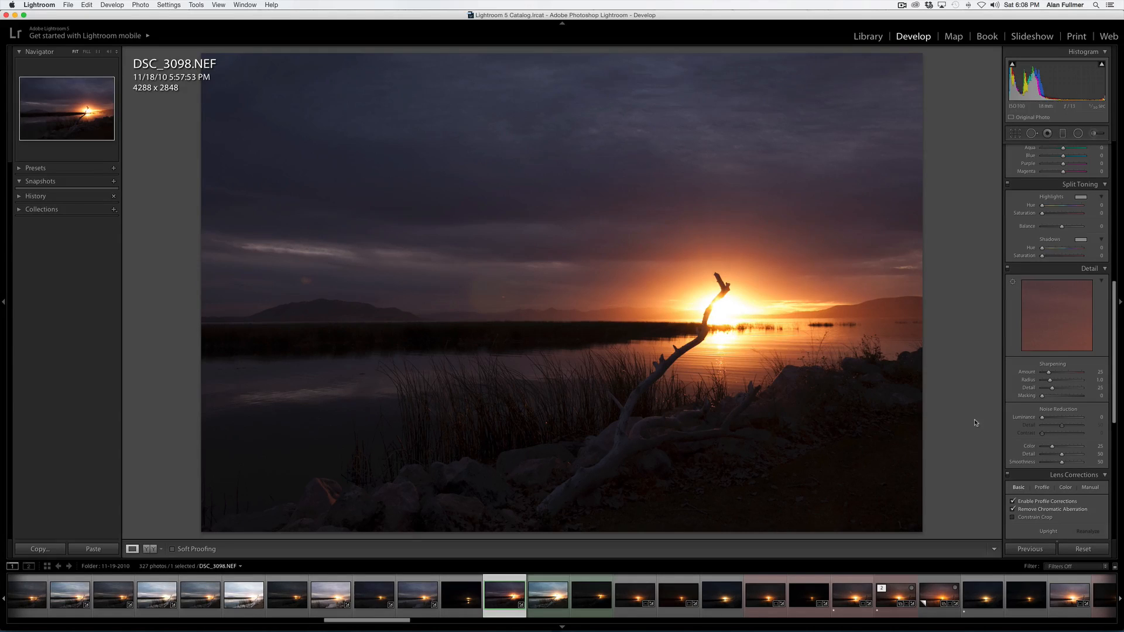
{"action": "scroll", "coordinate": [1060, 438], "scroll_direction": "down", "scroll_amount": 10}
{"action": "scroll", "coordinate": [1062, 445], "scroll_direction": "up", "scroll_amount": 10}
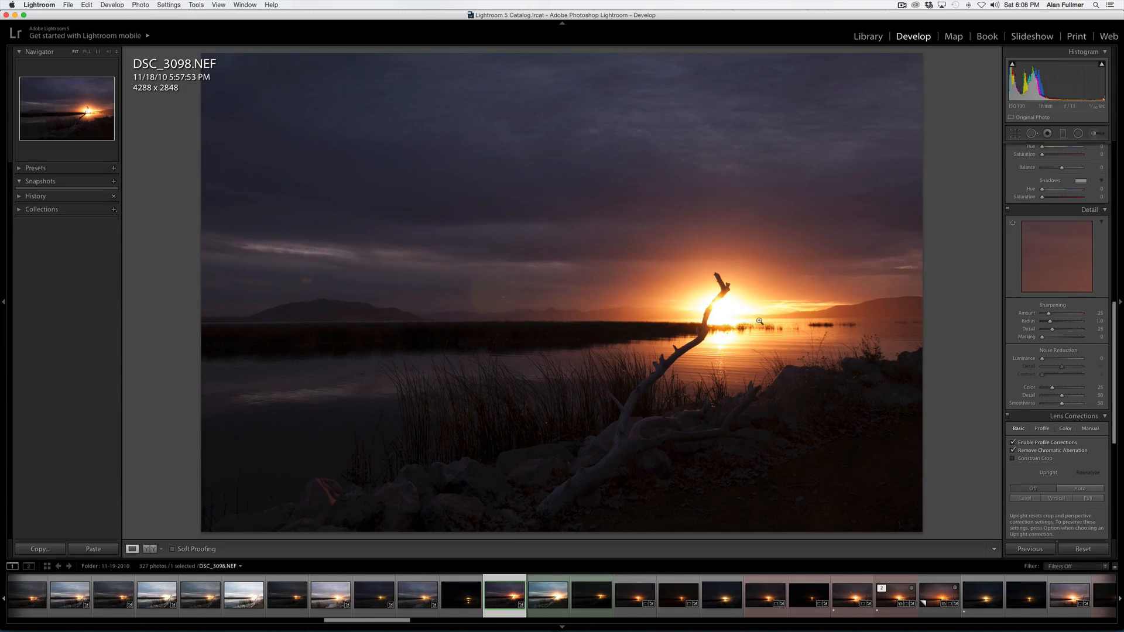
{"action": "left_click", "coordinate": [690, 310]}
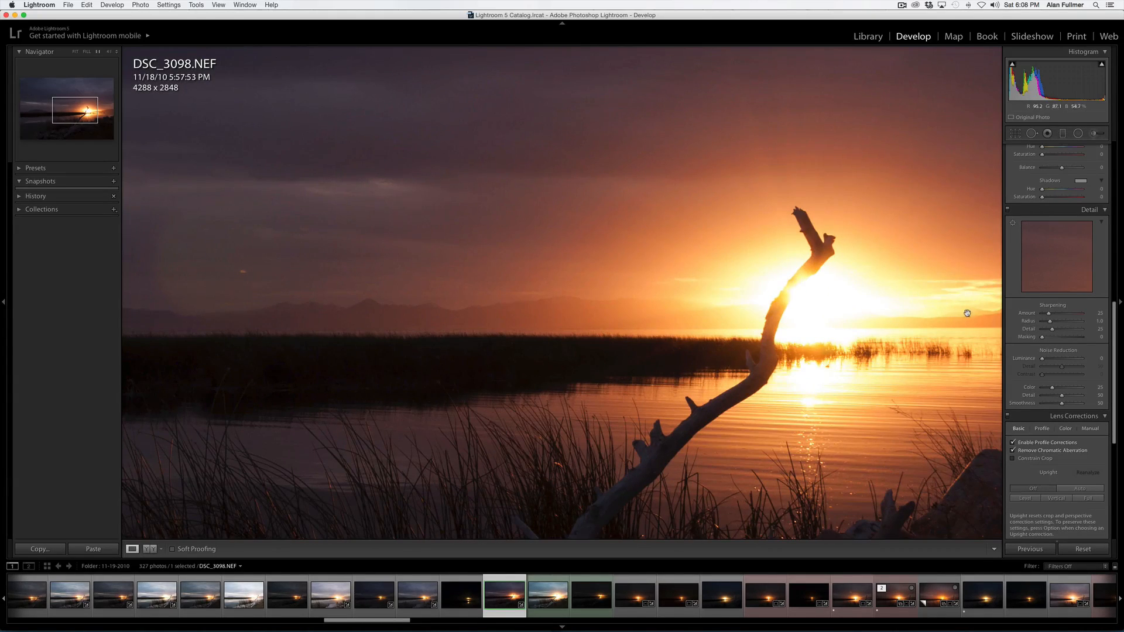
{"action": "left_click_drag", "start_coordinate": [1049, 313], "coordinate": [1056, 318]}
{"action": "left_click_drag", "start_coordinate": [326, 246], "coordinate": [547, 452]}
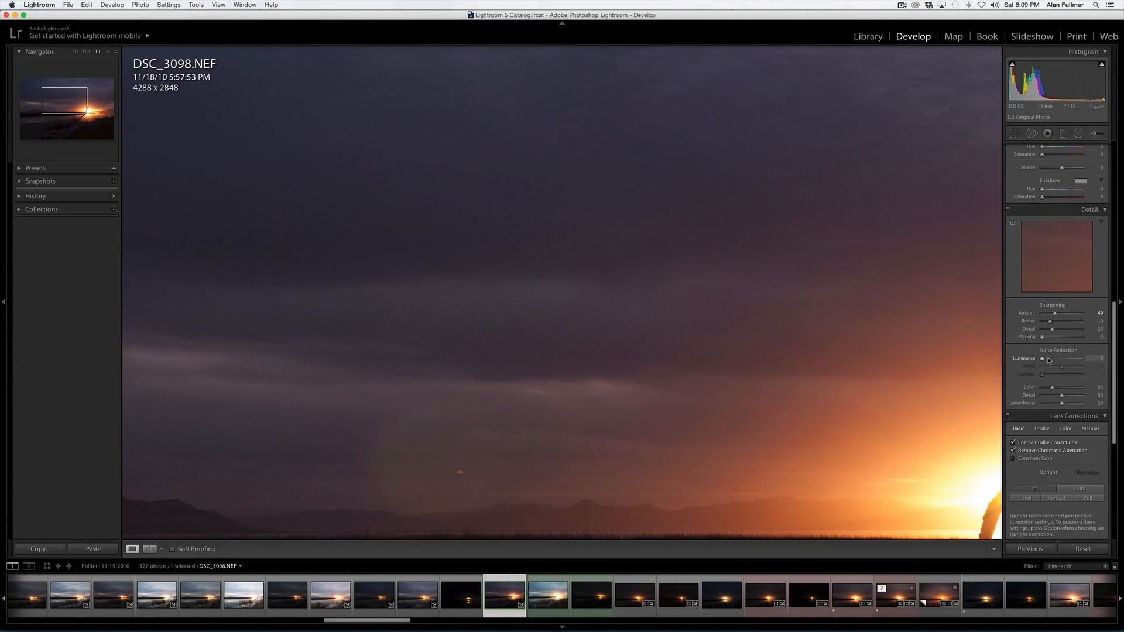
{"action": "left_click_drag", "start_coordinate": [1041, 360], "coordinate": [1052, 361]}
{"action": "left_click_drag", "start_coordinate": [1052, 360], "coordinate": [1050, 360]}
- Set sharpening Radius to 0.7 and Masking to 16
{"action": "left_click_drag", "start_coordinate": [1048, 322], "coordinate": [1045, 321]}
{"action": "left_click_drag", "start_coordinate": [830, 436], "coordinate": [815, 224]}
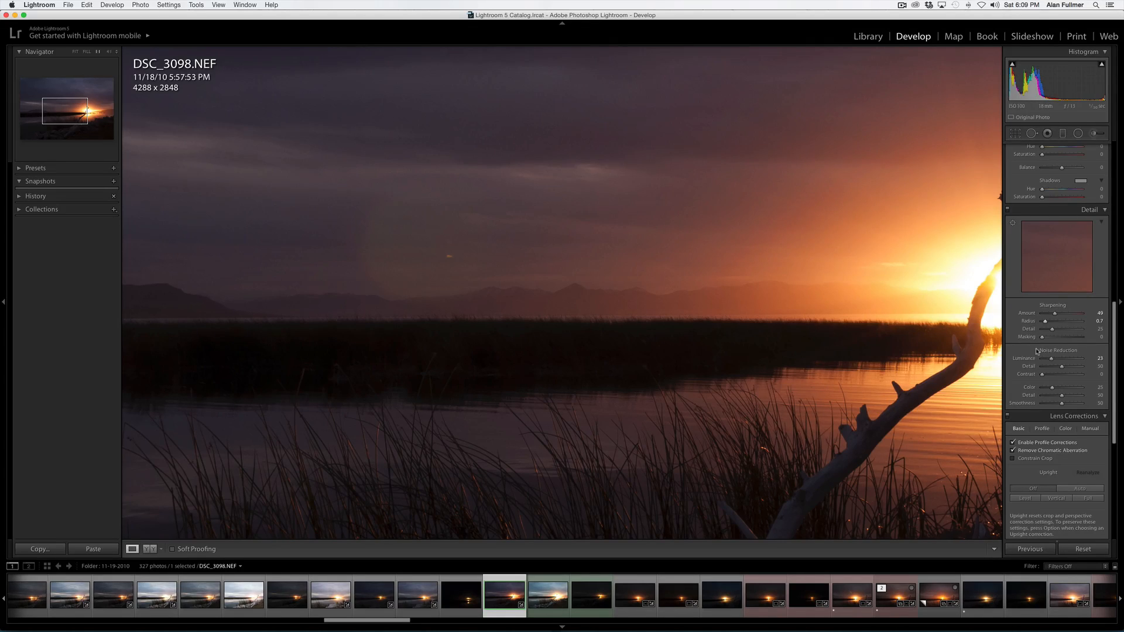
{"action": "left_click_drag", "start_coordinate": [1043, 338], "coordinate": [1046, 339]}
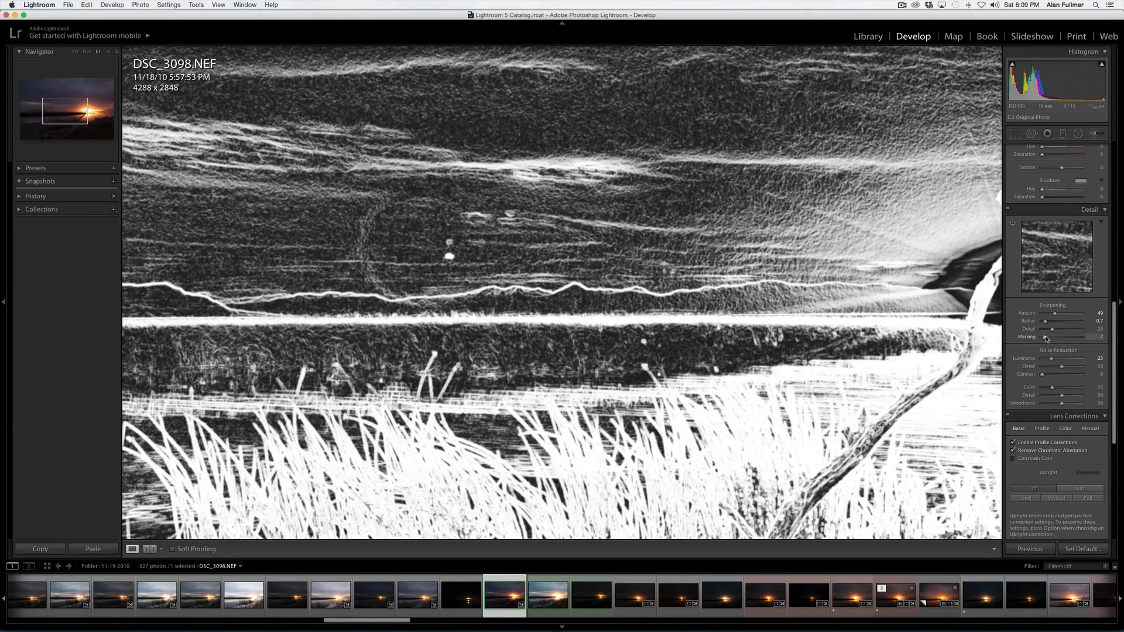
{"action": "left_click_drag", "start_coordinate": [1046, 338], "coordinate": [1049, 338]}
{"action": "left_click", "coordinate": [1049, 339], "text": "alt"}
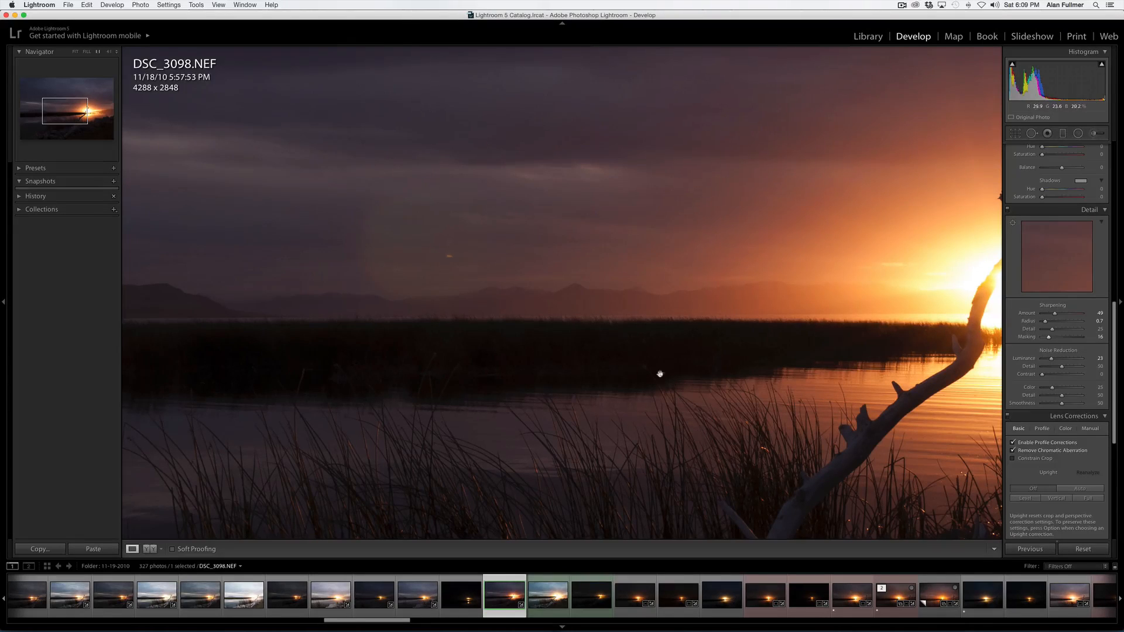
- Keep the process version at 2012 (Current) and set Blue Primary Saturation in Camera Calibration to +11
{"action": "left_click", "coordinate": [635, 393]}
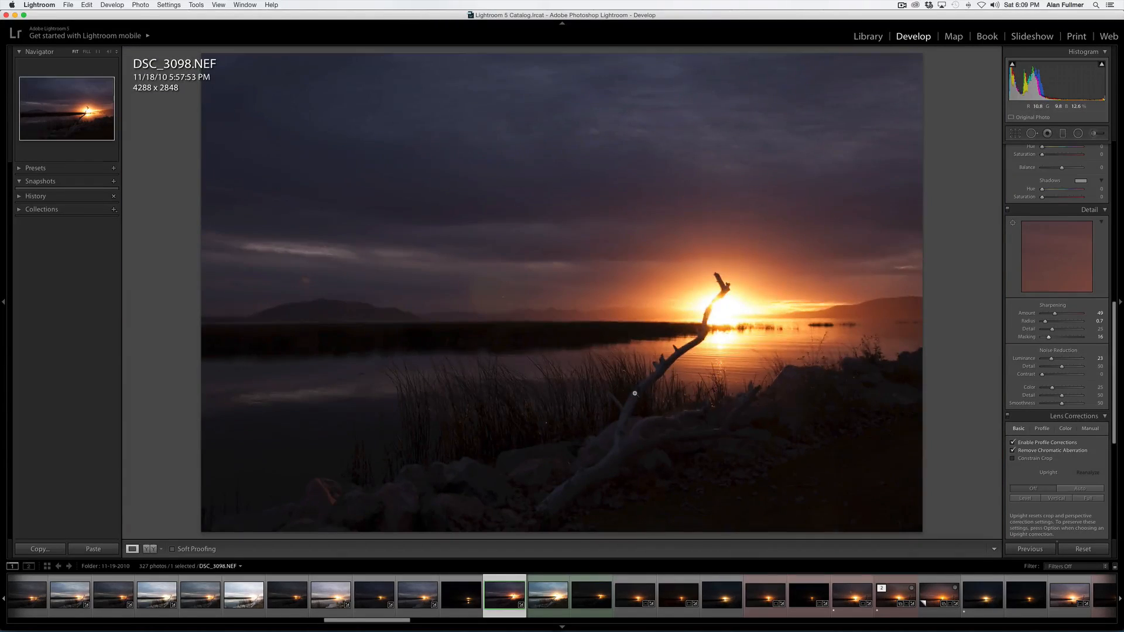
{"action": "scroll", "coordinate": [1056, 354], "scroll_direction": "up", "scroll_amount": 15}
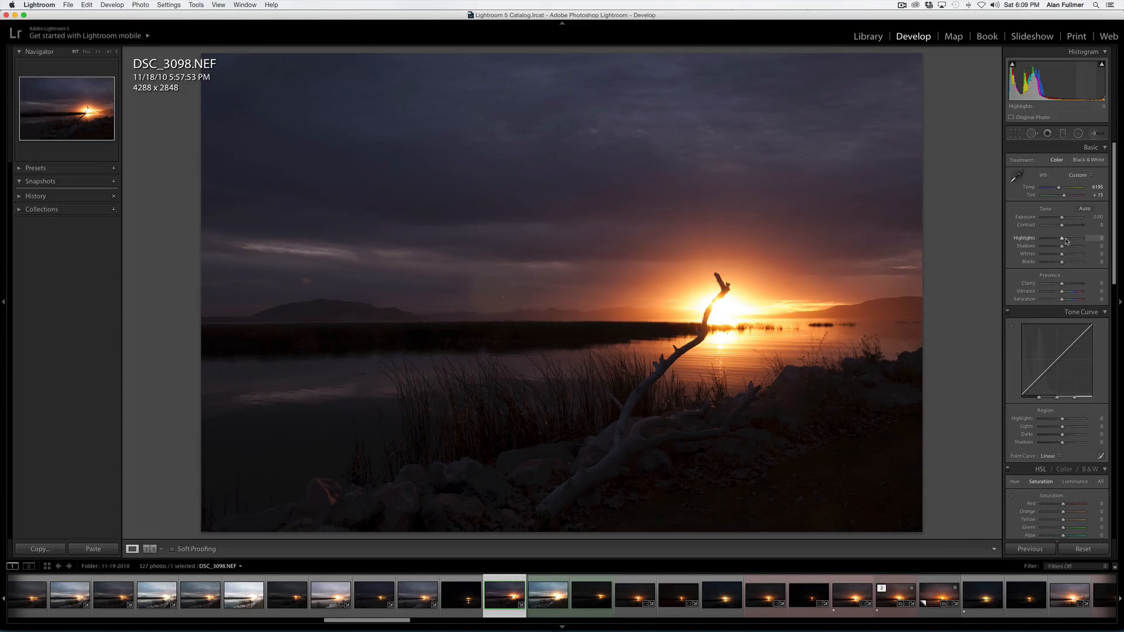
{"action": "scroll", "coordinate": [1066, 241], "scroll_direction": "down", "scroll_amount": 15}
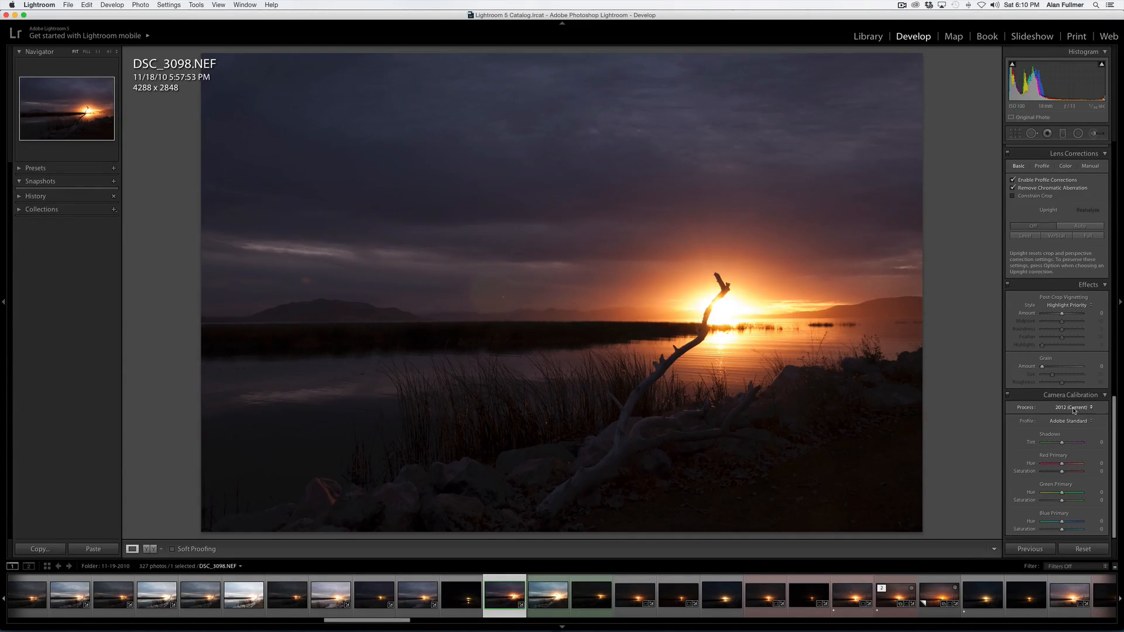
{"action": "left_click", "coordinate": [1074, 411]}
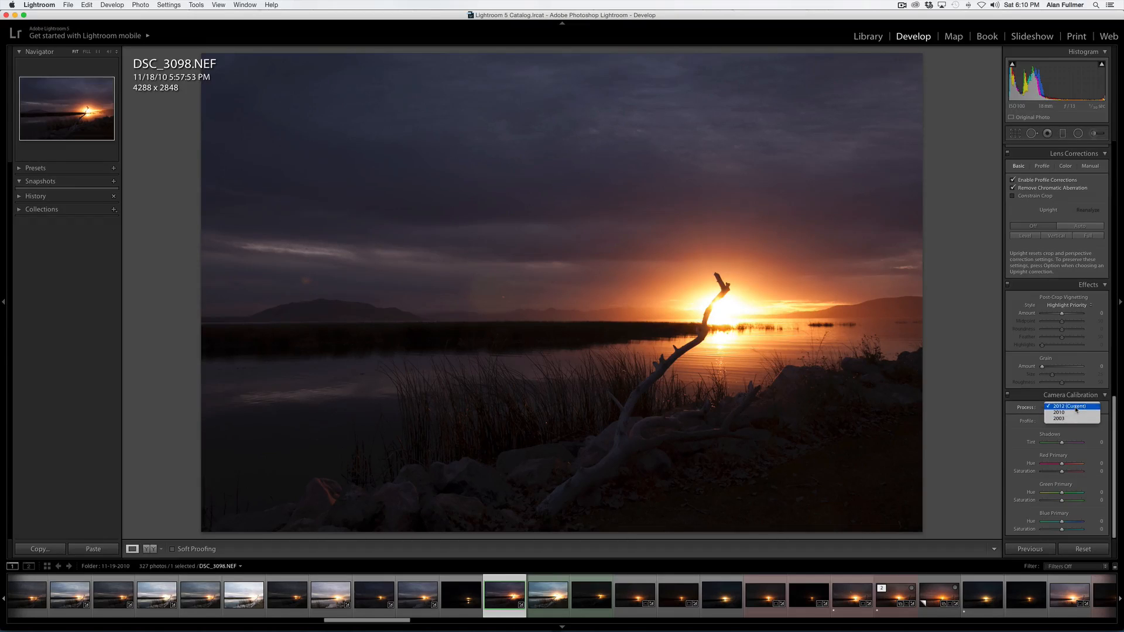
{"action": "left_click", "coordinate": [1075, 407]}
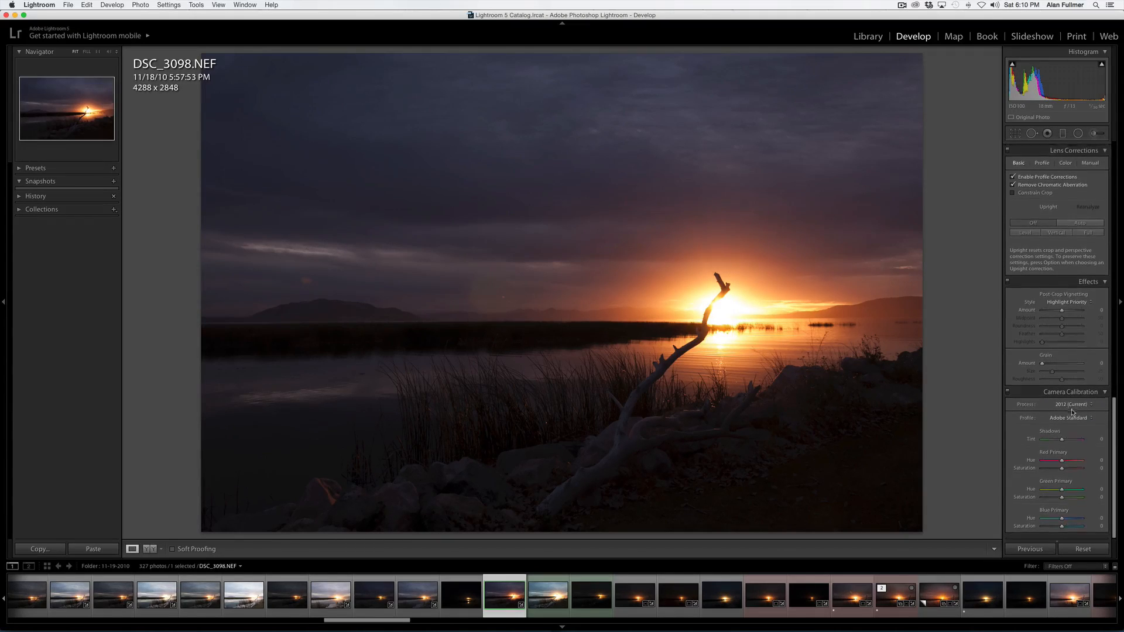
{"action": "left_click_drag", "start_coordinate": [1061, 529], "coordinate": [1065, 530]}
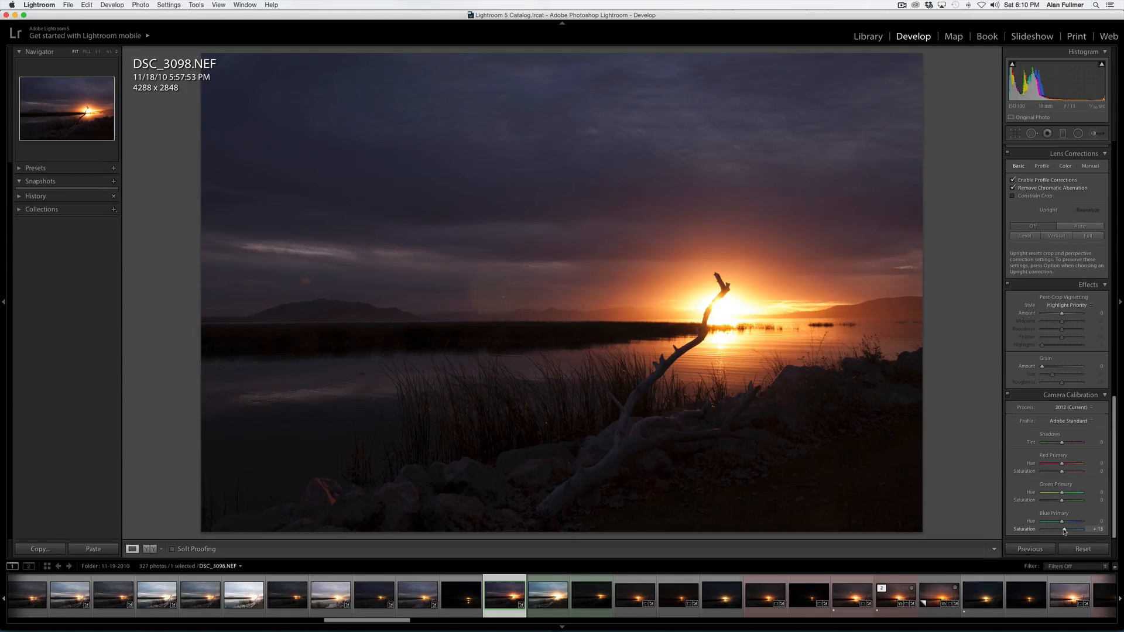
- Select the two following photos together with DSC_3098 and synchronize all develop settings to them
{"action": "scroll", "coordinate": [1071, 515], "scroll_direction": "up", "scroll_amount": 10}
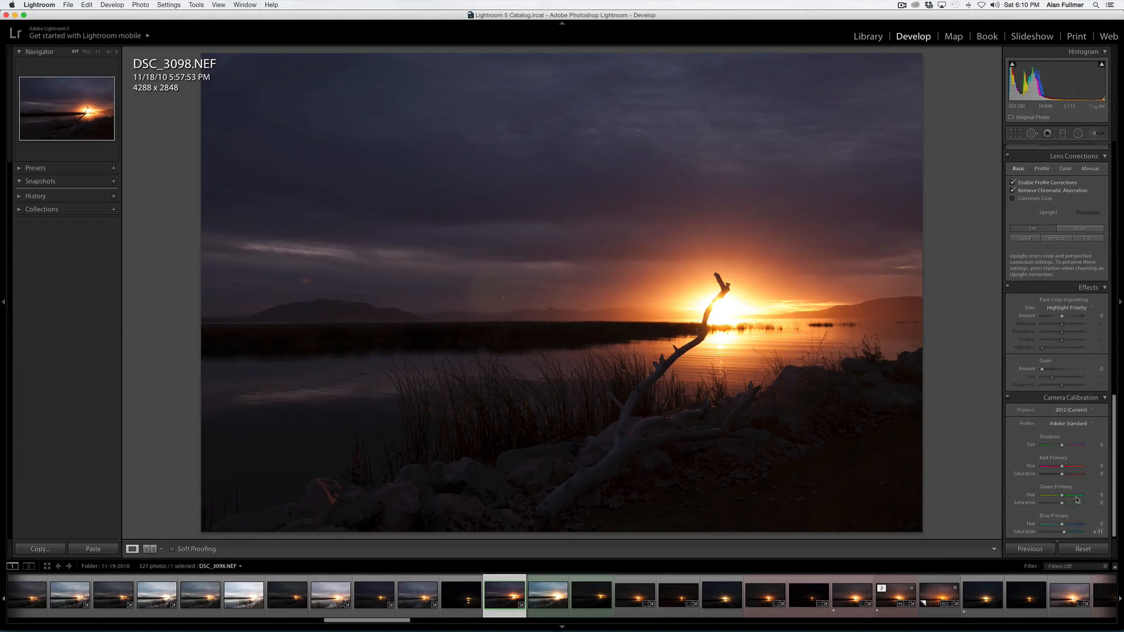
{"action": "scroll", "coordinate": [1073, 502], "scroll_direction": "up", "scroll_amount": 15}
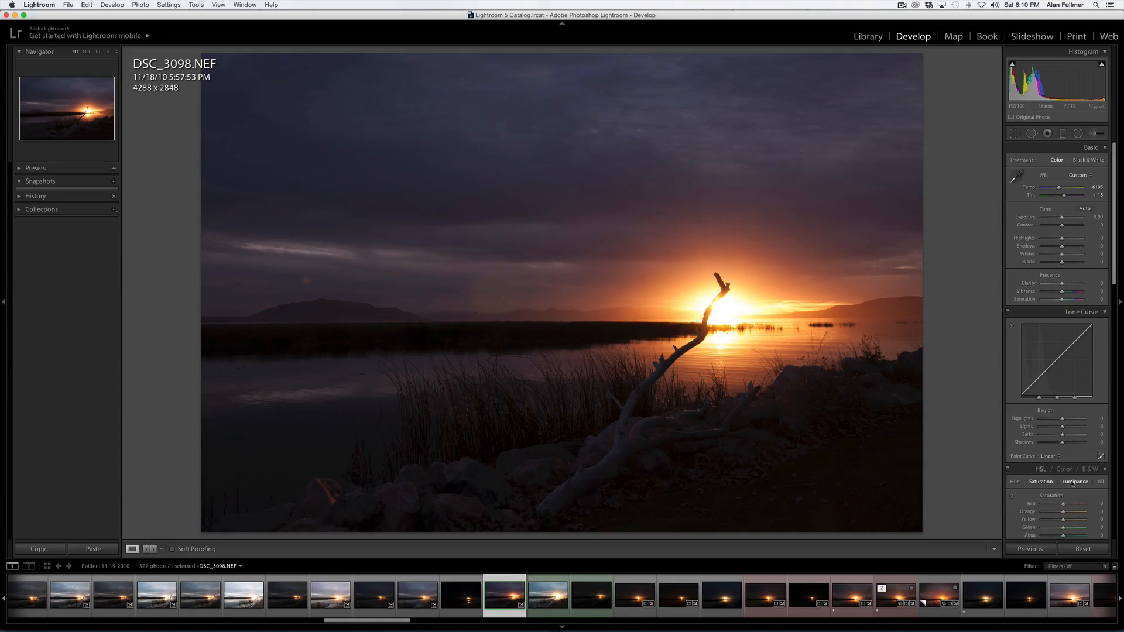
{"action": "key", "text": "shift"}
{"action": "left_click", "coordinate": [557, 601], "text": "shift"}
{"action": "left_click", "coordinate": [592, 601], "text": "shift"}
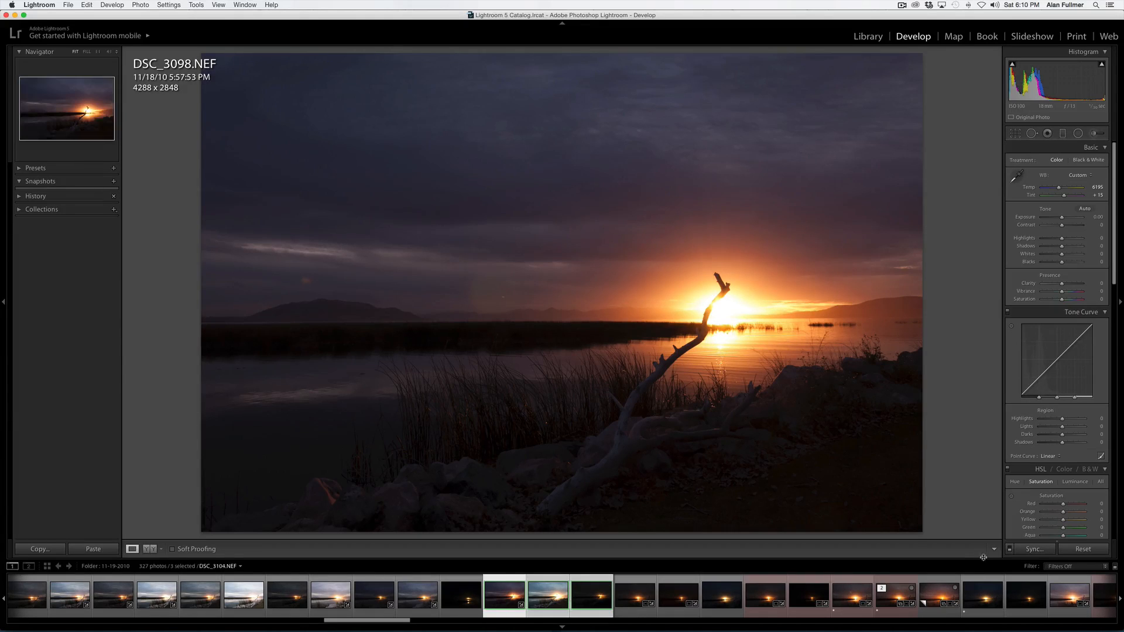
{"action": "left_click", "coordinate": [1034, 549]}
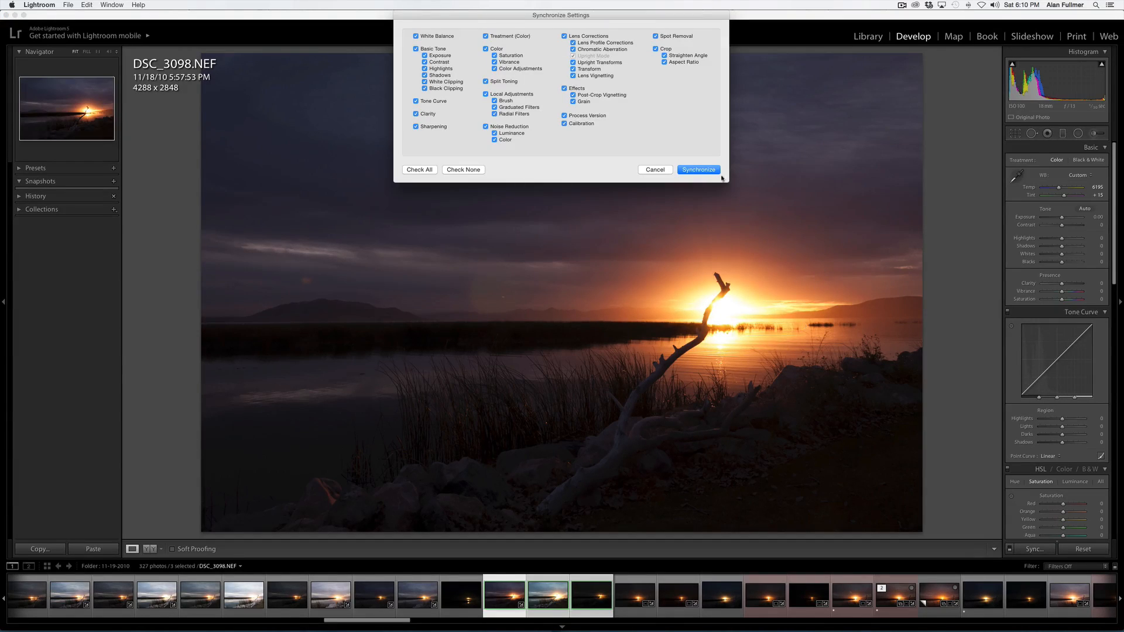
{"action": "key", "text": "Return"}
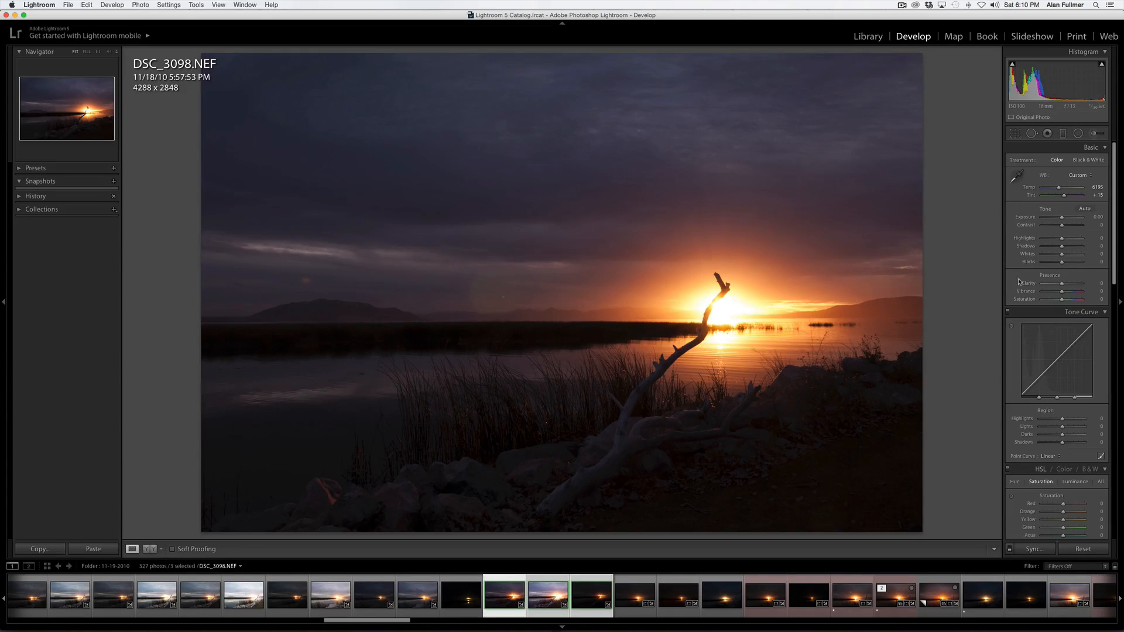
- Set Shadows to +100 on DSC_3098
{"action": "left_click_drag", "start_coordinate": [1061, 239], "coordinate": [1089, 248]}
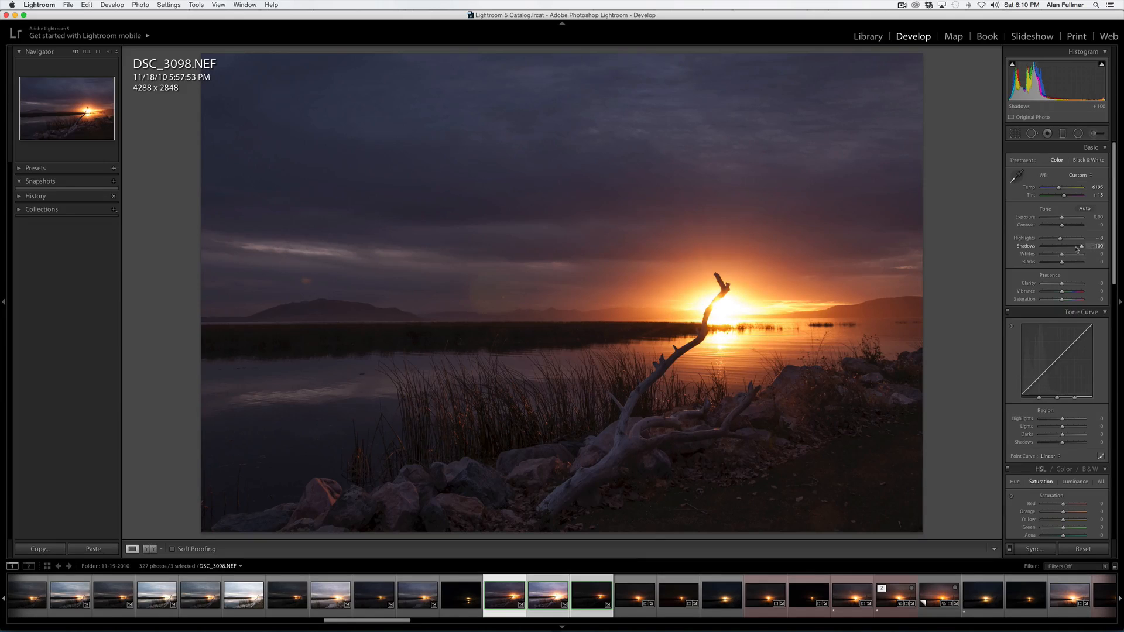
- Switch to DSC_3099 and set its Highlights to -10 while inspecting the zoomed sunset
{"action": "left_click", "coordinate": [589, 603]}
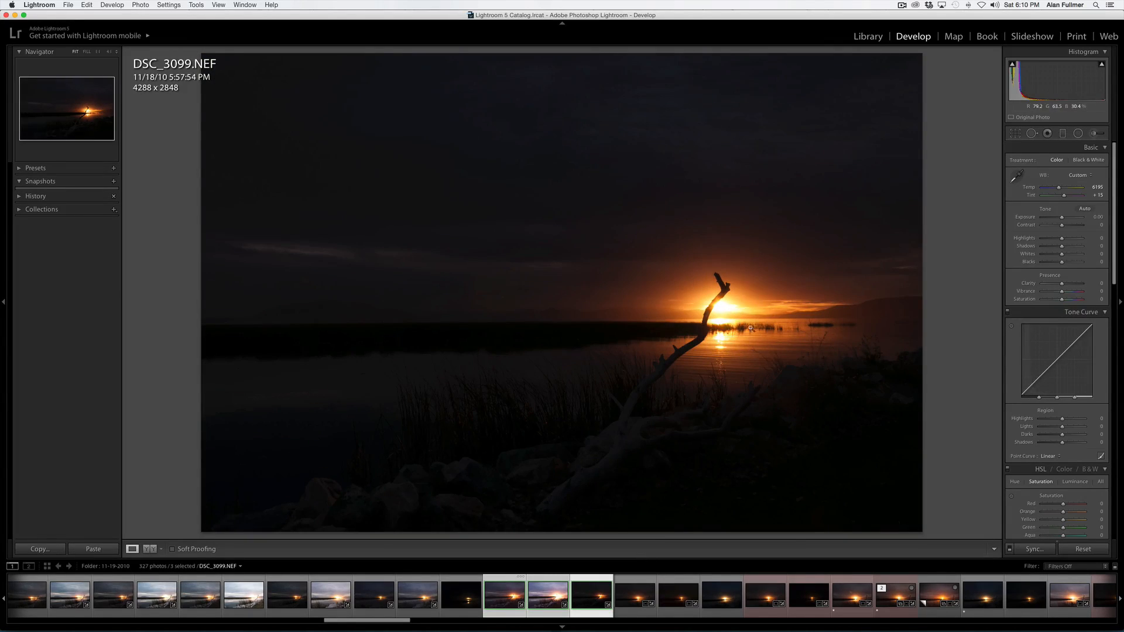
{"action": "left_click", "coordinate": [772, 317]}
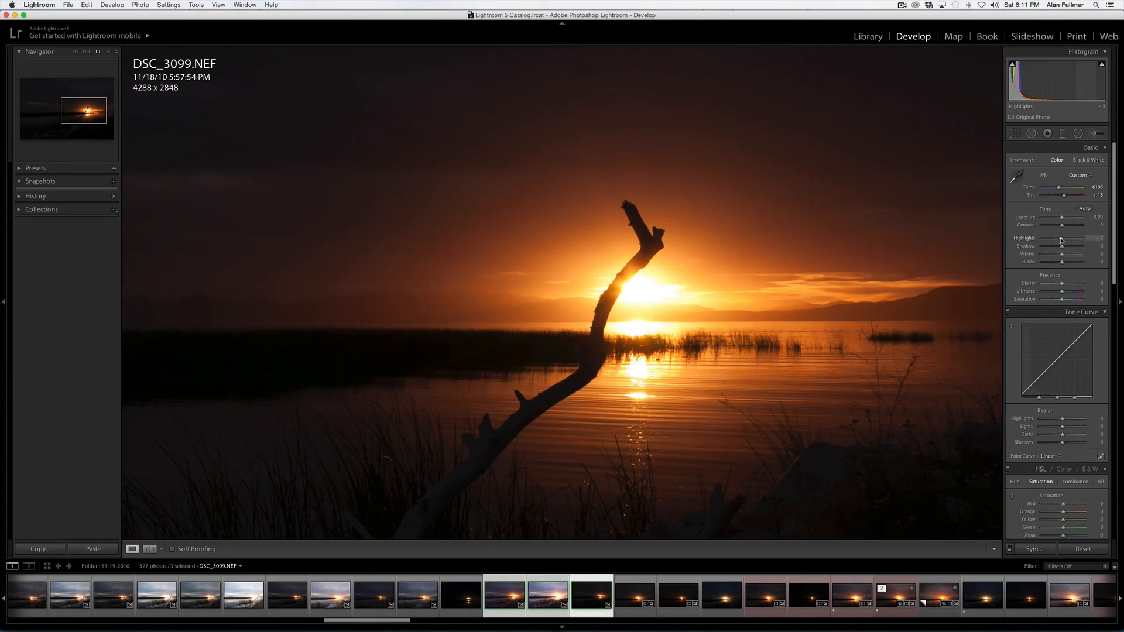
{"action": "left_click_drag", "start_coordinate": [1060, 240], "coordinate": [1059, 240]}
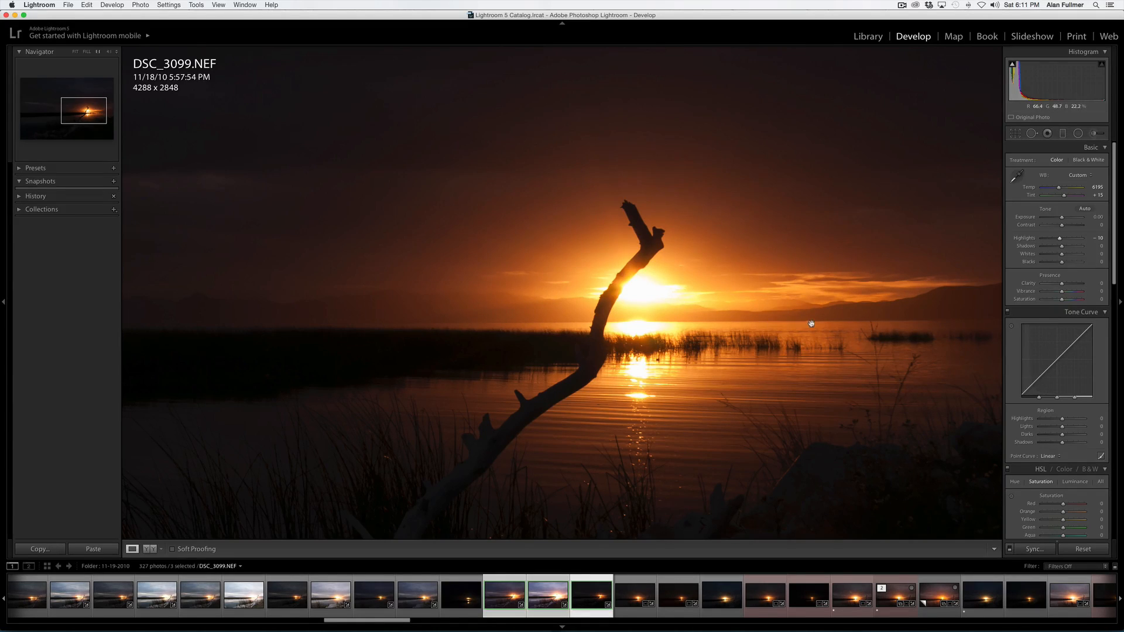
{"action": "left_click", "coordinate": [714, 345]}
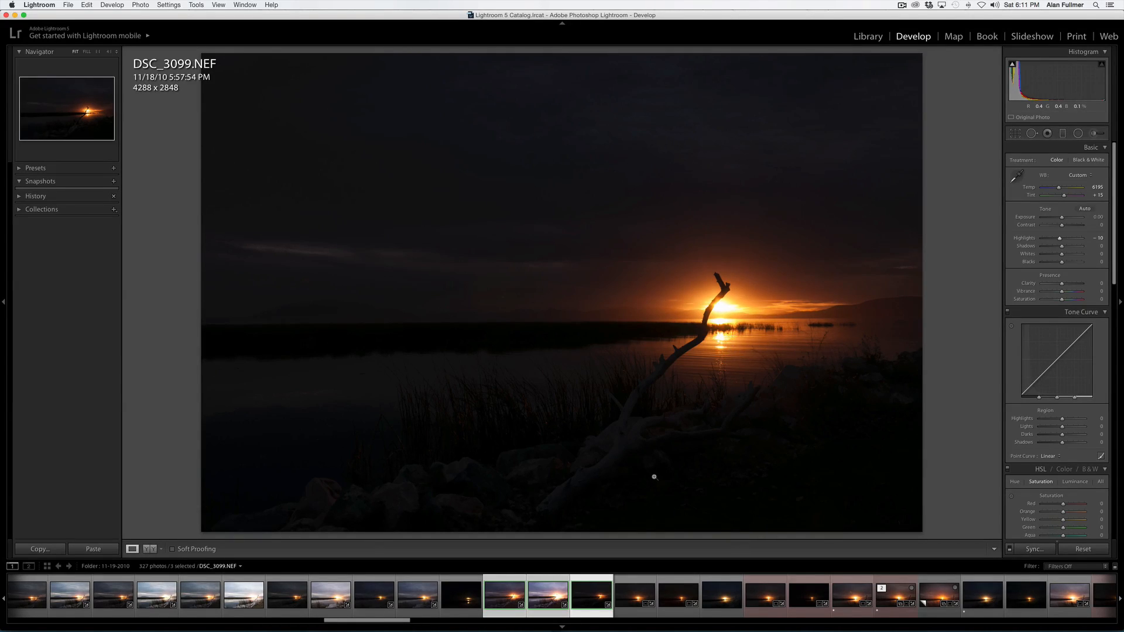
- Open the three selected photos in Photoshop as Smart Objects
{"action": "left_click", "coordinate": [503, 592]}
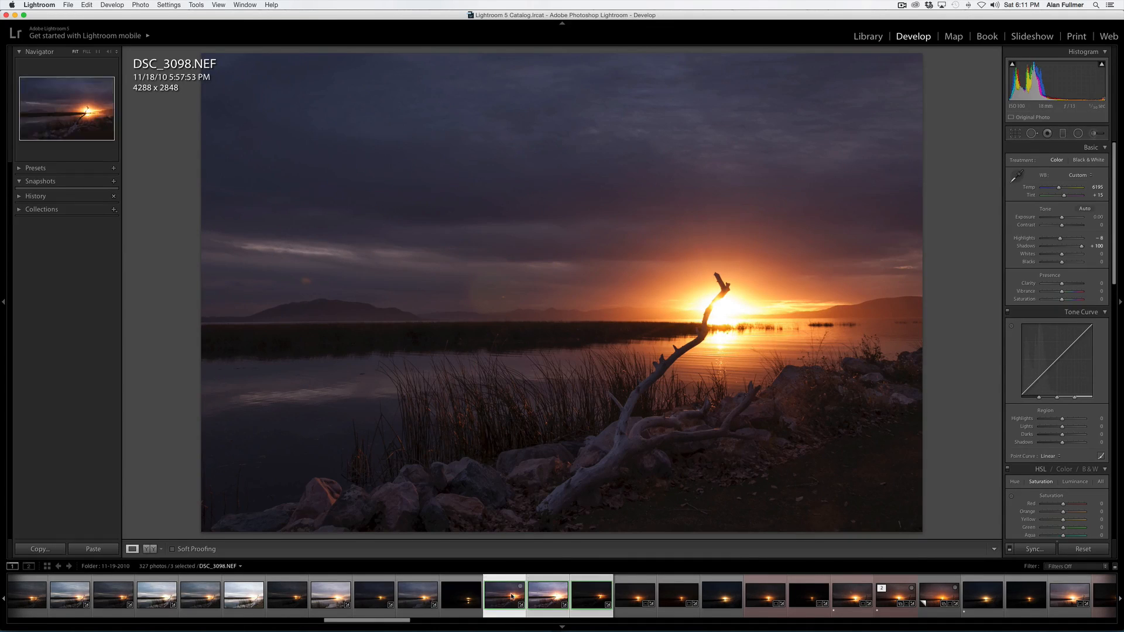
{"action": "right_click", "coordinate": [502, 596]}
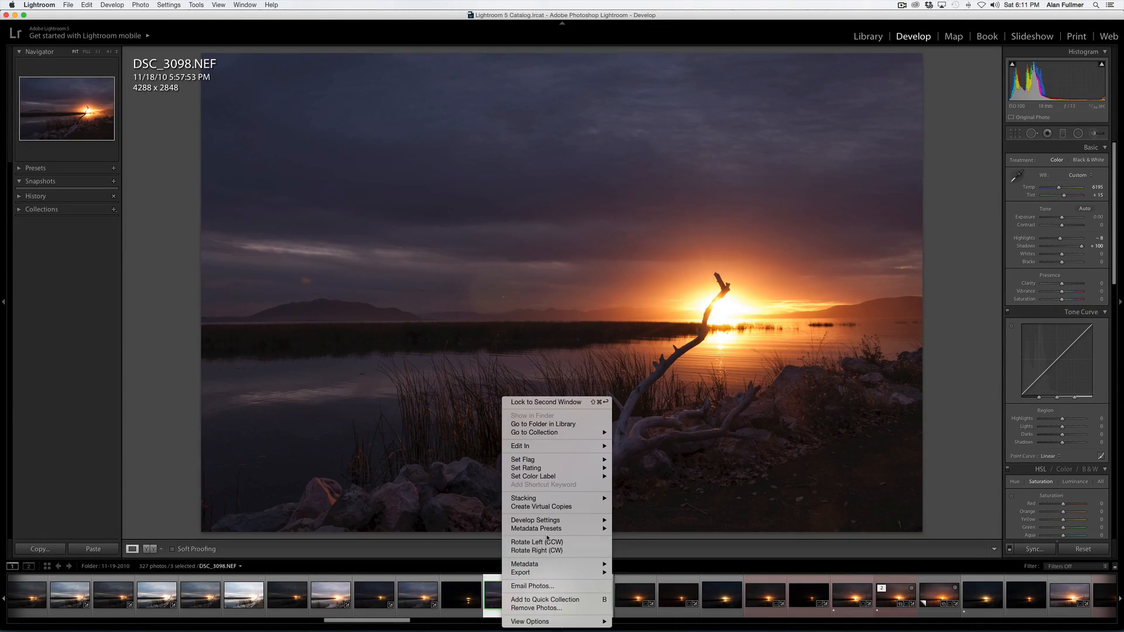
{"action": "mouse_move", "coordinate": [571, 447]}
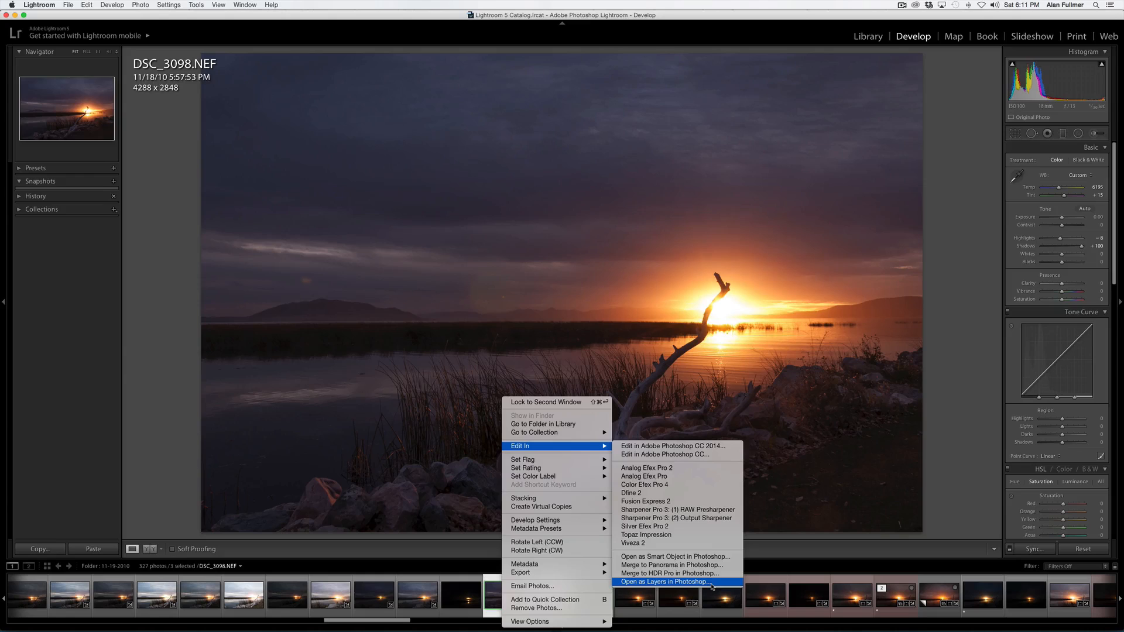
{"action": "left_click", "coordinate": [702, 557]}
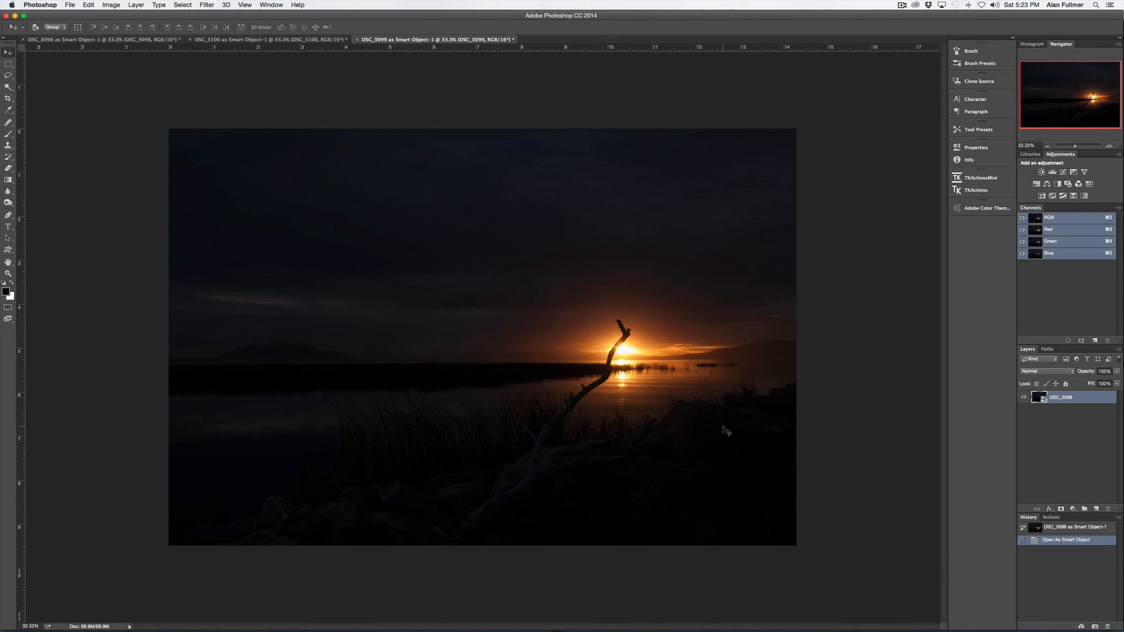
- Duplicate the DSC_3099 layer into the DSC_3098 as Smart Object-1 document
{"action": "left_click", "coordinate": [233, 40]}
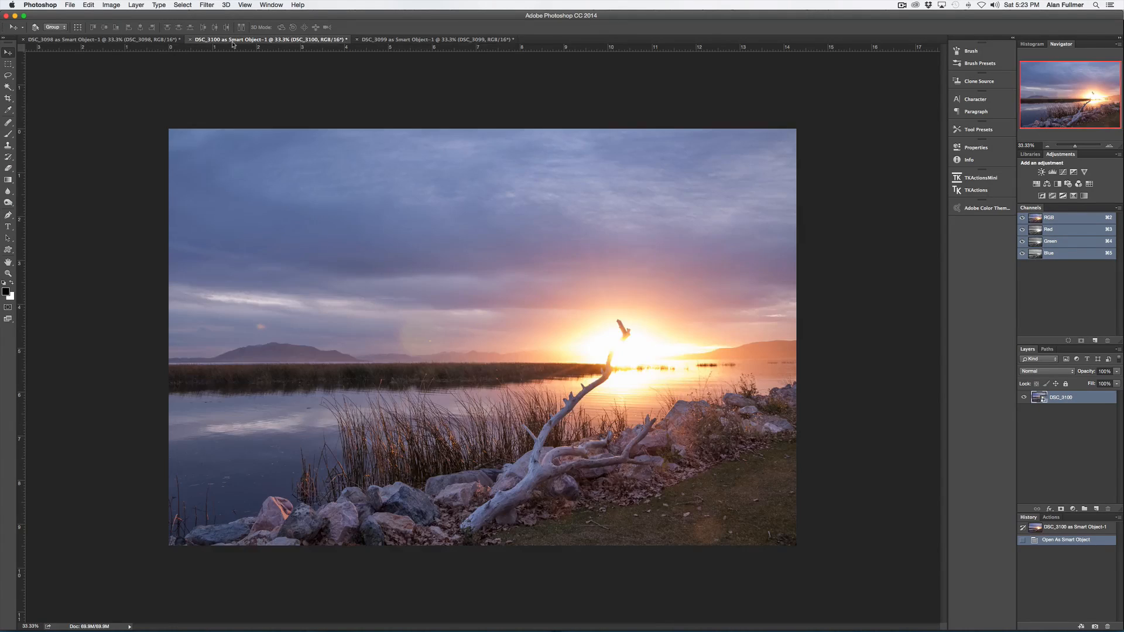
{"action": "left_click", "coordinate": [149, 41]}
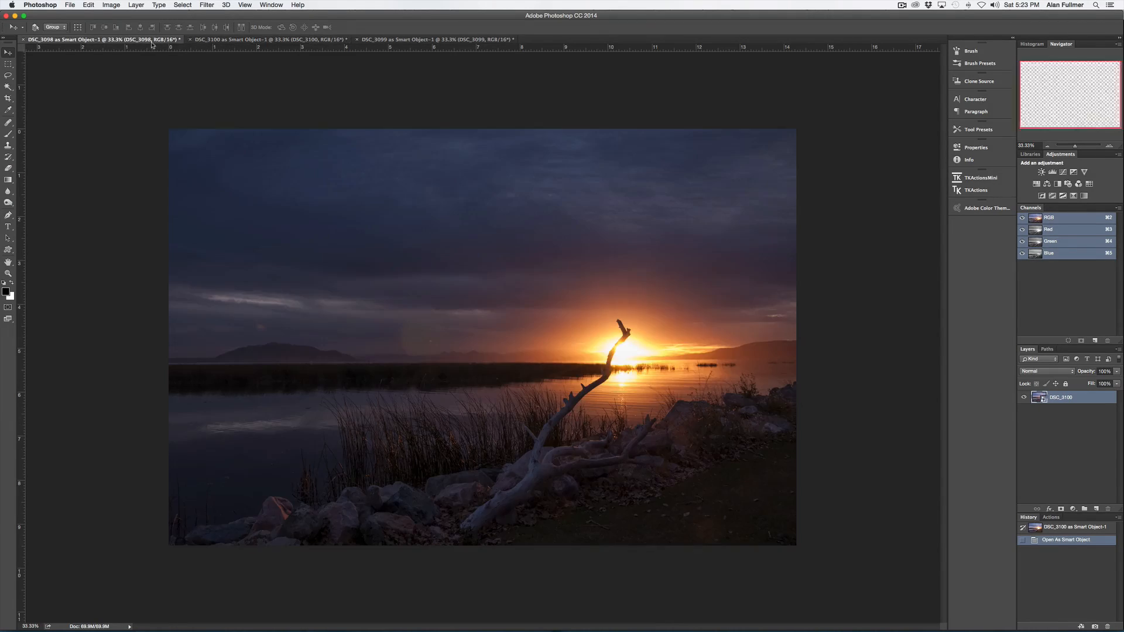
{"action": "left_click", "coordinate": [383, 41]}
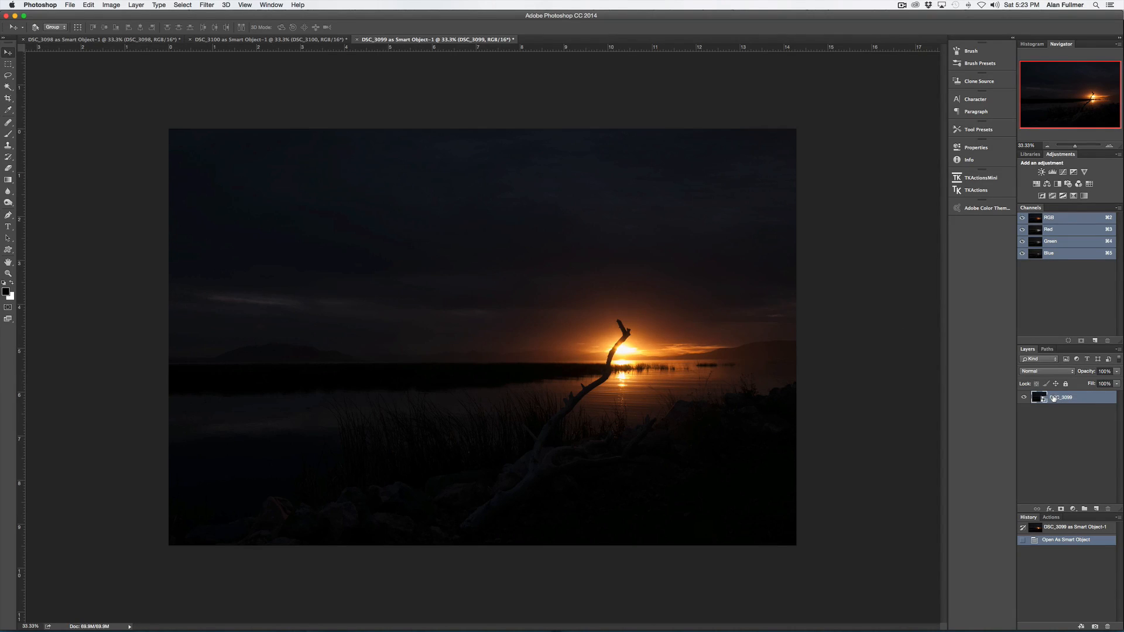
{"action": "left_click", "coordinate": [1117, 350]}
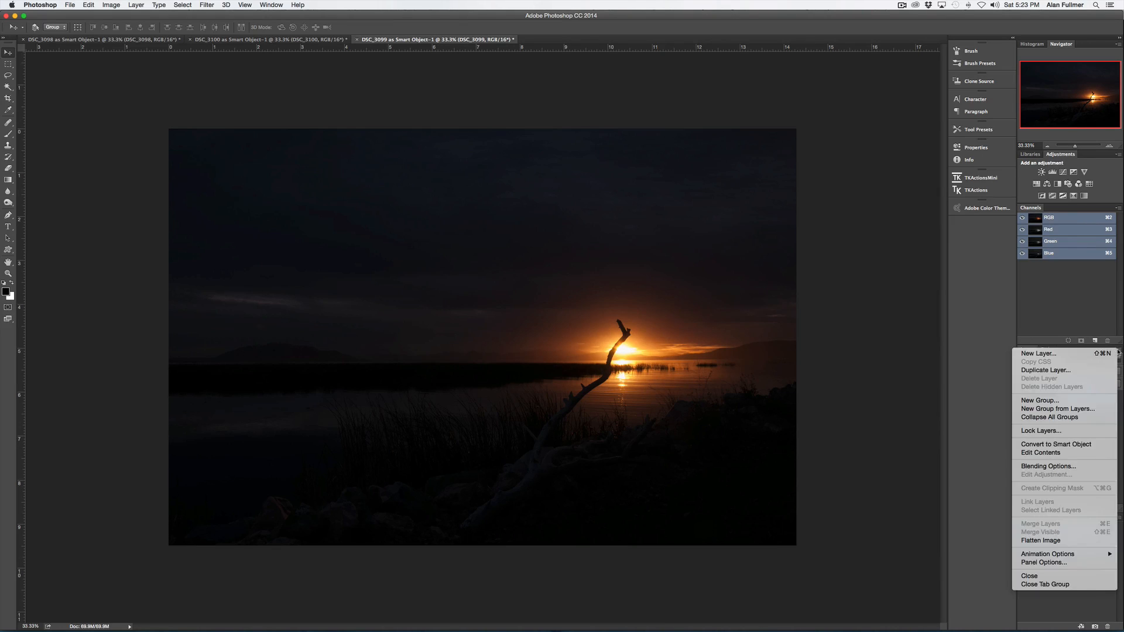
{"action": "left_click", "coordinate": [1079, 370]}
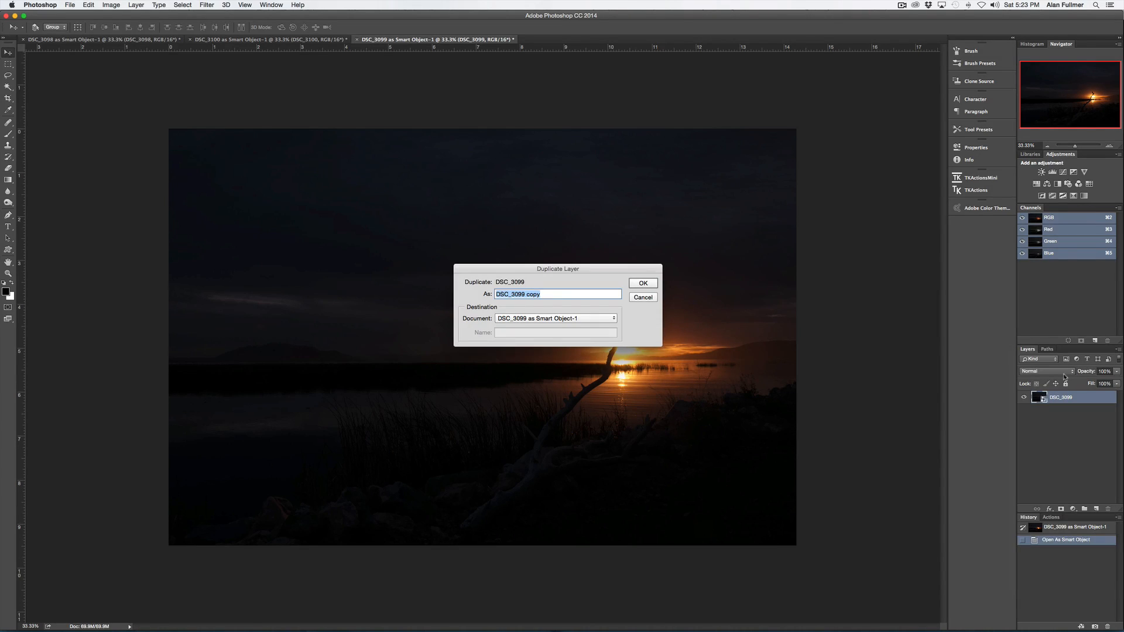
{"action": "left_click", "coordinate": [559, 320]}
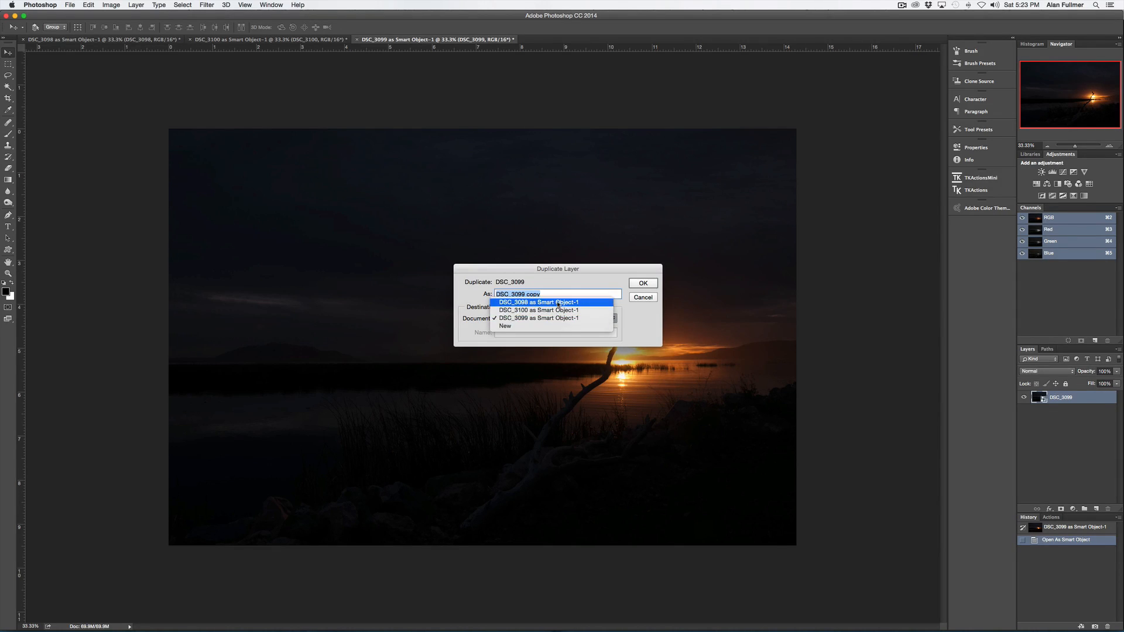
{"action": "left_click", "coordinate": [558, 303]}
{"action": "left_click", "coordinate": [642, 284]}
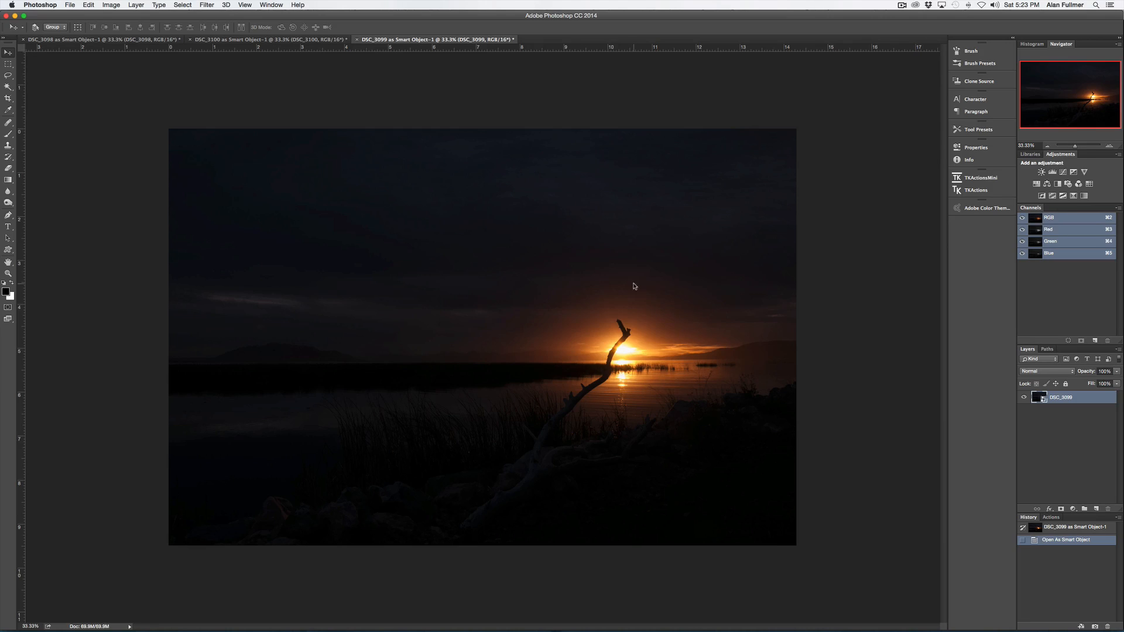
- Toggle the DSC_3099 layer's visibility in the DSC_3098 document to compare the two exposures
{"action": "left_click", "coordinate": [143, 40]}
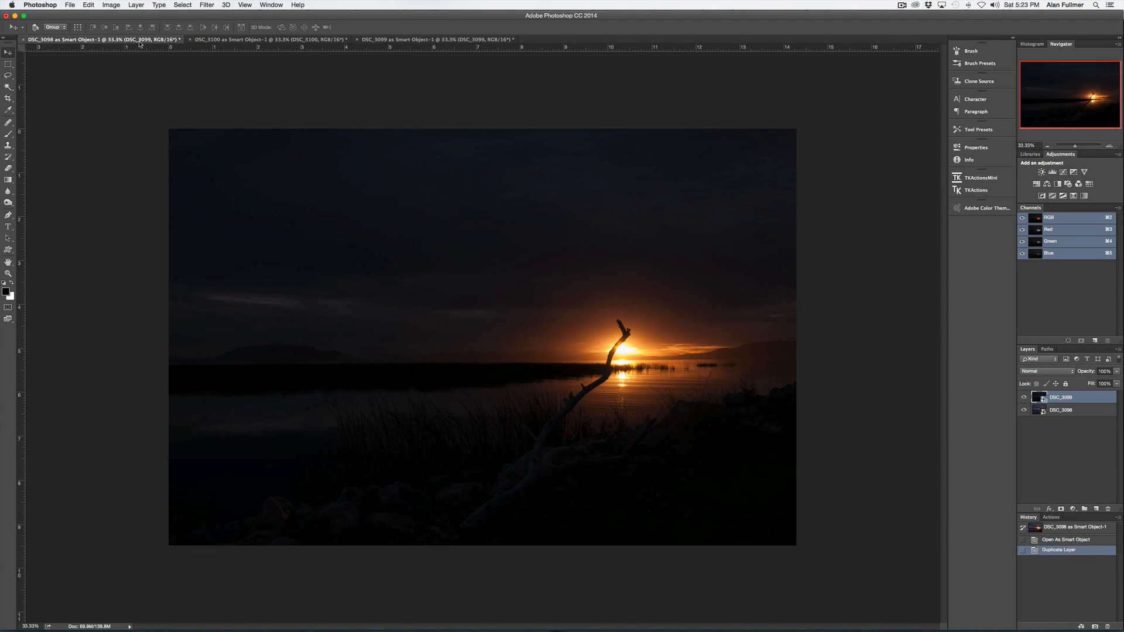
{"action": "left_click", "coordinate": [1025, 398]}
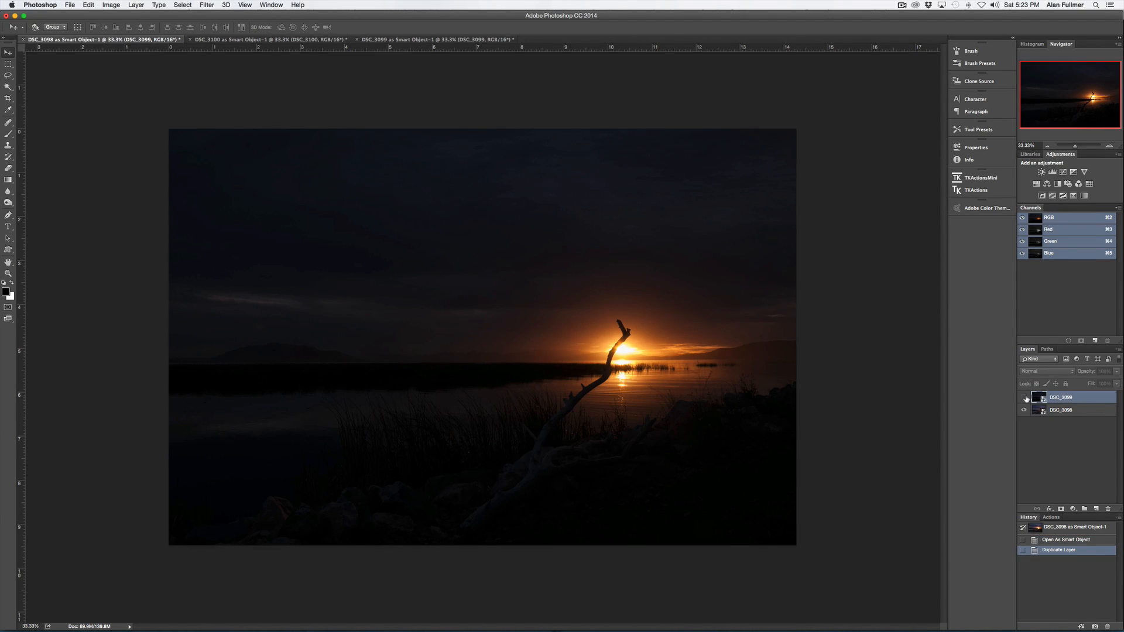
{"action": "left_click", "coordinate": [1025, 398]}
{"action": "left_click", "coordinate": [1025, 397]}
{"action": "left_click", "coordinate": [1024, 397]}
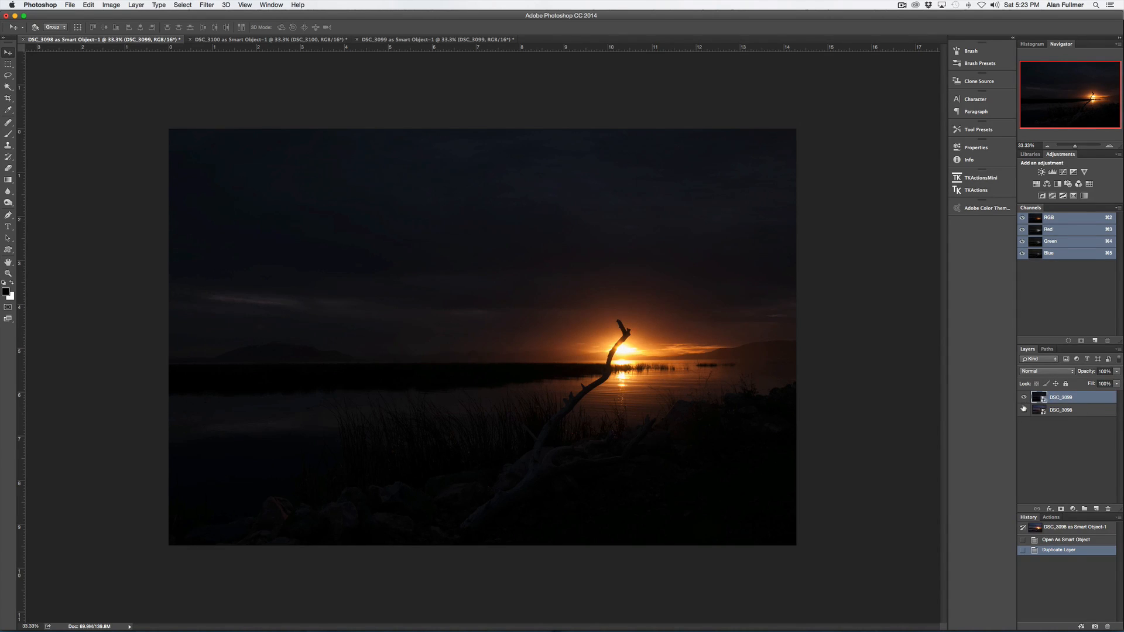
{"action": "left_click", "coordinate": [1024, 397]}
{"action": "left_click", "coordinate": [1024, 410]}
{"action": "left_click", "coordinate": [1025, 398]}
- Open the DSC_3099 smart object layer in Camera Raw and set Exposure to +2.40
{"action": "double_click", "coordinate": [1037, 397]}
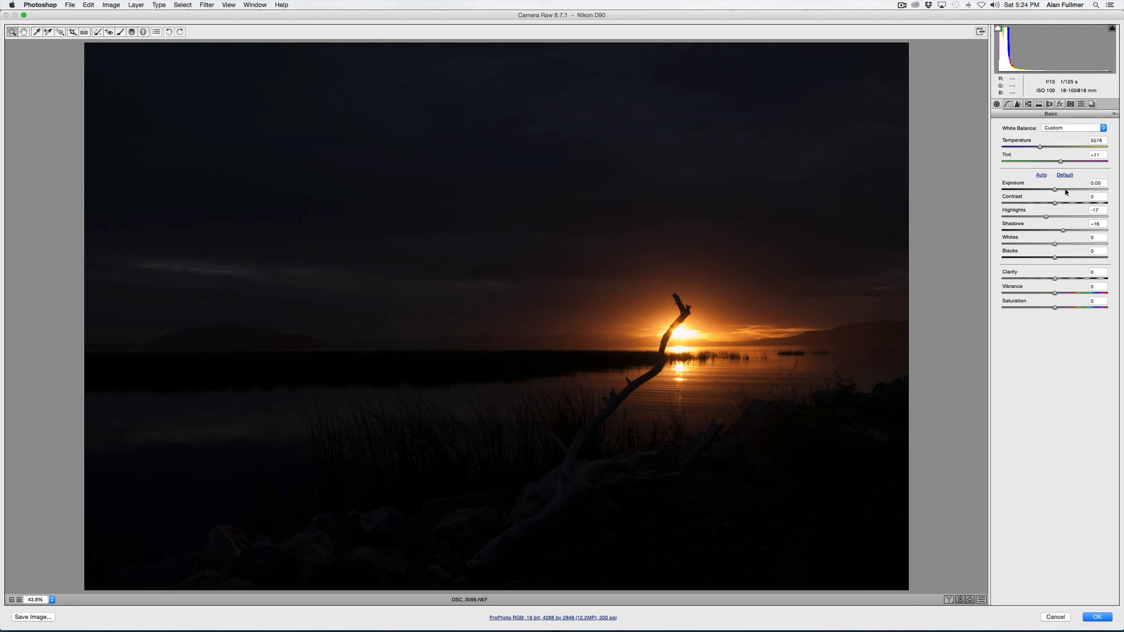
{"action": "left_click_drag", "start_coordinate": [1054, 189], "coordinate": [1080, 193]}
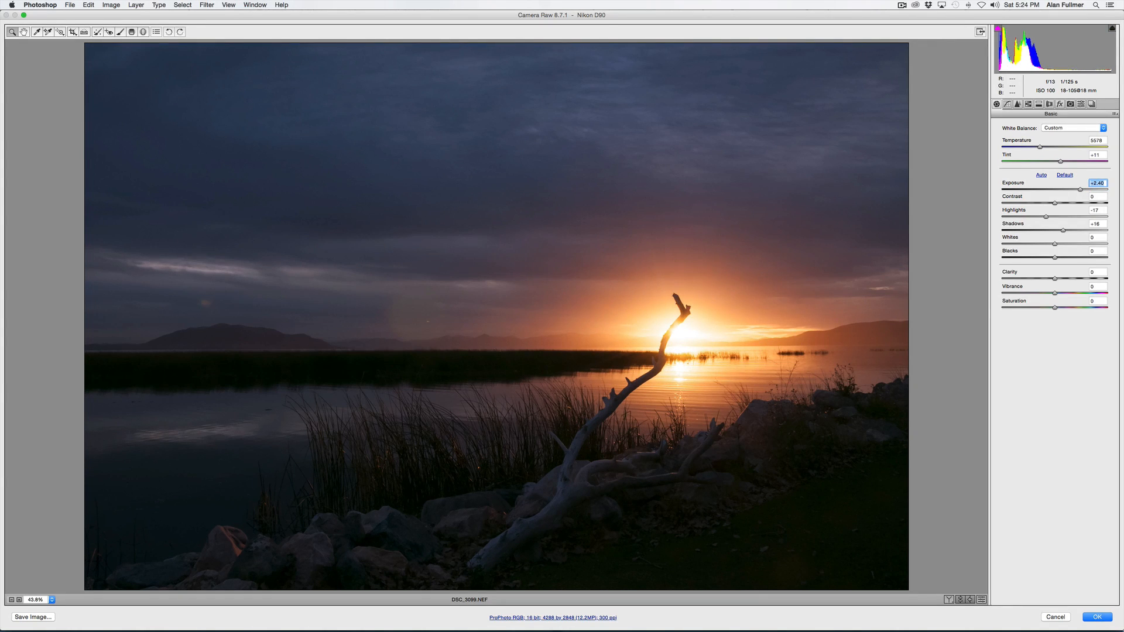
{"action": "left_click", "coordinate": [1097, 617]}
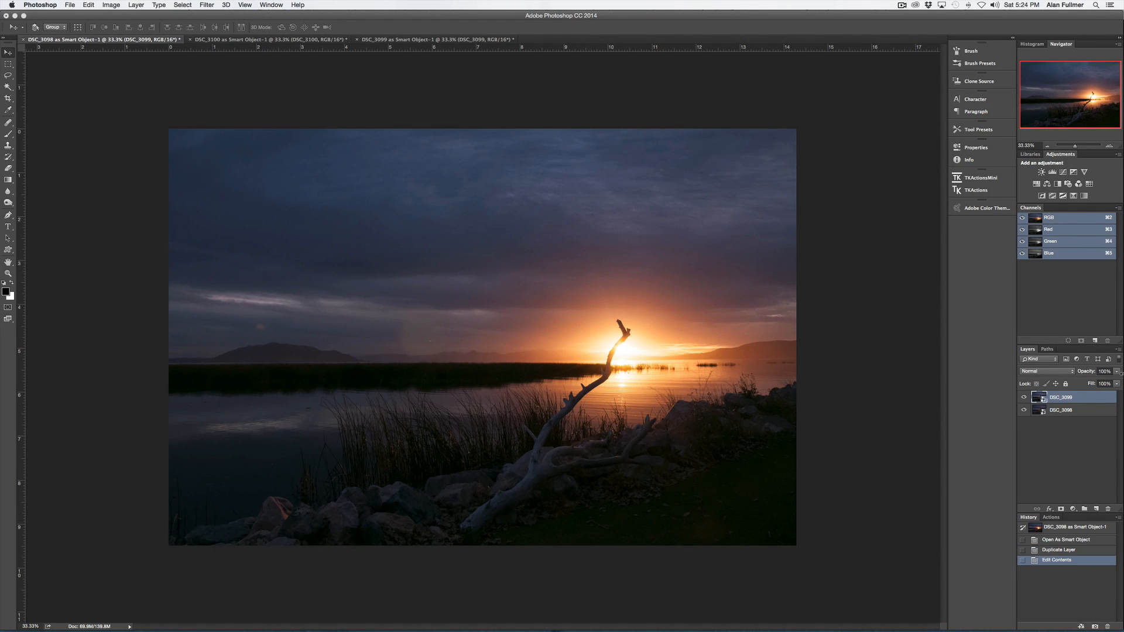
- Reopen the DSC_3099 smart object in Camera Raw and set Exposure to +1.55
{"action": "left_click", "coordinate": [1023, 398]}
{"action": "left_click", "coordinate": [1024, 398]}
{"action": "left_click", "coordinate": [1024, 398]}
{"action": "left_click", "coordinate": [1023, 398]}
{"action": "double_click", "coordinate": [1038, 399]}
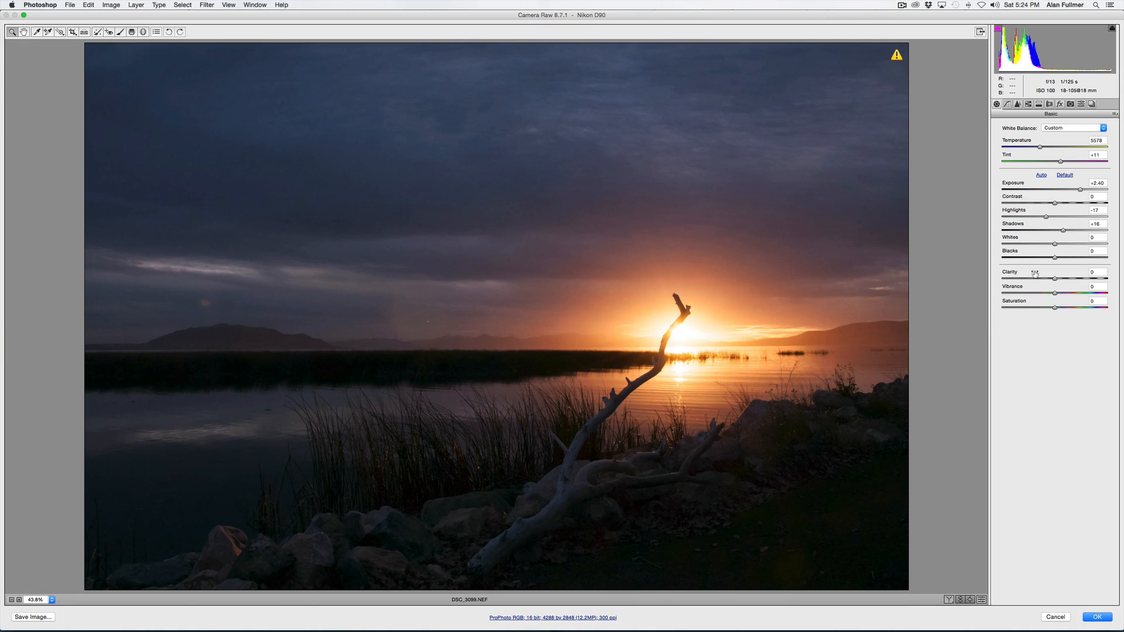
{"action": "left_click_drag", "start_coordinate": [1080, 189], "coordinate": [1069, 193]}
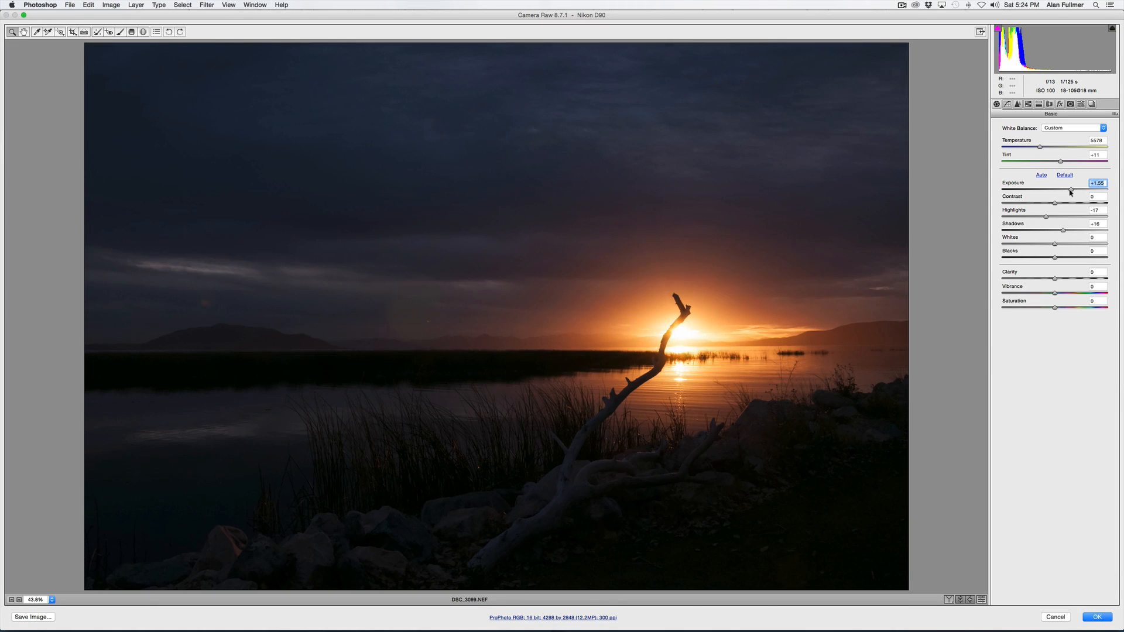
{"action": "left_click", "coordinate": [1091, 616]}
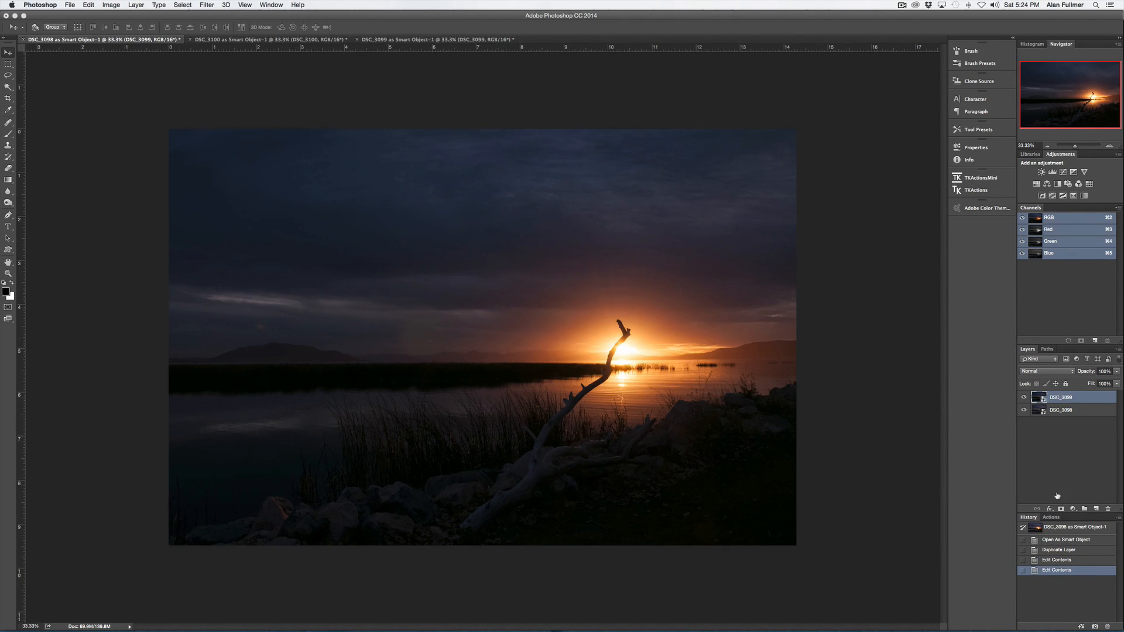
- Hide the DSC_3099 layer and create the Lights luminosity mask channels with TK Actions
{"action": "left_click", "coordinate": [1024, 398]}
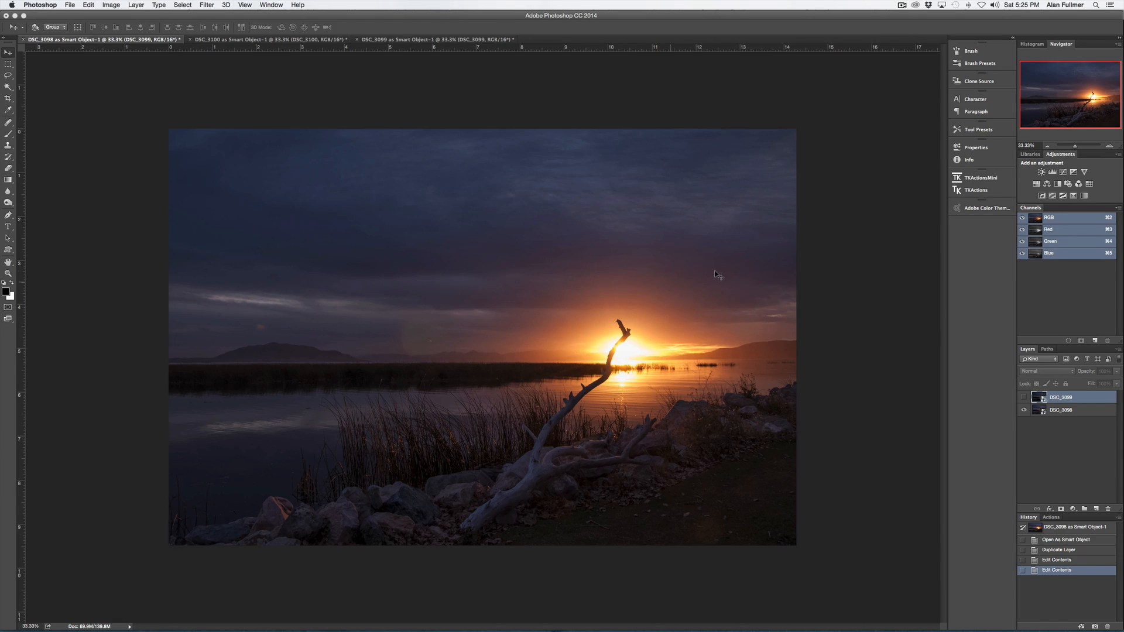
{"action": "left_click", "coordinate": [977, 191]}
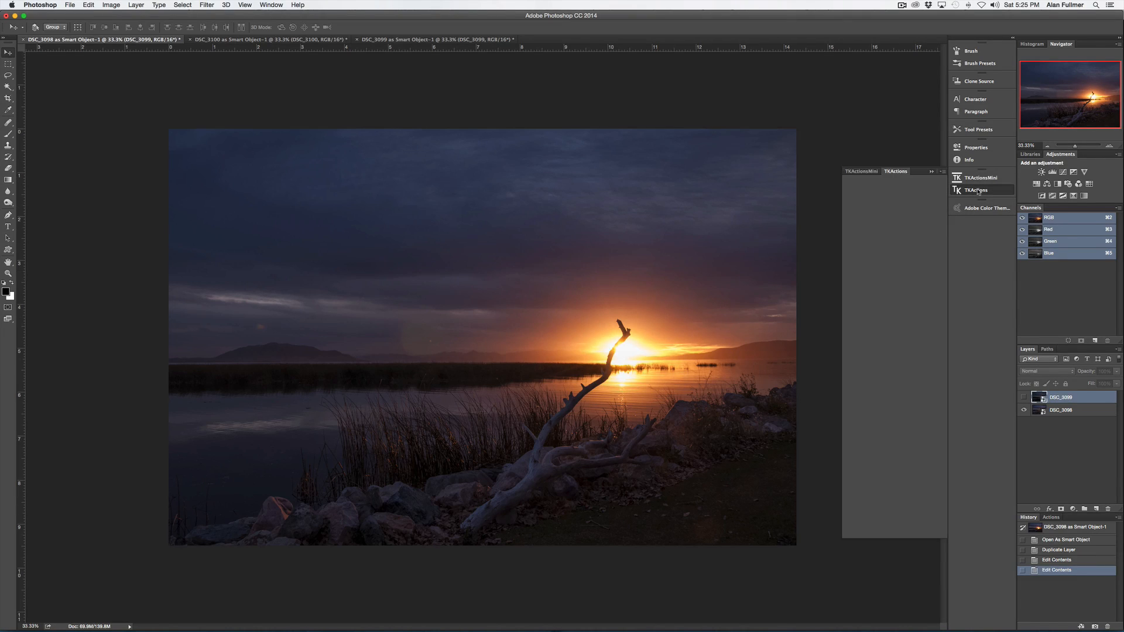
{"action": "left_click", "coordinate": [902, 183]}
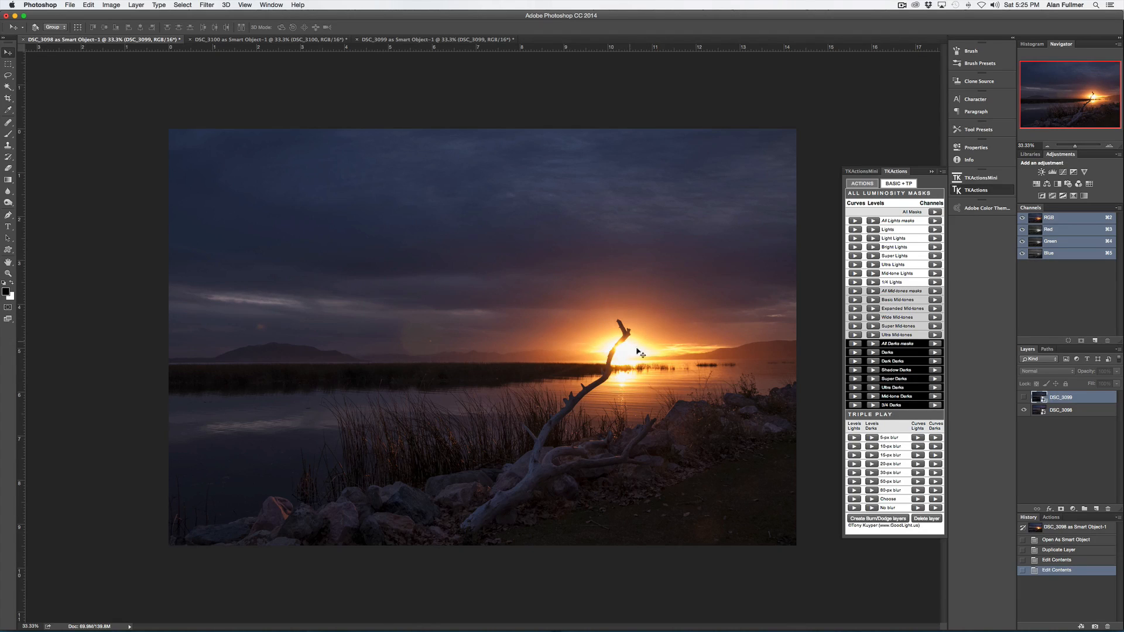
{"action": "left_click", "coordinate": [935, 221]}
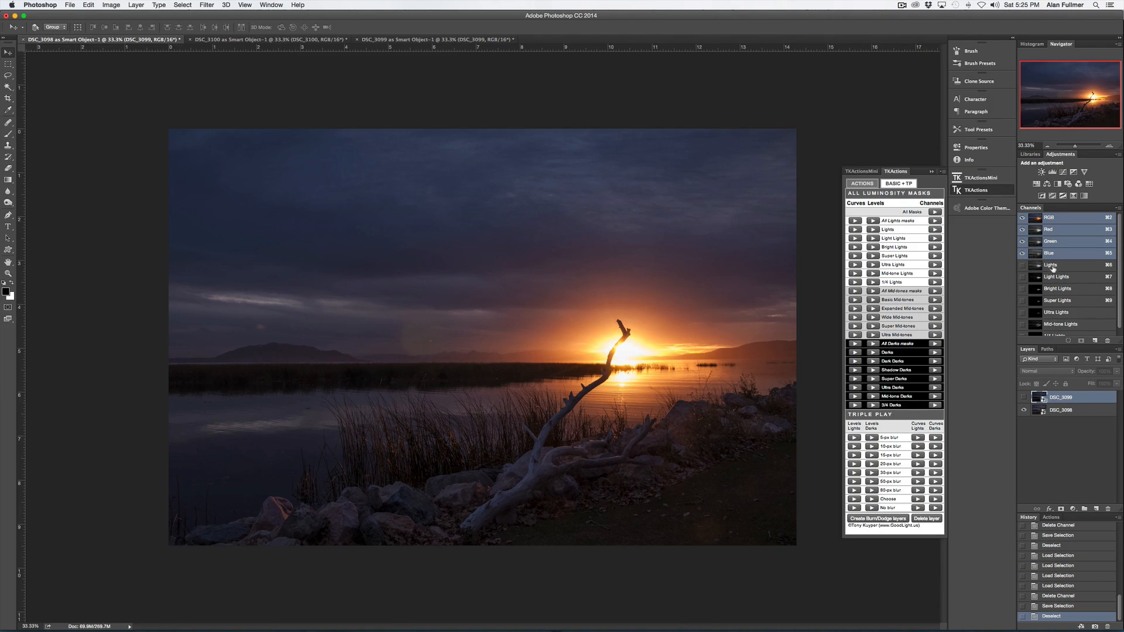
- Examine the Lights, Light Lights, Bright Lights, Super Lights, Ultra Lights and Mid-tone Lights mask channels one by one
{"action": "left_click", "coordinate": [1050, 266]}
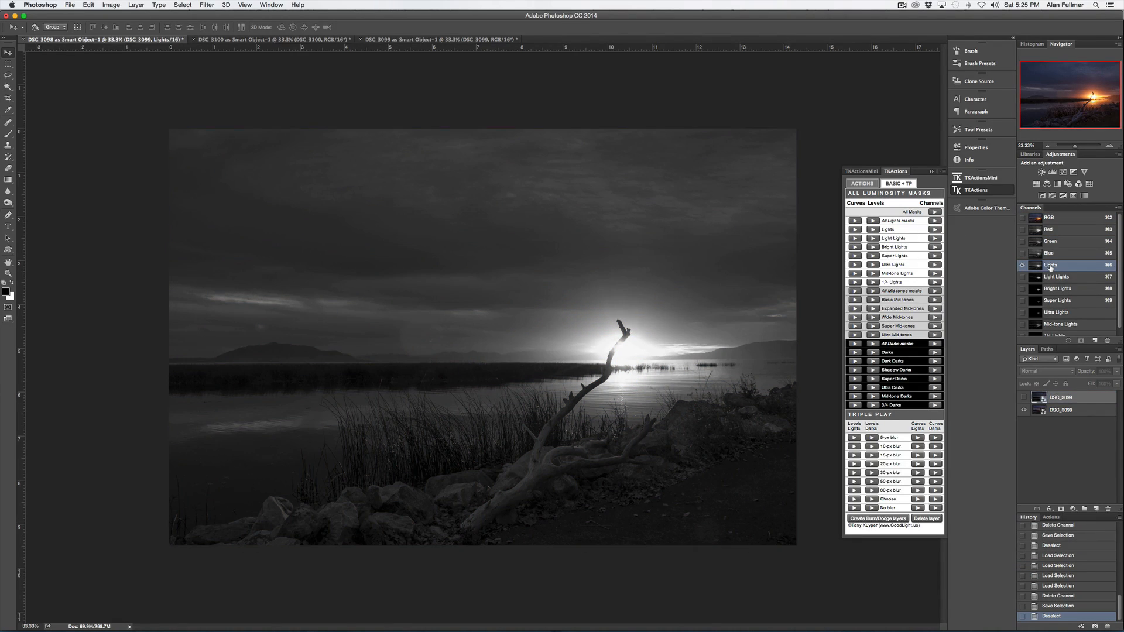
{"action": "left_click", "coordinate": [1053, 279]}
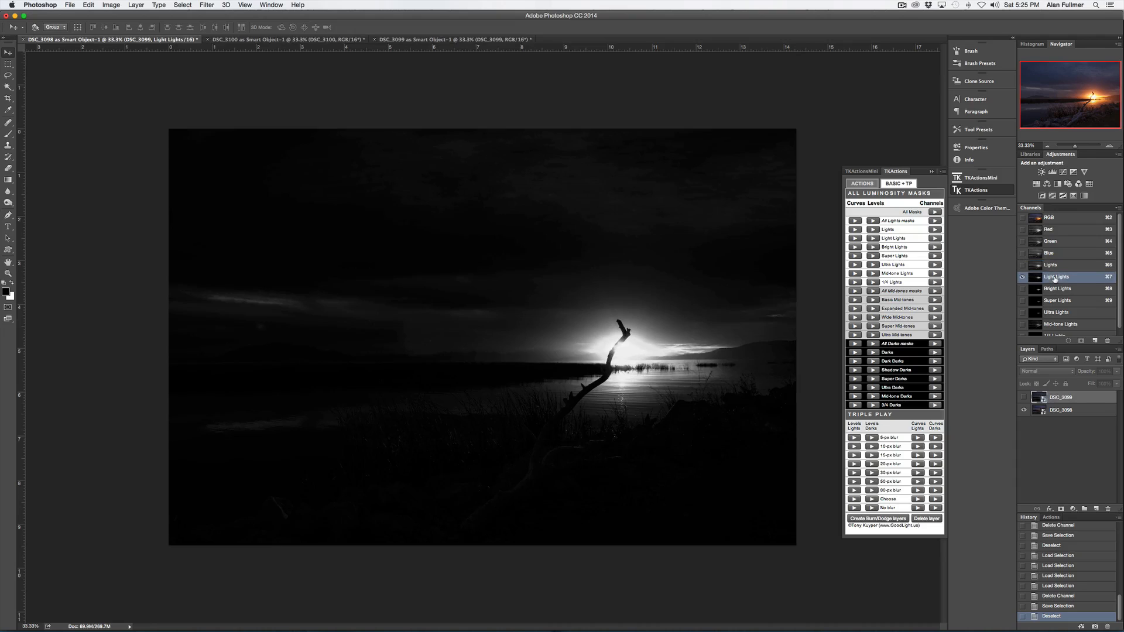
{"action": "left_click", "coordinate": [1057, 289]}
{"action": "left_click", "coordinate": [1058, 301]}
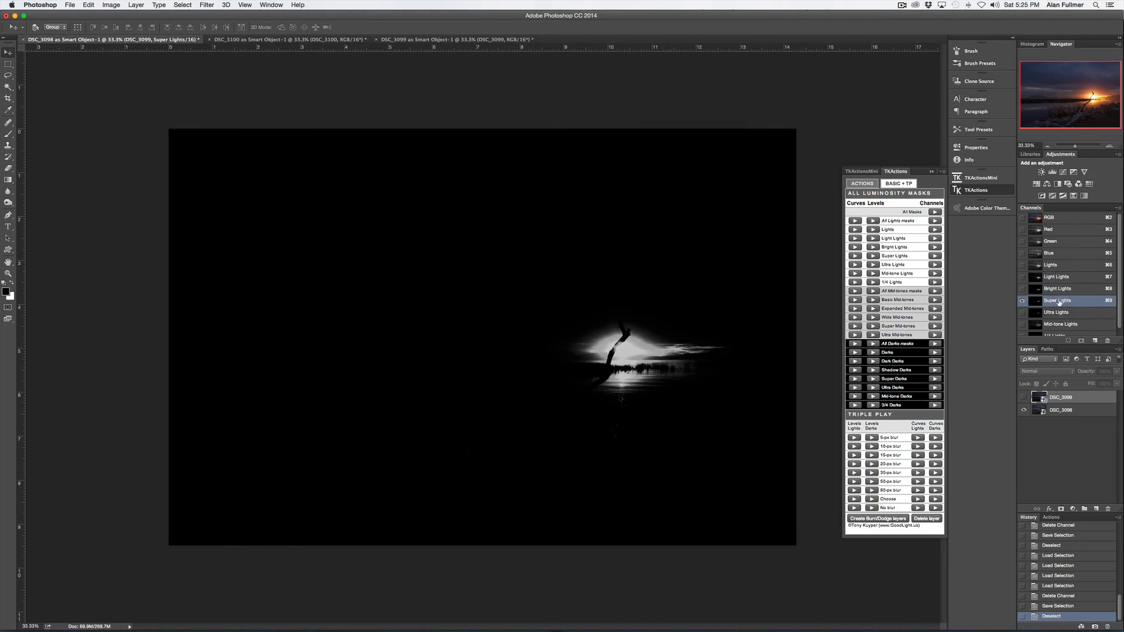
{"action": "left_click", "coordinate": [1060, 314]}
{"action": "left_click", "coordinate": [1060, 325]}
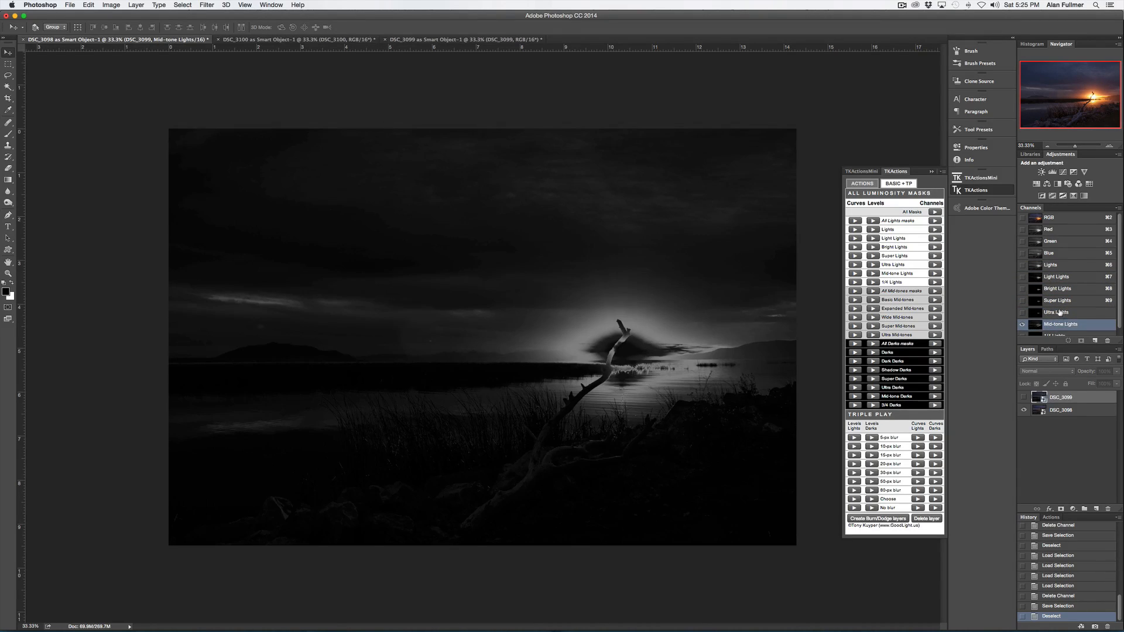
{"action": "left_click", "coordinate": [1060, 314]}
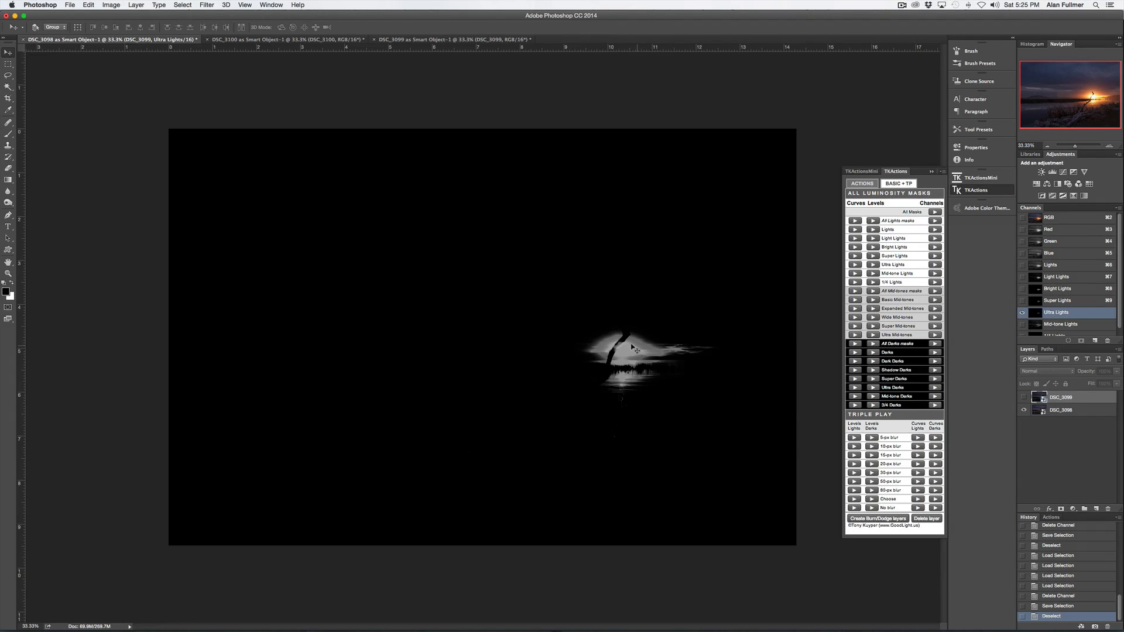
{"action": "left_click", "coordinate": [1056, 290]}
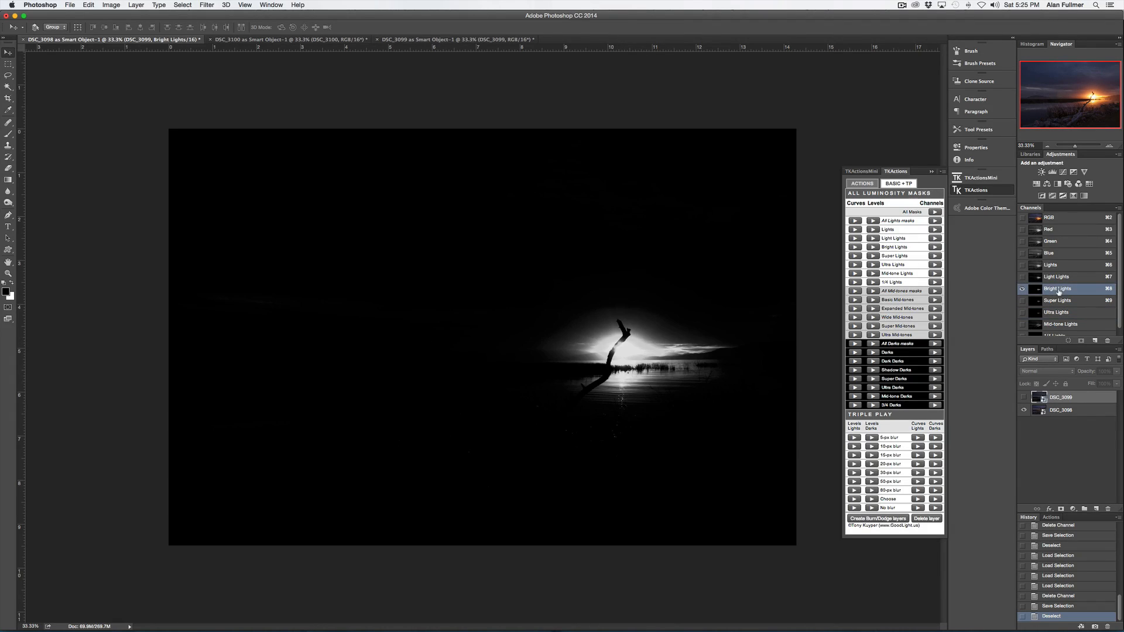
- Load the Light Lights channel as a selection, show the DSC_3099 layer, and add the selection as its layer mask
{"action": "left_click", "coordinate": [1058, 278]}
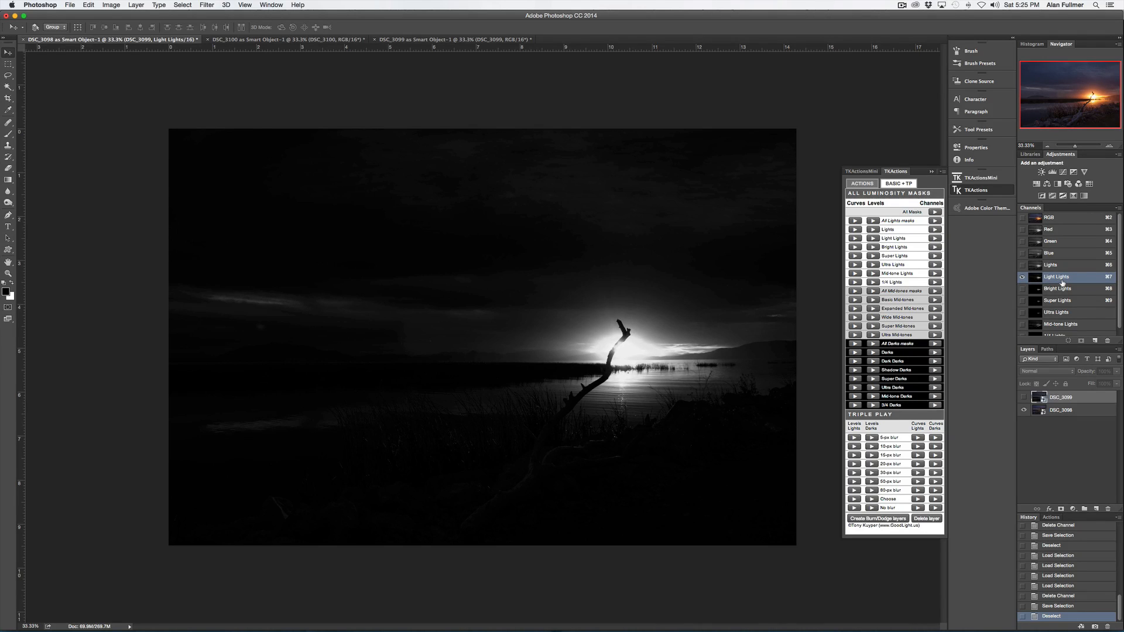
{"action": "left_click", "coordinate": [1063, 266]}
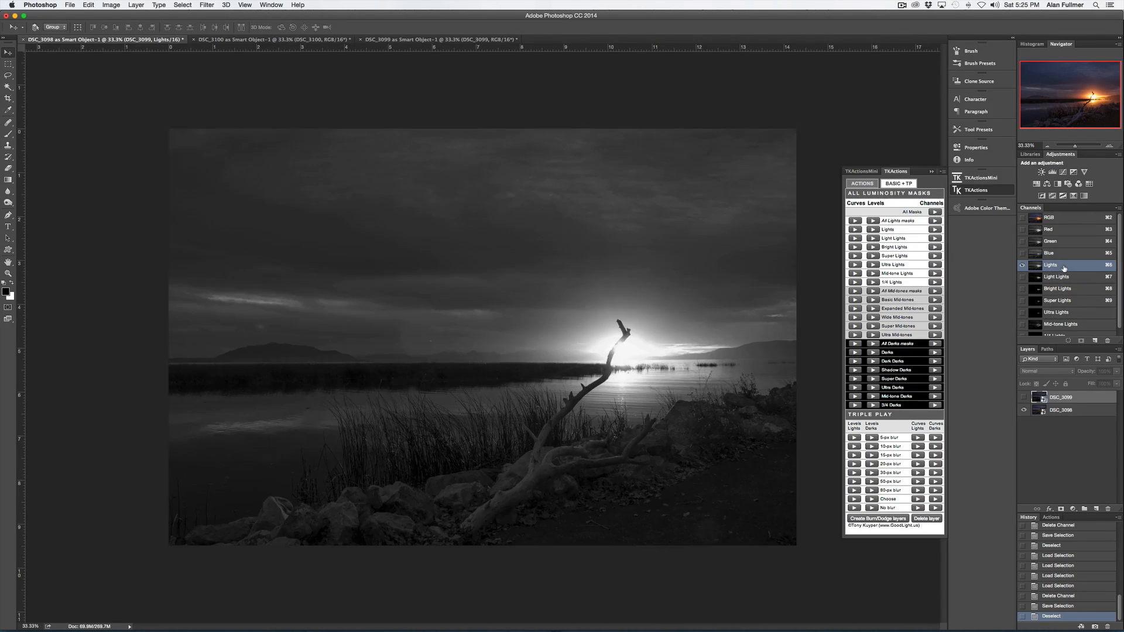
{"action": "left_click", "coordinate": [1064, 276]}
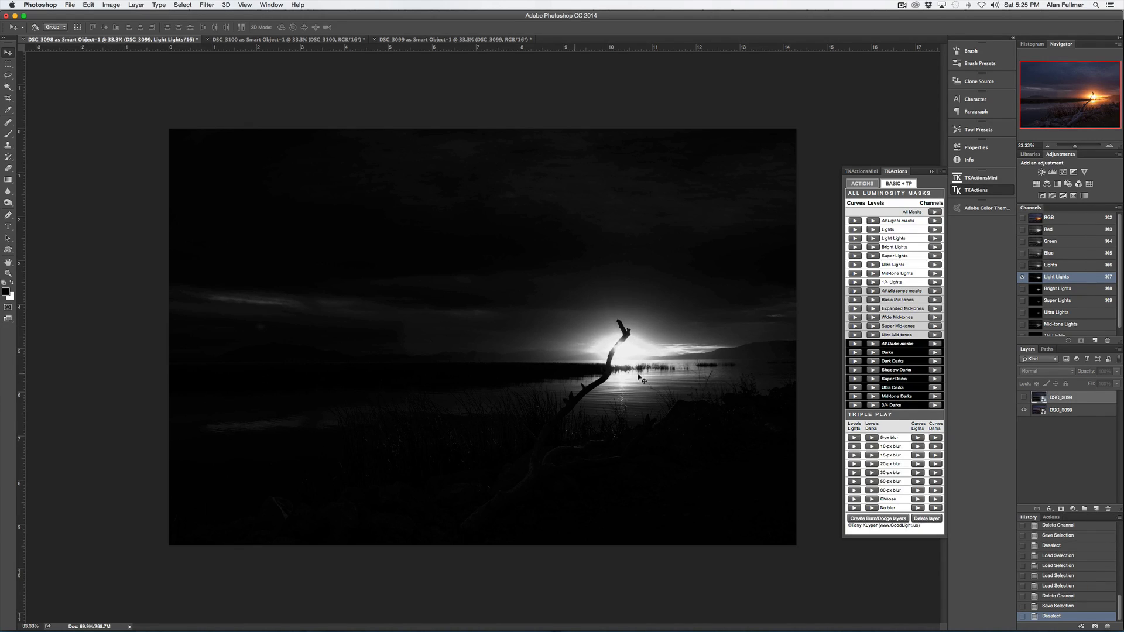
{"action": "left_click", "coordinate": [1059, 281], "text": "super"}
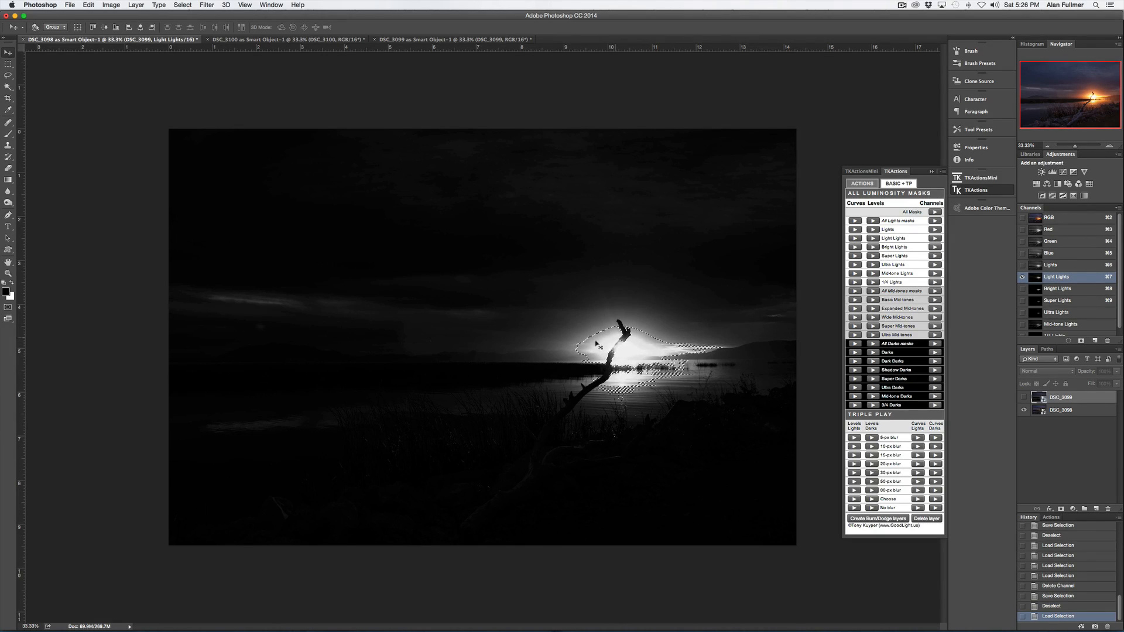
{"action": "left_click", "coordinate": [1023, 397]}
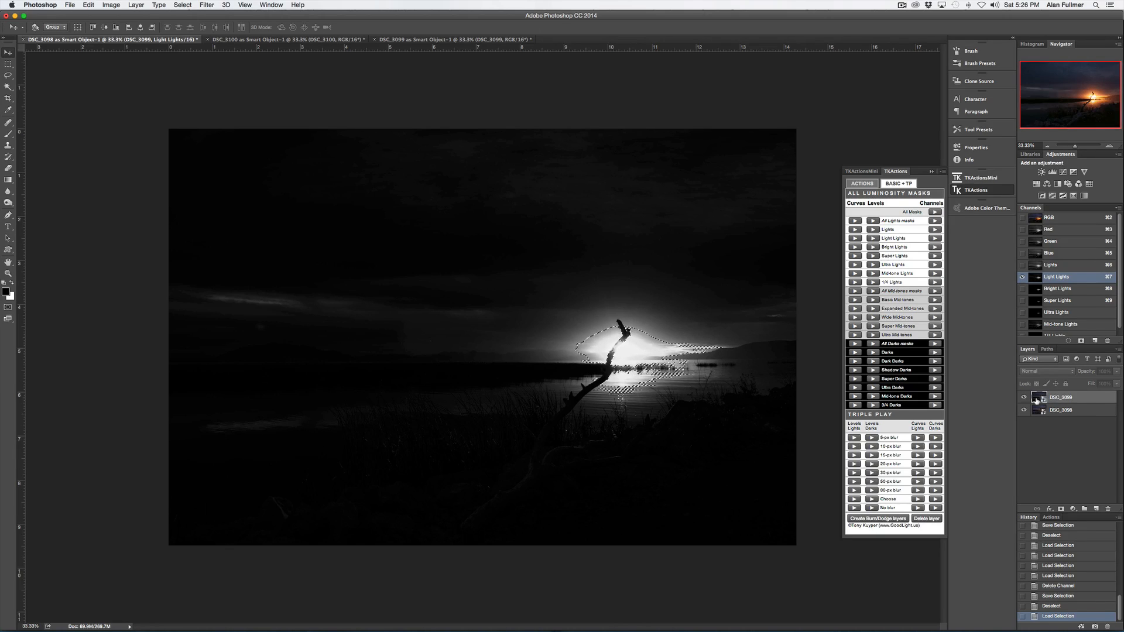
{"action": "key", "text": "super+2"}
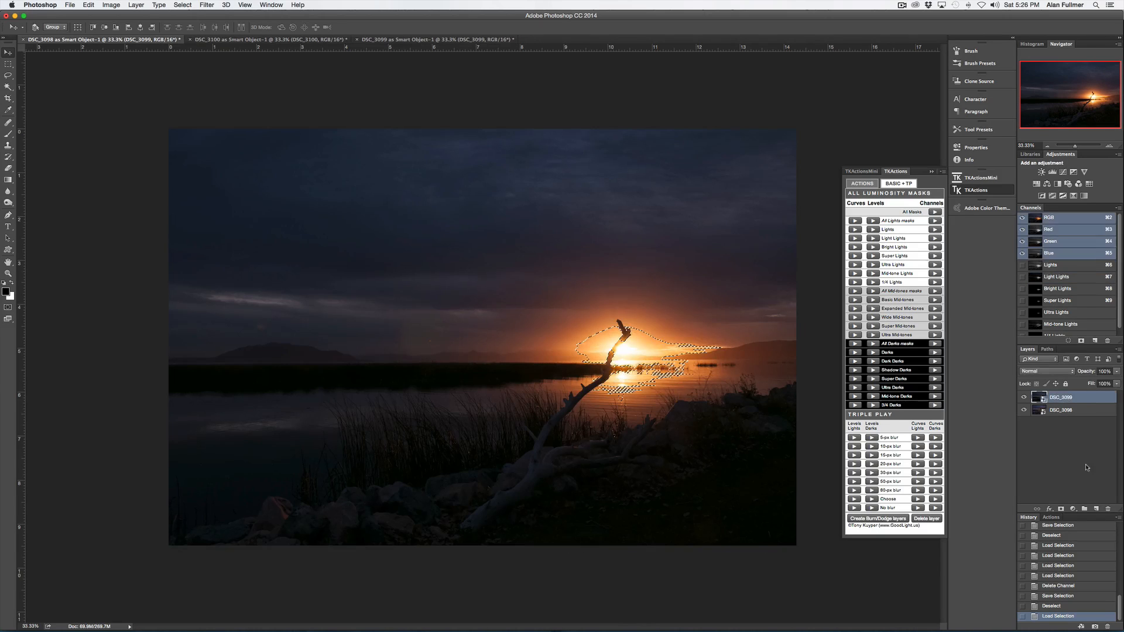
{"action": "left_click", "coordinate": [1061, 509]}
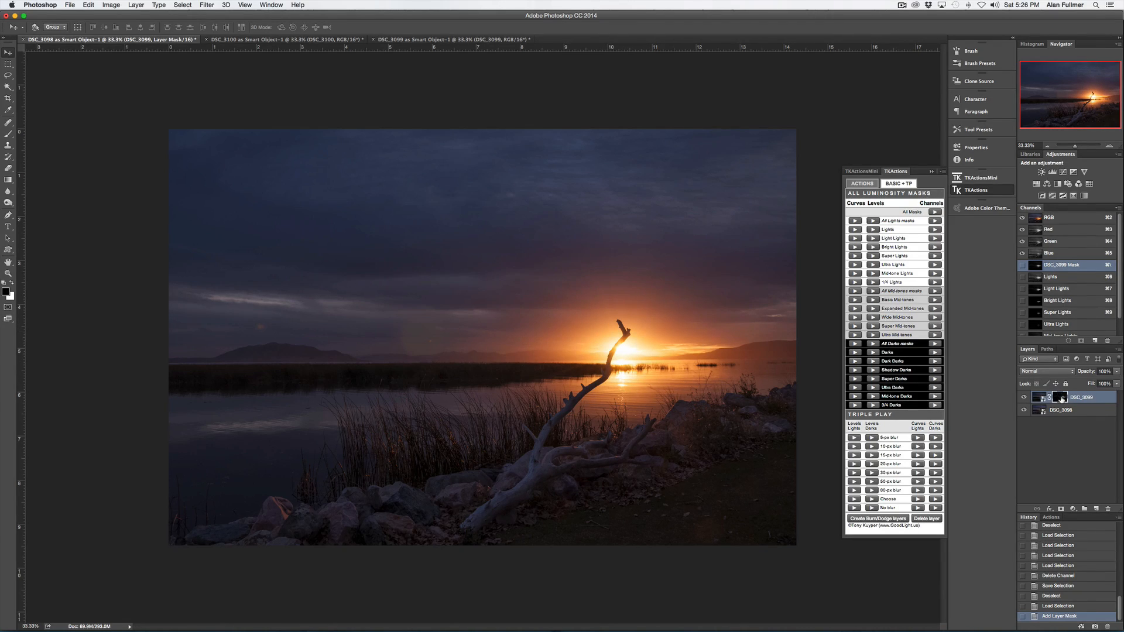
- Toggle the DSC_3099 layer mask off and on to compare the blend
{"action": "left_click", "coordinate": [1061, 399], "text": "shift"}
{"action": "left_click", "coordinate": [1061, 399], "text": "shift"}
{"action": "left_click", "coordinate": [1061, 399], "text": "shift"}
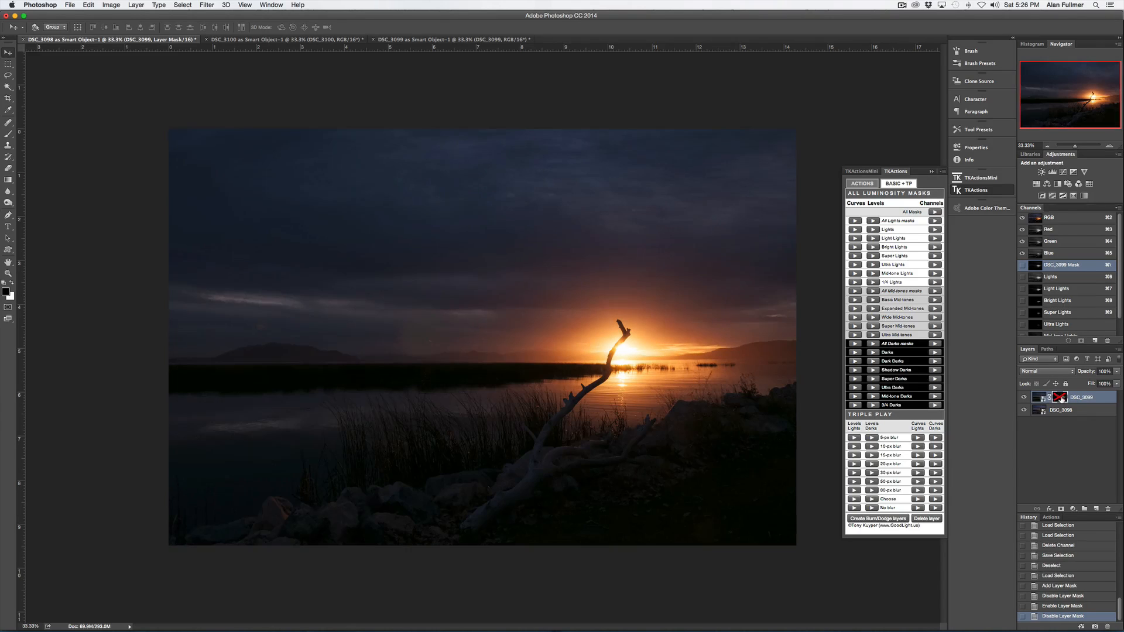
{"action": "left_click", "coordinate": [1062, 399], "text": "shift"}
{"action": "left_click", "coordinate": [1061, 398], "text": "shift"}
{"action": "left_click", "coordinate": [1061, 398], "text": "shift"}
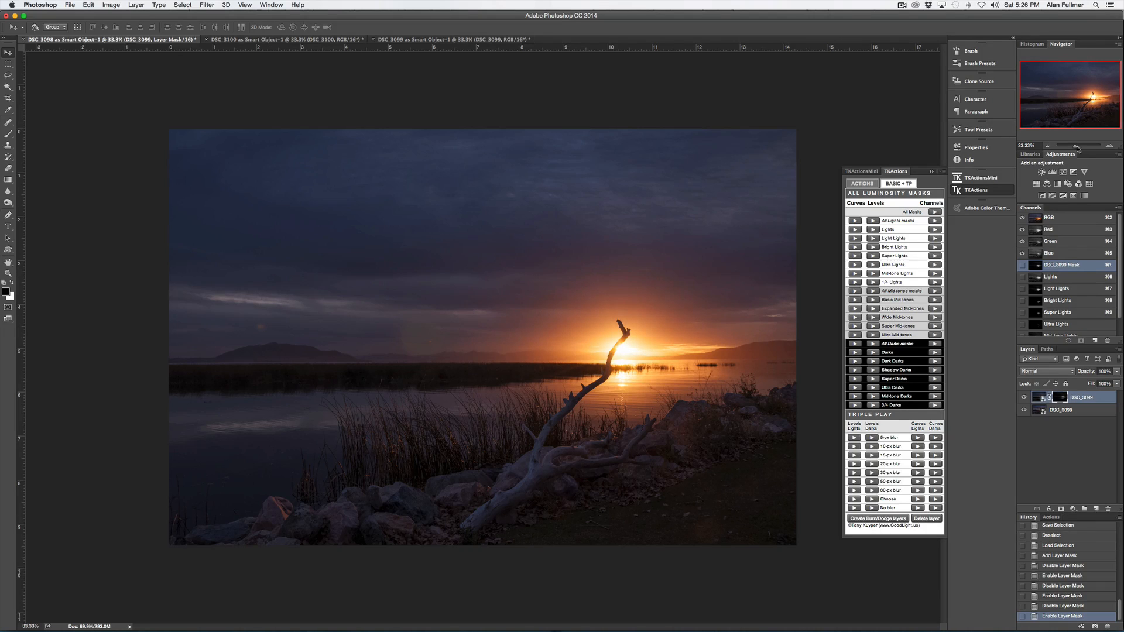
- Open the DSC_3099 smart object in Camera Raw and set Exposure to -3.70
{"action": "left_click_drag", "start_coordinate": [1075, 146], "coordinate": [1079, 145]}
{"action": "left_click_drag", "start_coordinate": [1070, 103], "coordinate": [1091, 103]}
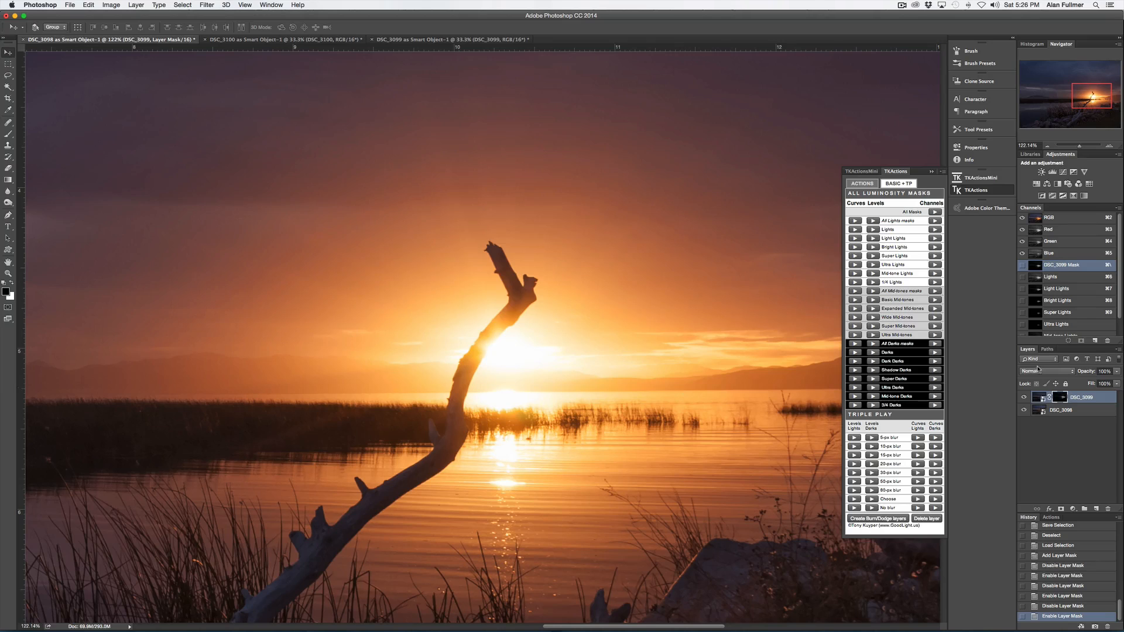
{"action": "double_click", "coordinate": [1037, 397]}
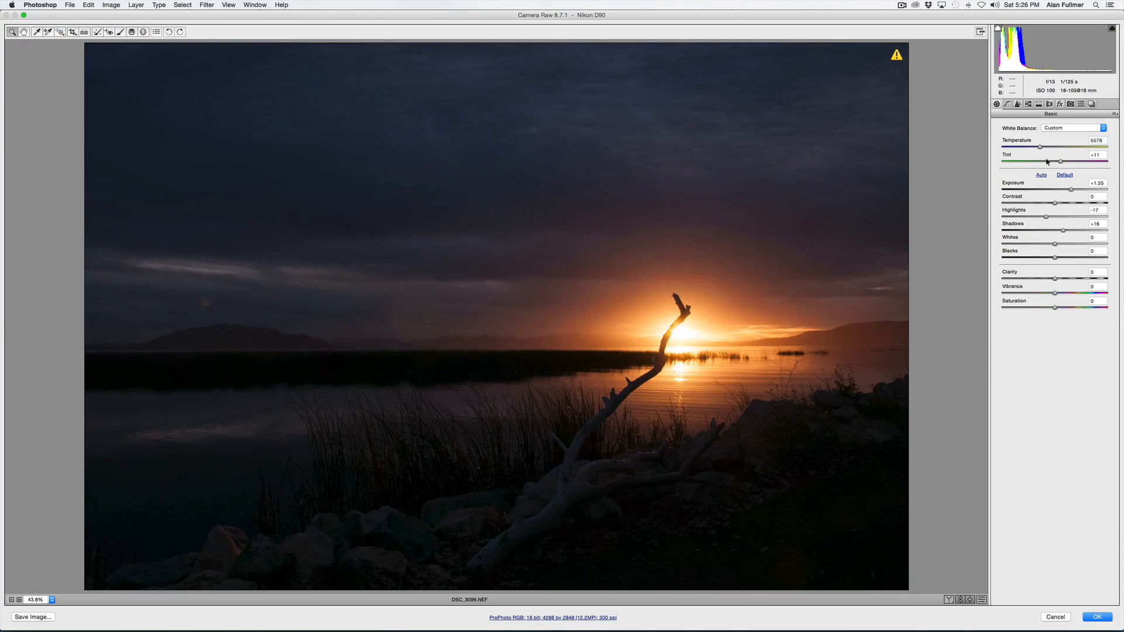
{"action": "left_click", "coordinate": [1016, 190]}
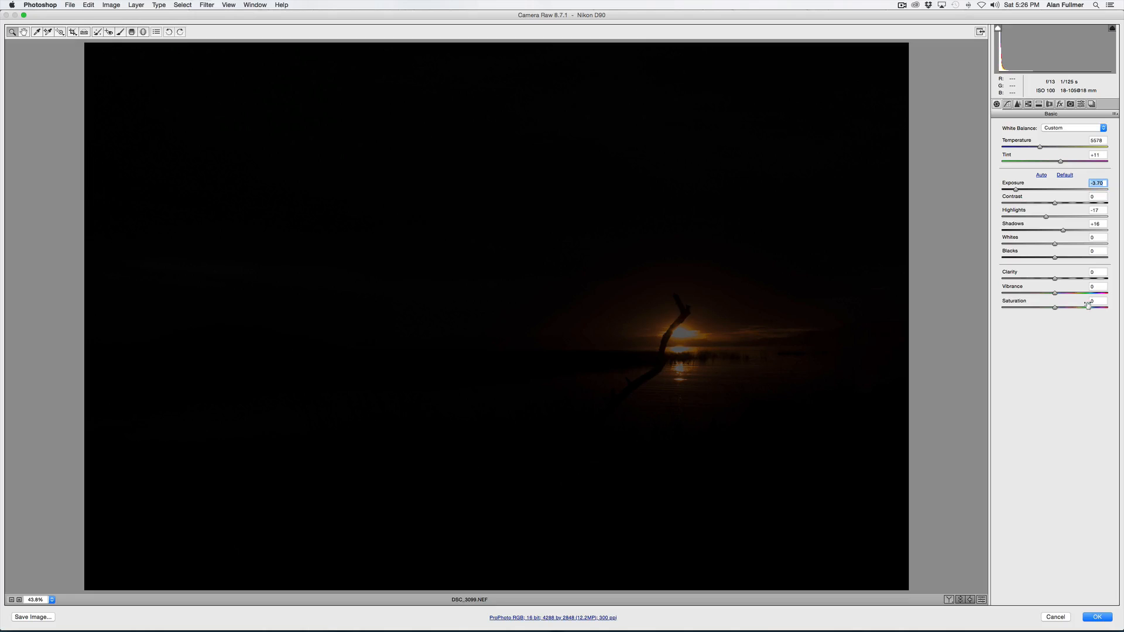
{"action": "left_click", "coordinate": [1097, 617]}
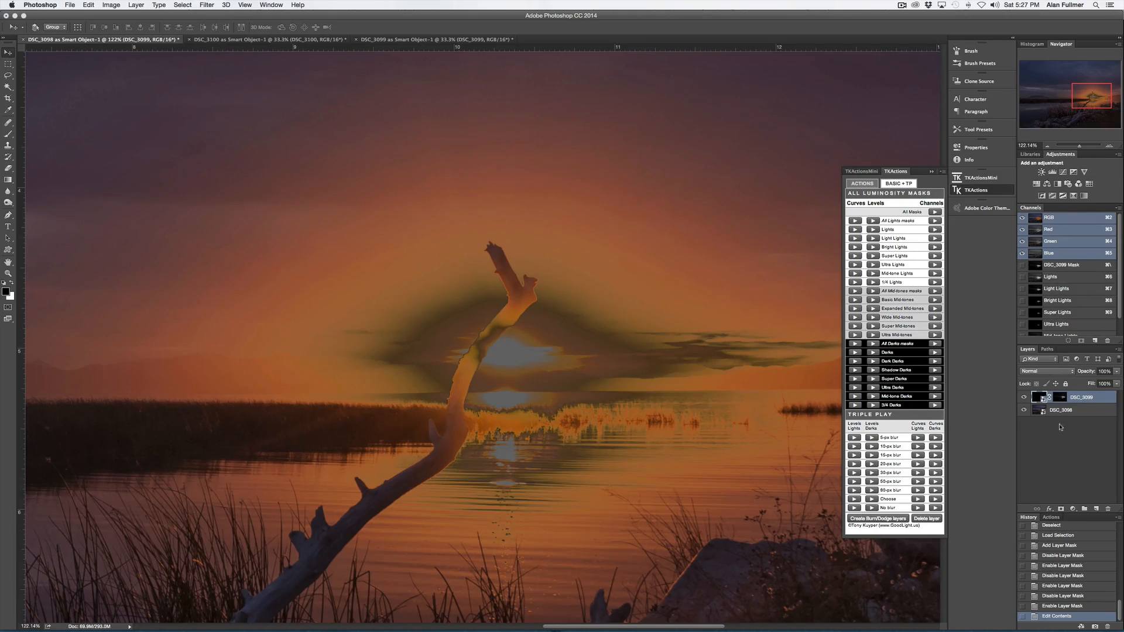
- Reopen the DSC_3099 smart object in Camera Raw and set Exposure to +1.10 and Highlights to -33
{"action": "double_click", "coordinate": [1035, 399]}
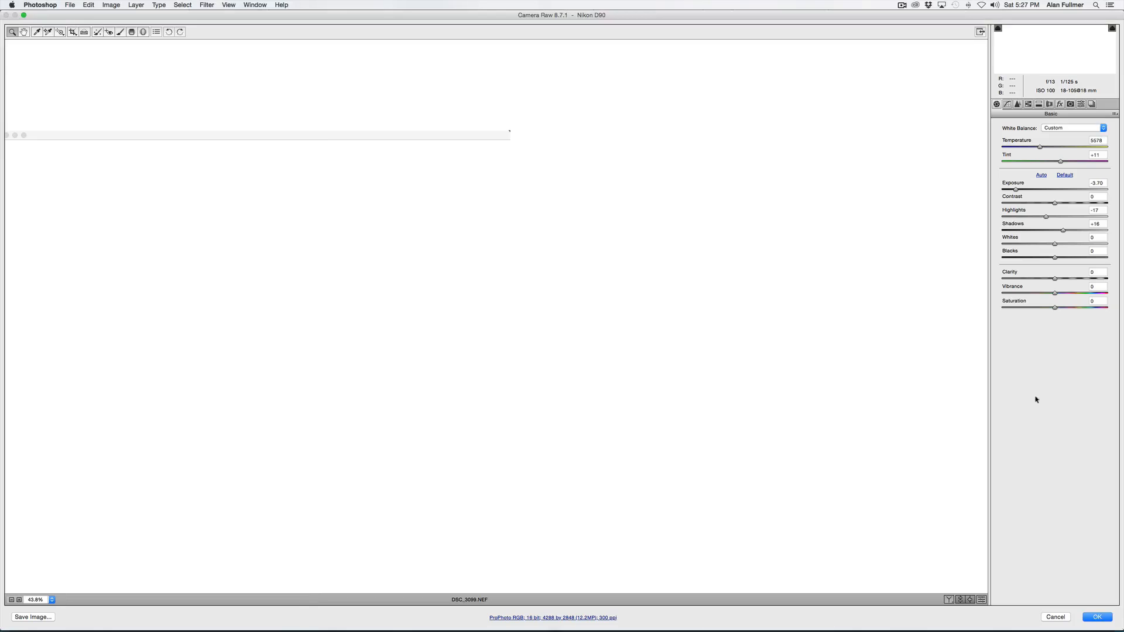
{"action": "left_click", "coordinate": [1058, 189]}
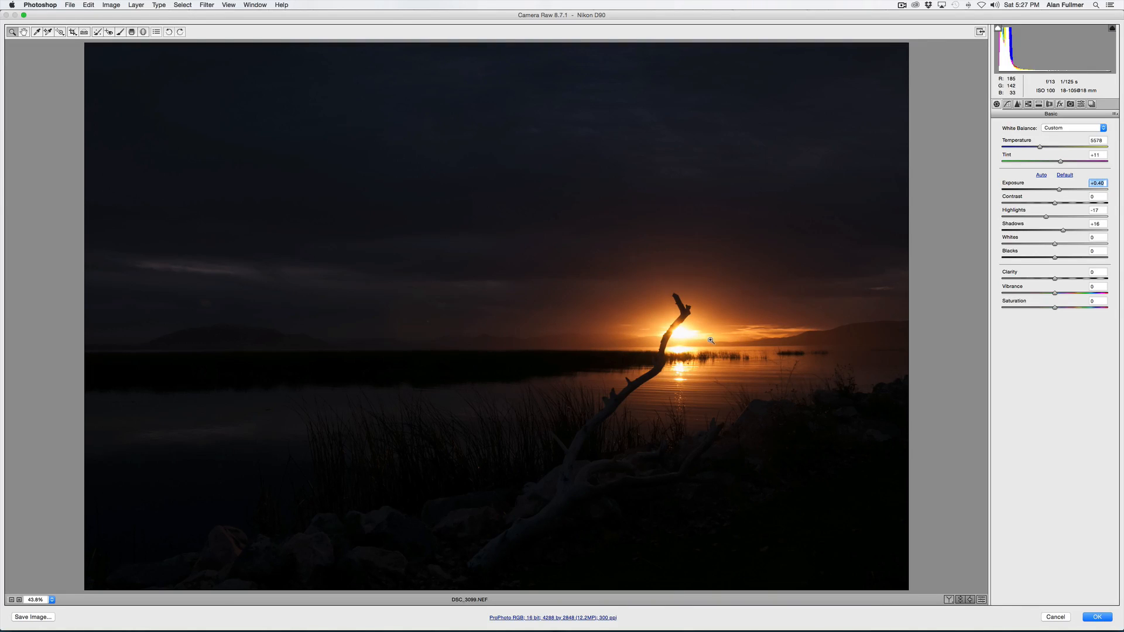
{"action": "left_click", "coordinate": [710, 340]}
{"action": "left_click_drag", "start_coordinate": [609, 258], "coordinate": [881, 427]}
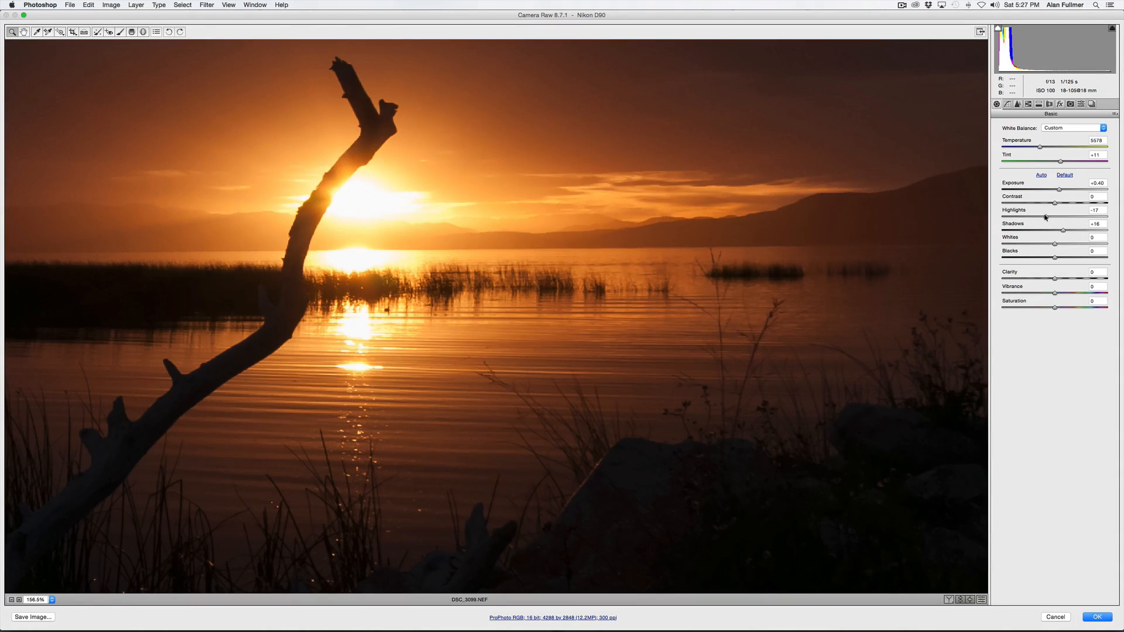
{"action": "left_click_drag", "start_coordinate": [1046, 217], "coordinate": [1043, 216]}
{"action": "left_click", "coordinate": [1066, 190]}
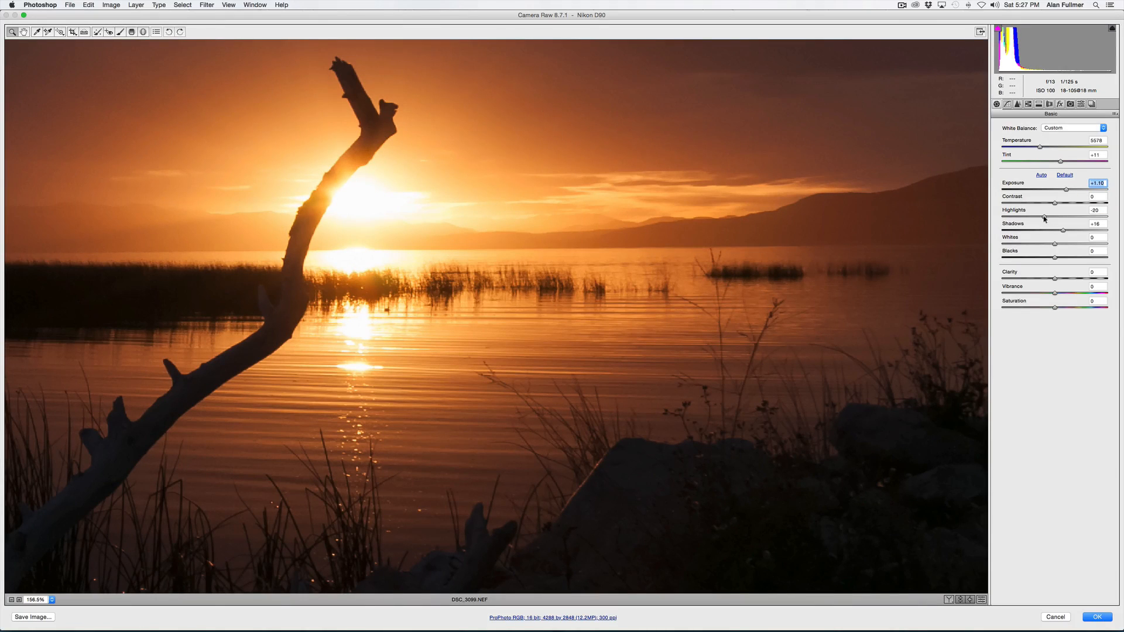
{"action": "left_click_drag", "start_coordinate": [1044, 217], "coordinate": [1033, 218]}
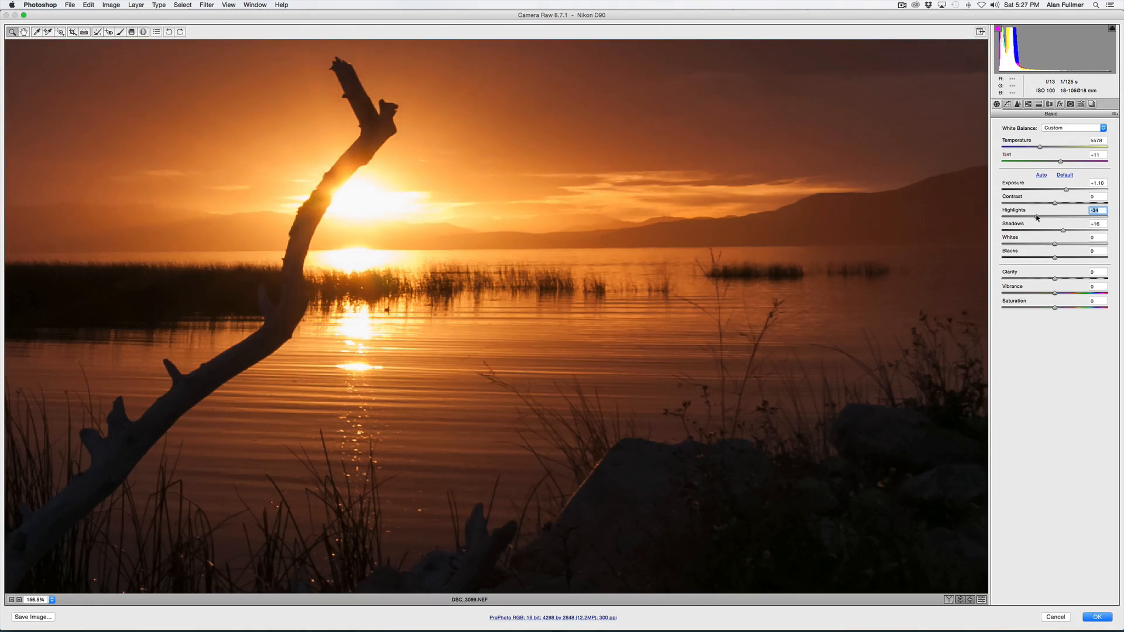
{"action": "left_click", "coordinate": [1096, 616]}
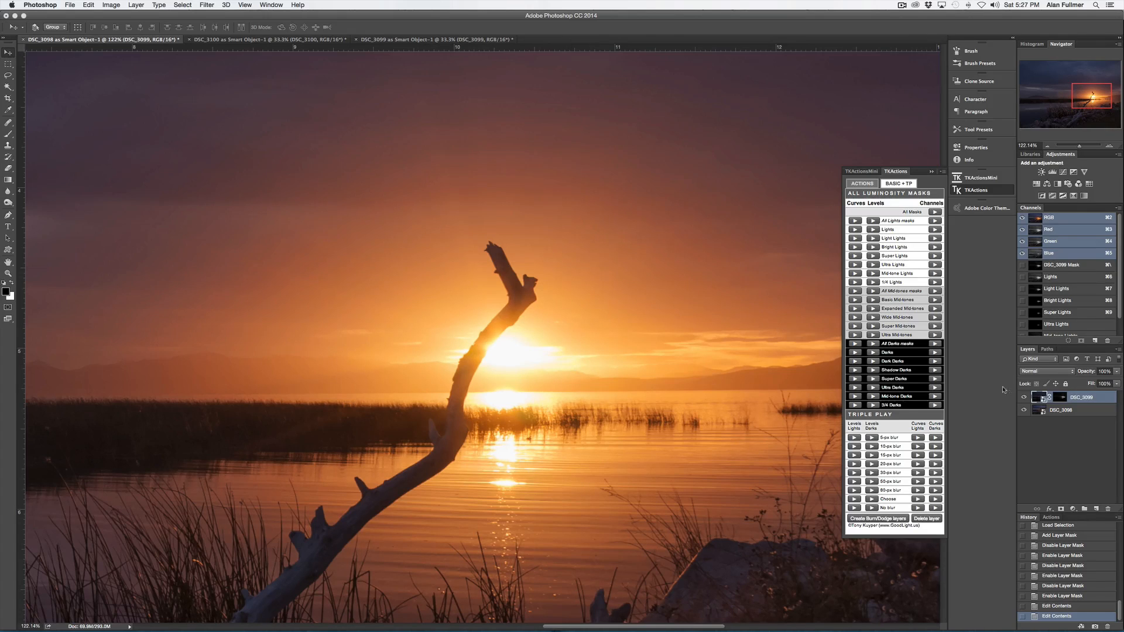
- Toggle the DSC_3099 layer's visibility to compare the blended result
{"action": "left_click", "coordinate": [1023, 398]}
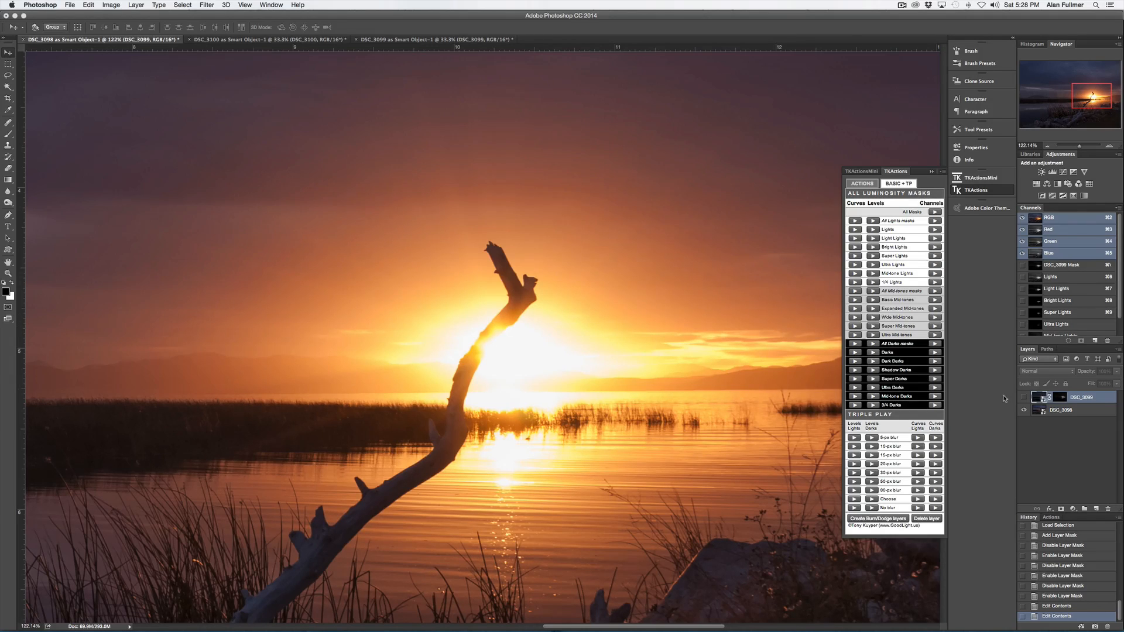
{"action": "left_click", "coordinate": [1023, 398]}
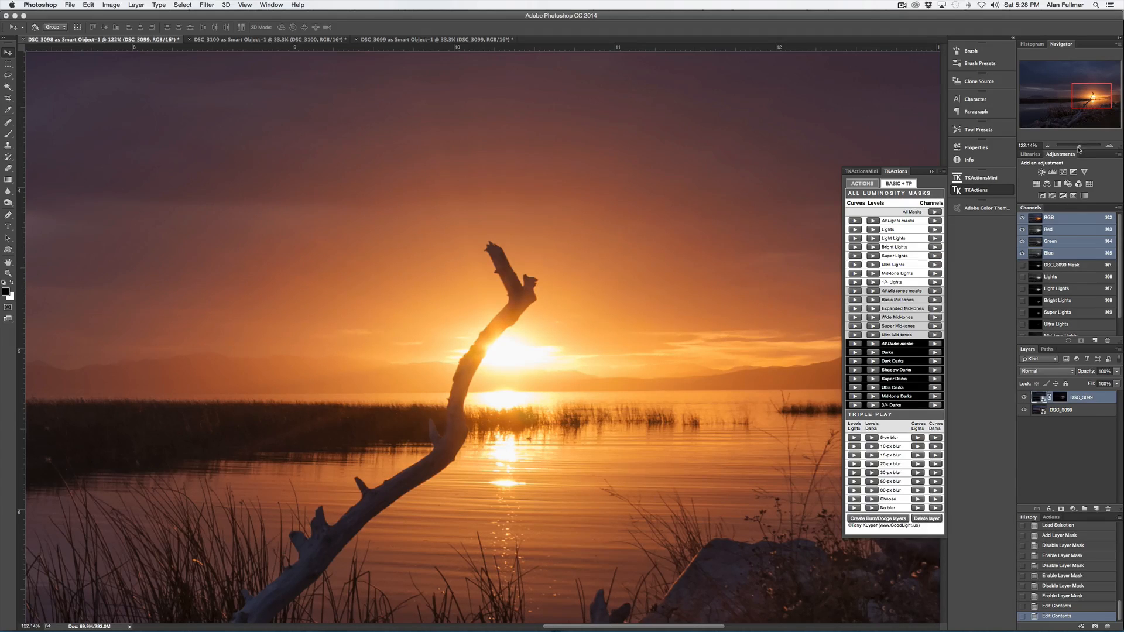
{"action": "left_click_drag", "start_coordinate": [1079, 148], "coordinate": [1075, 148]}
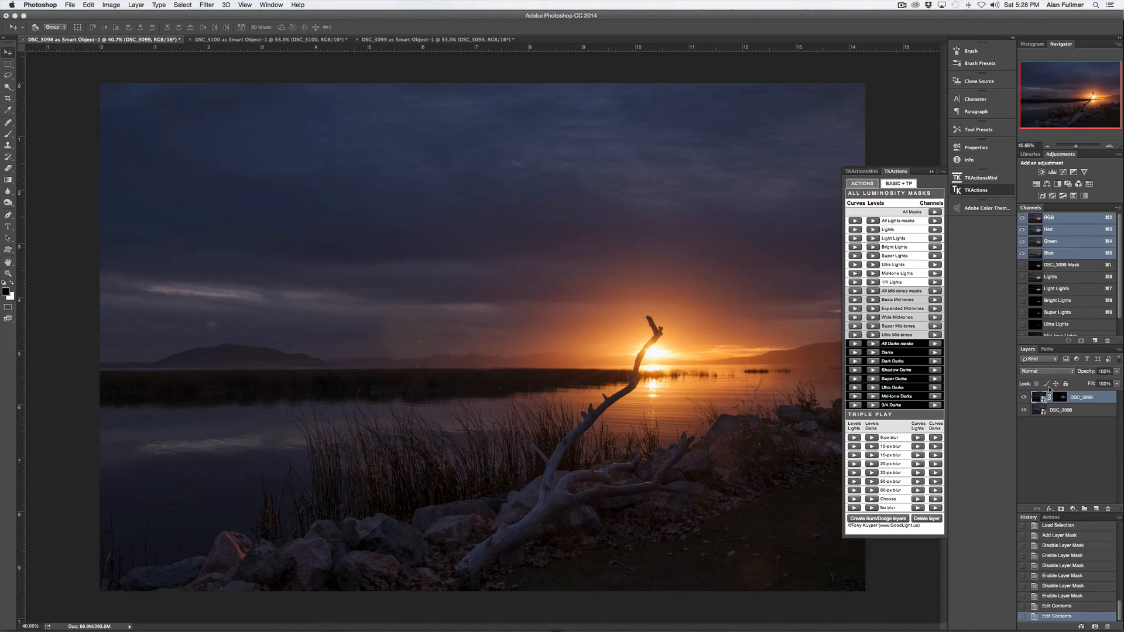
- Open the DSC_3098 smart object in Camera Raw and set Exposure to +0.40
{"action": "left_click", "coordinate": [1036, 411]}
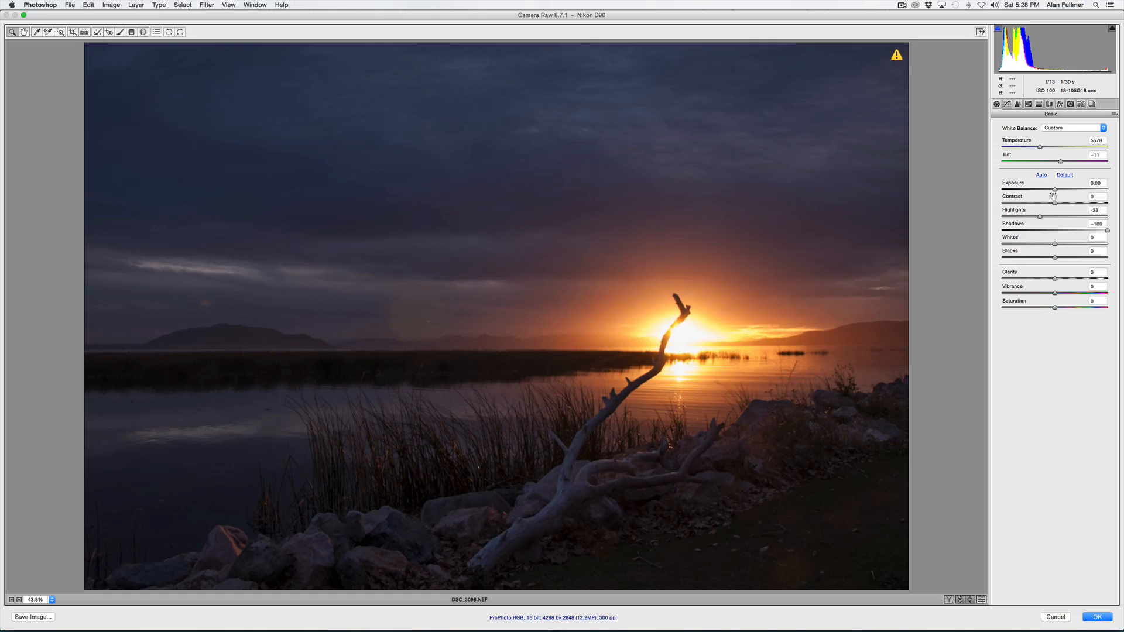
{"action": "left_click_drag", "start_coordinate": [1054, 190], "coordinate": [1060, 192]}
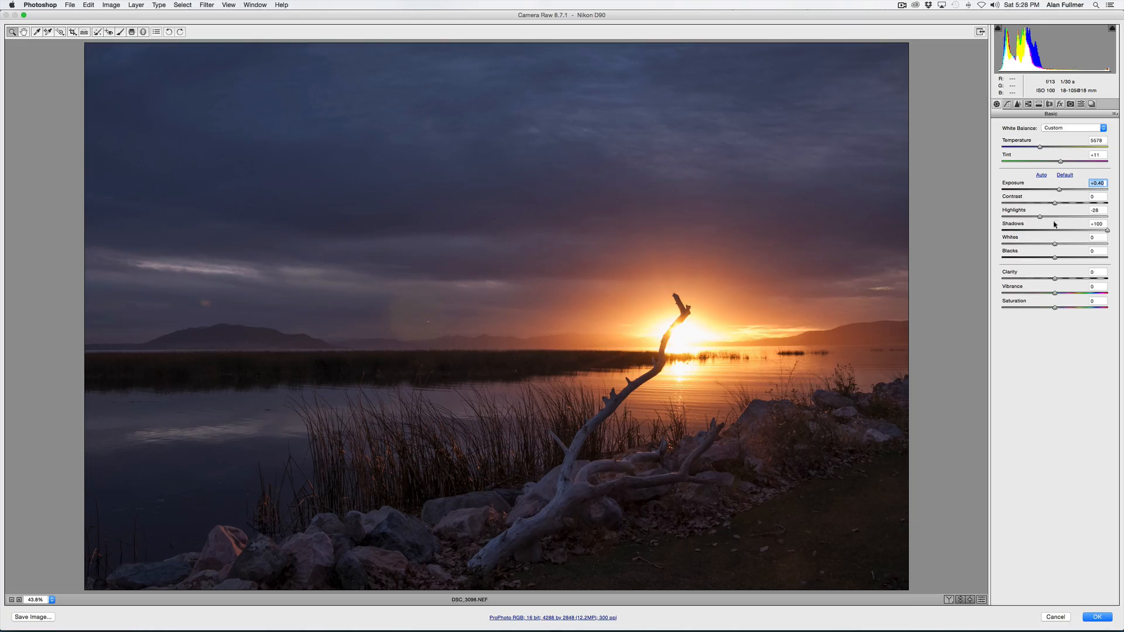
{"action": "left_click", "coordinate": [1097, 617]}
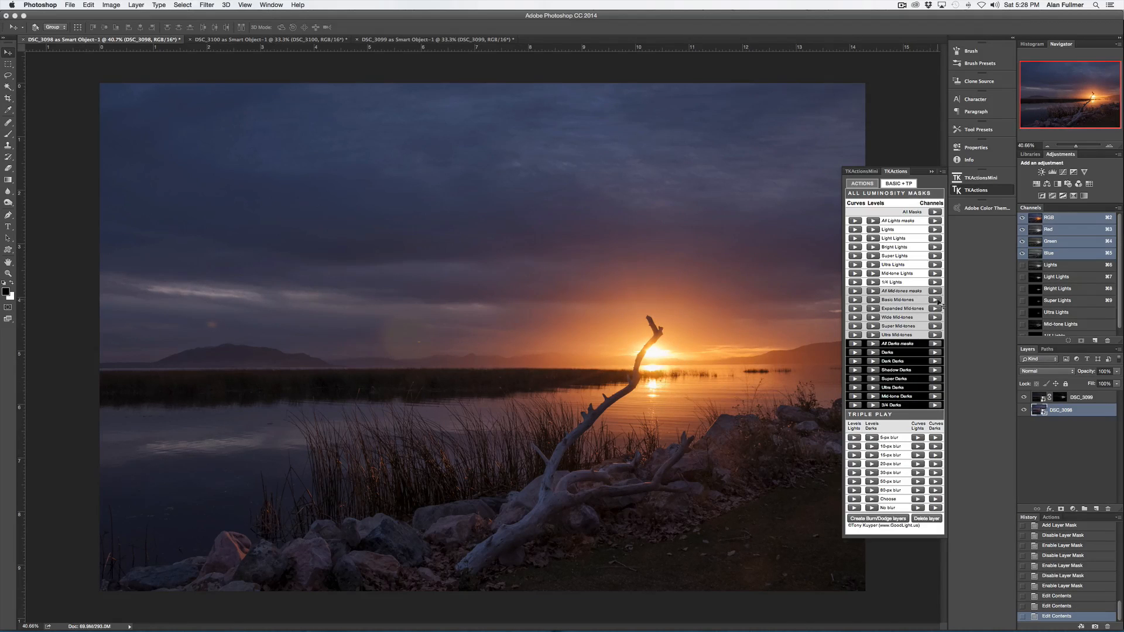
- Zoom in to inspect the blended sunset around the sun and driftwood
{"action": "left_click_drag", "start_coordinate": [1077, 149], "coordinate": [1082, 147]}
{"action": "left_click_drag", "start_coordinate": [1075, 109], "coordinate": [1093, 93]}
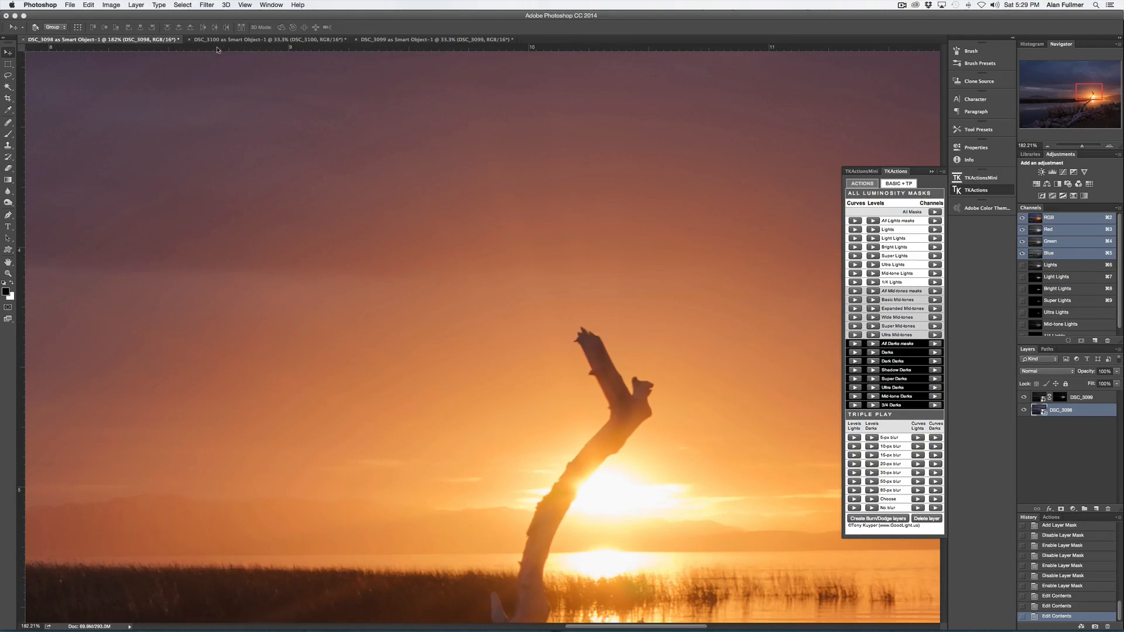
{"action": "left_click", "coordinate": [208, 5]}
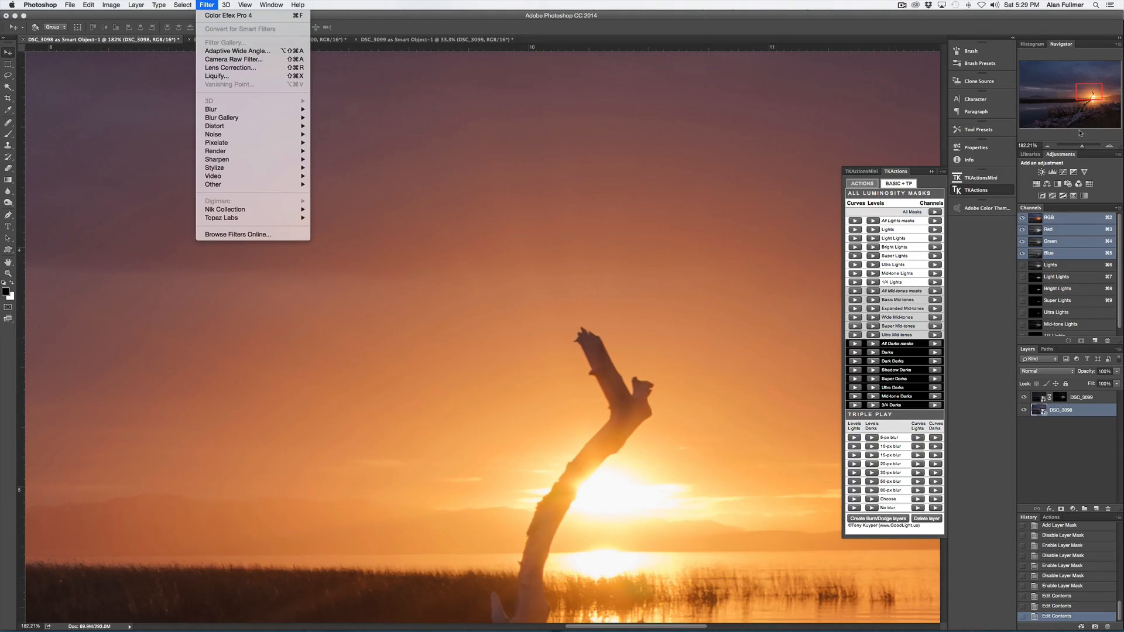
{"action": "left_click", "coordinate": [1082, 148]}
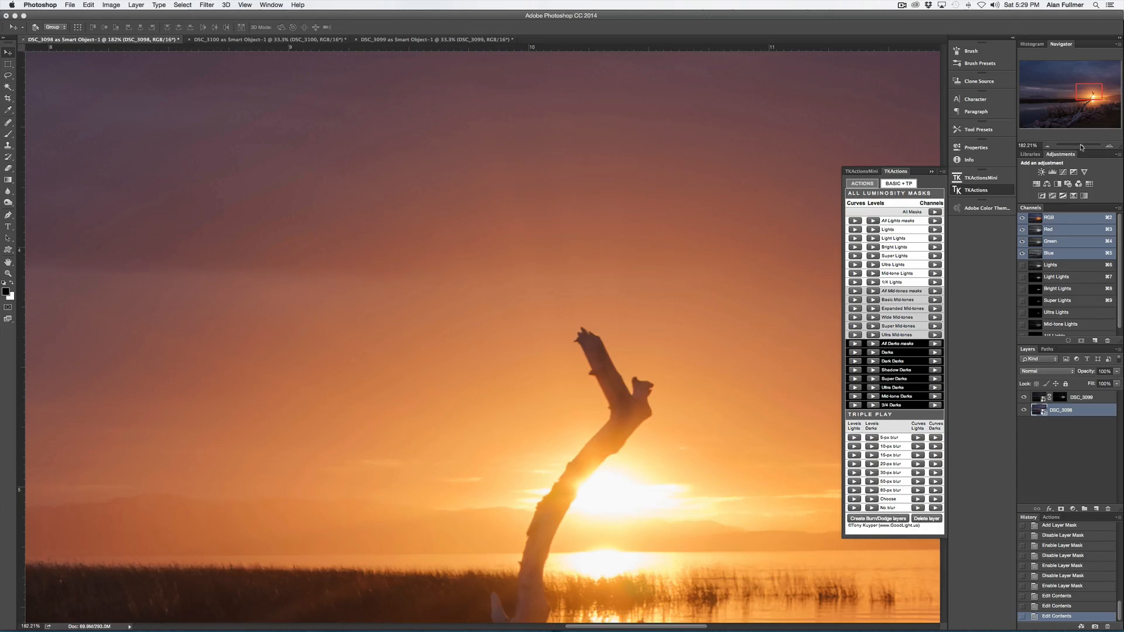
{"action": "left_click_drag", "start_coordinate": [1081, 148], "coordinate": [1075, 146]}
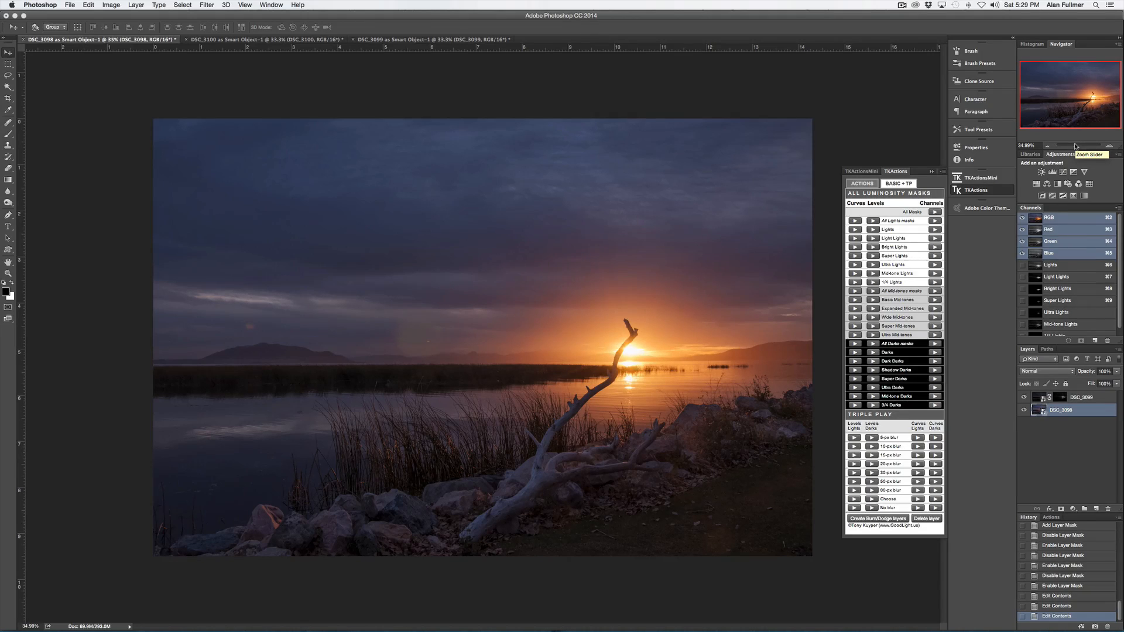
- Select both layers and convert them into a single smart object
{"action": "left_click", "coordinate": [932, 172]}
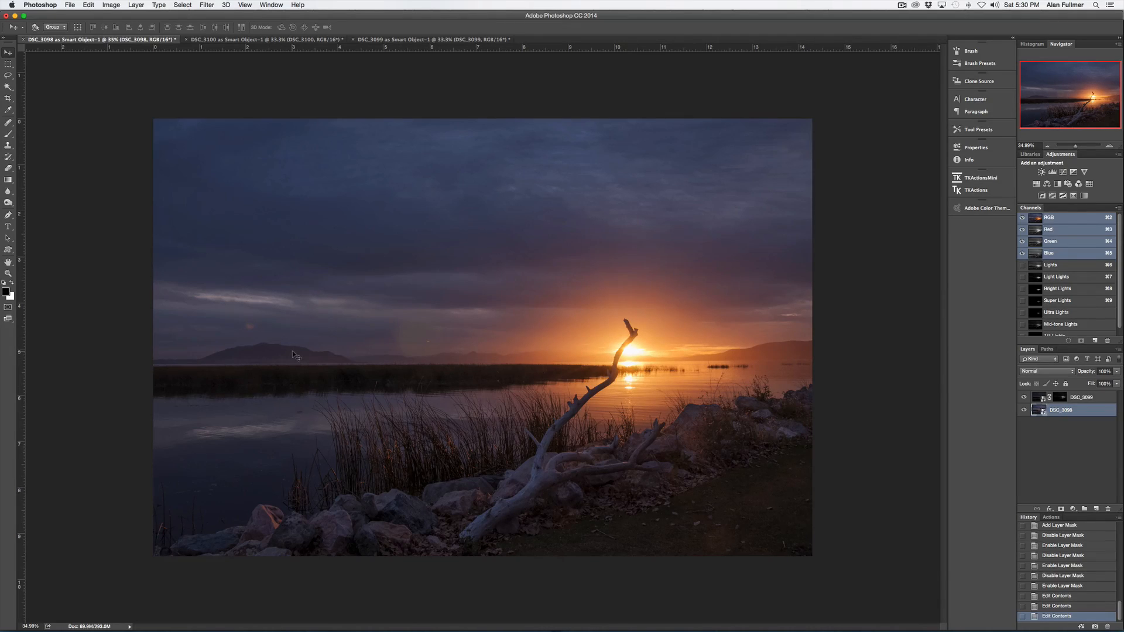
{"action": "left_click", "coordinate": [1080, 398], "text": "shift"}
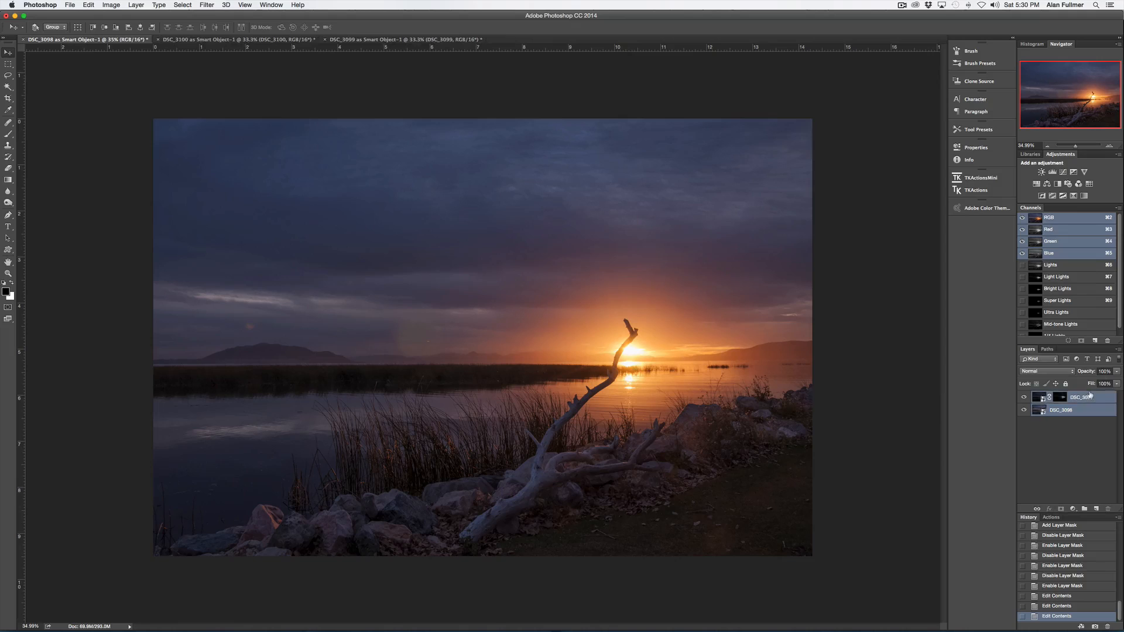
{"action": "left_click", "coordinate": [1118, 349]}
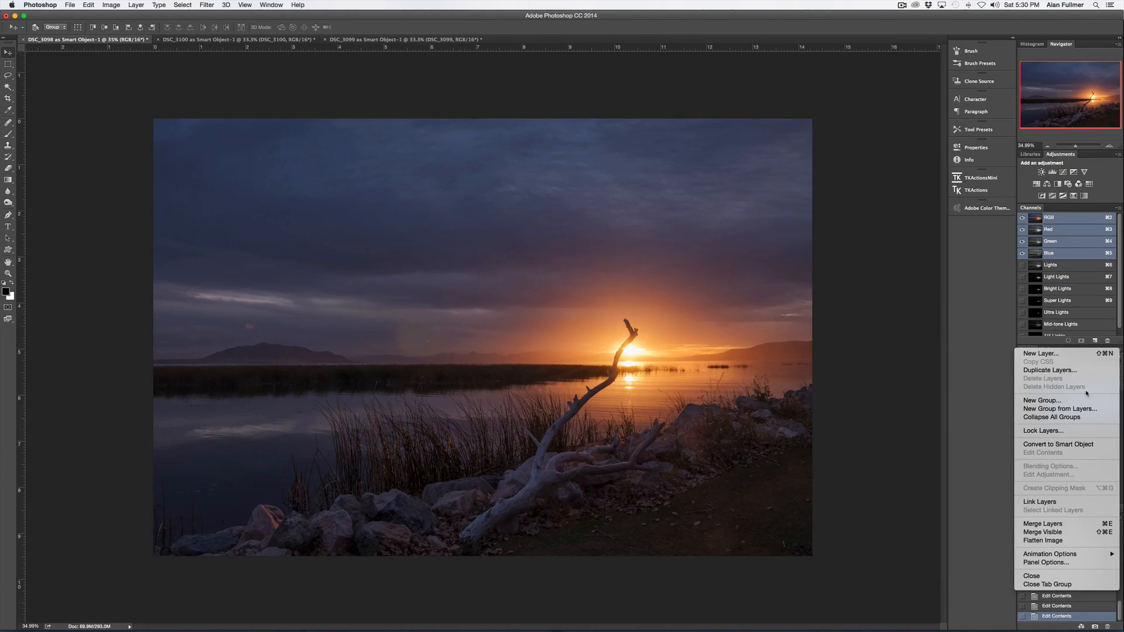
{"action": "left_click", "coordinate": [1075, 444]}
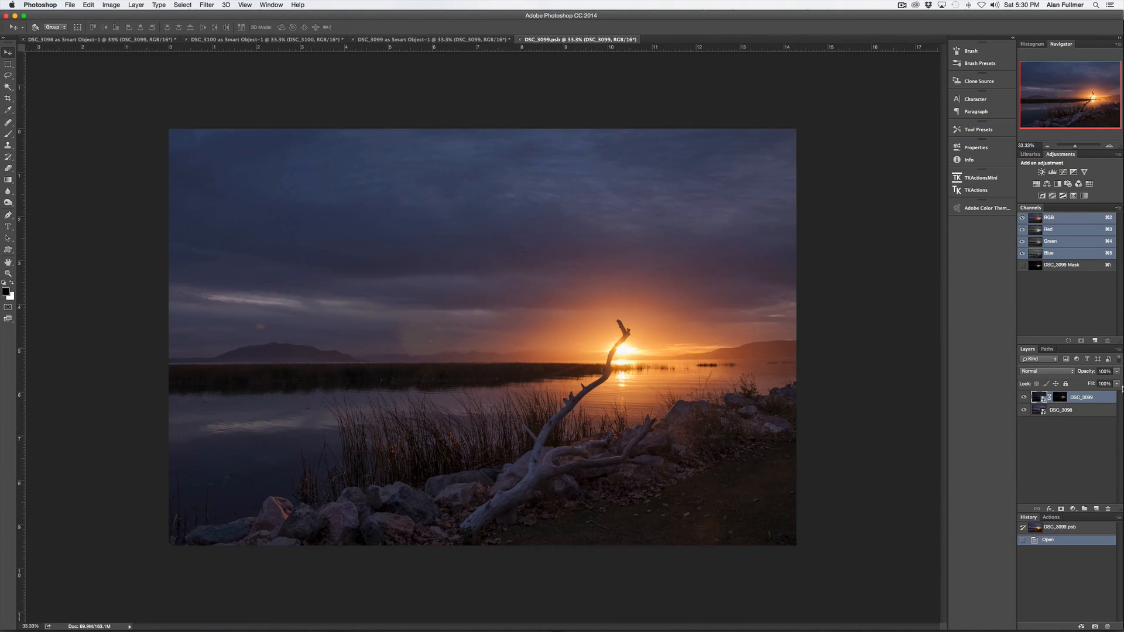
{"action": "left_click", "coordinate": [519, 39]}
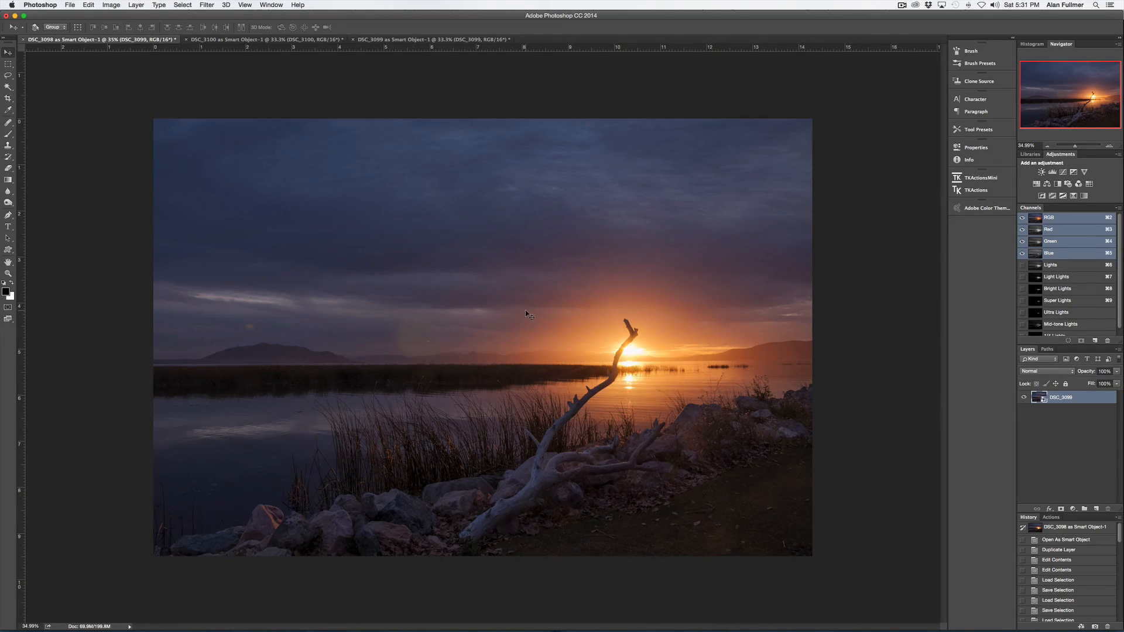
- Apply Color Efex Pro 4's Darken/Lighten Center to the merged smart object with Border Luminosity -100% and Center Luminosity 61%
{"action": "left_click", "coordinate": [208, 5]}
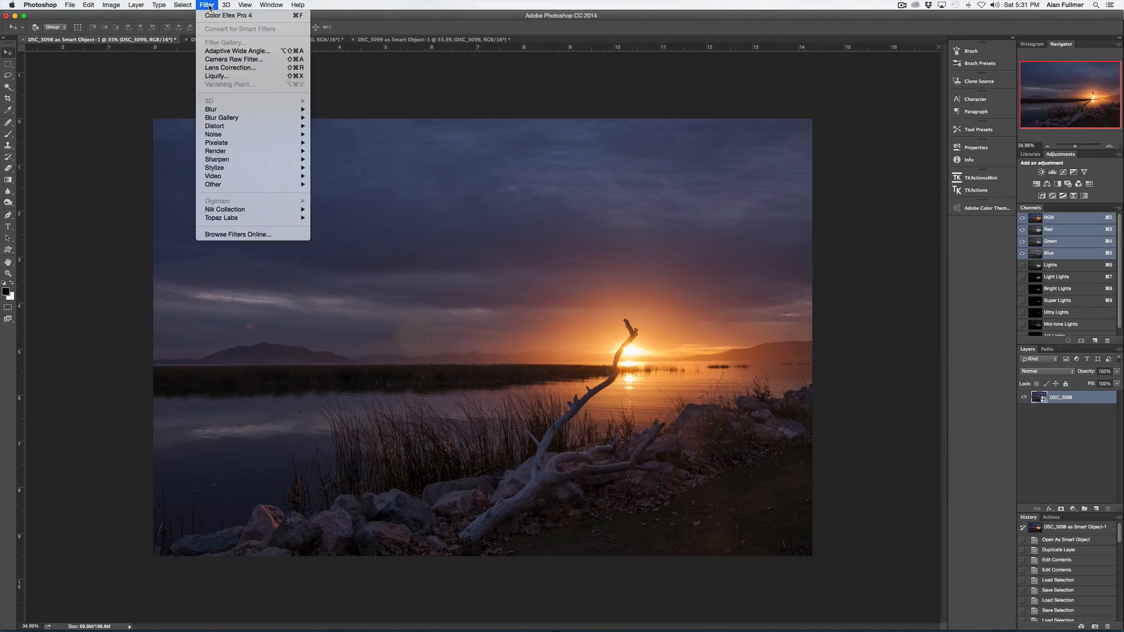
{"action": "mouse_move", "coordinate": [258, 209]}
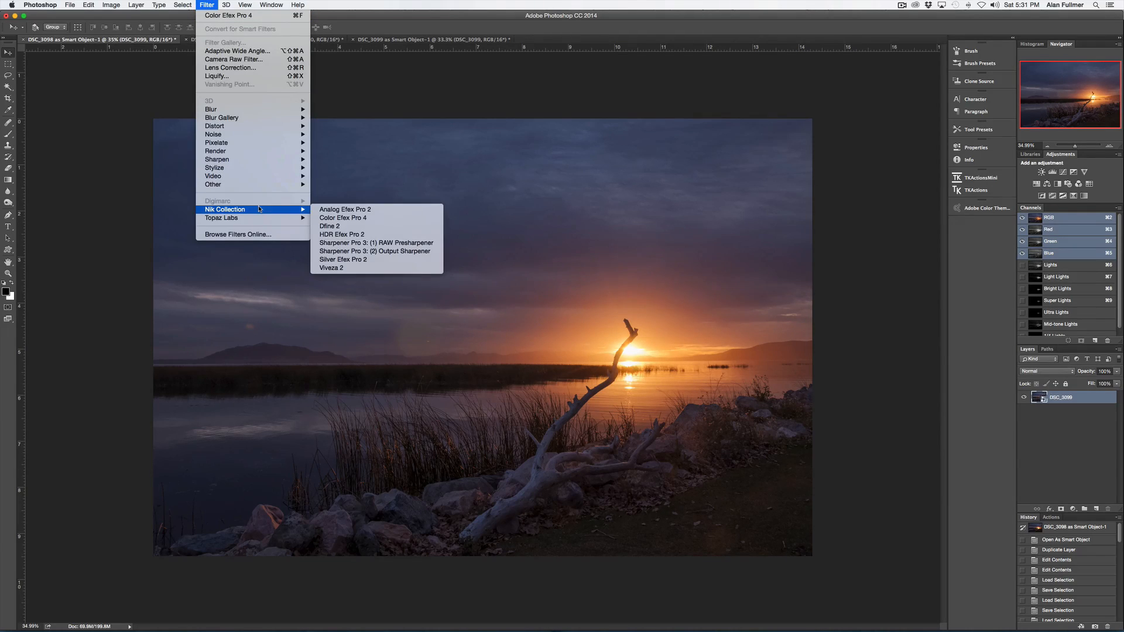
{"action": "left_click", "coordinate": [342, 217]}
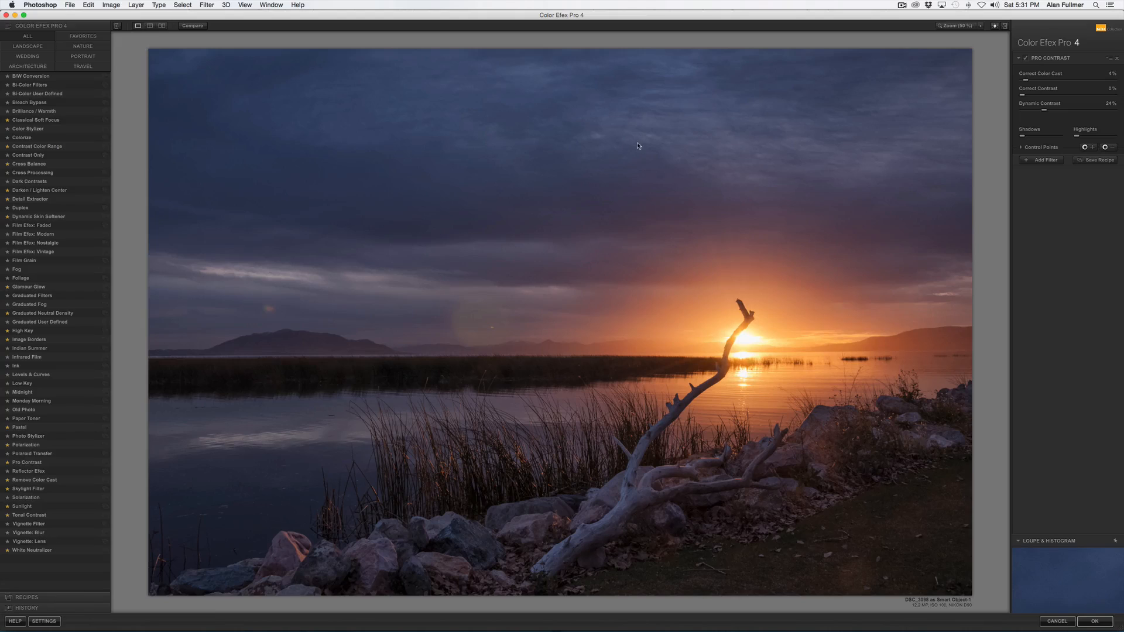
{"action": "left_click", "coordinate": [38, 192]}
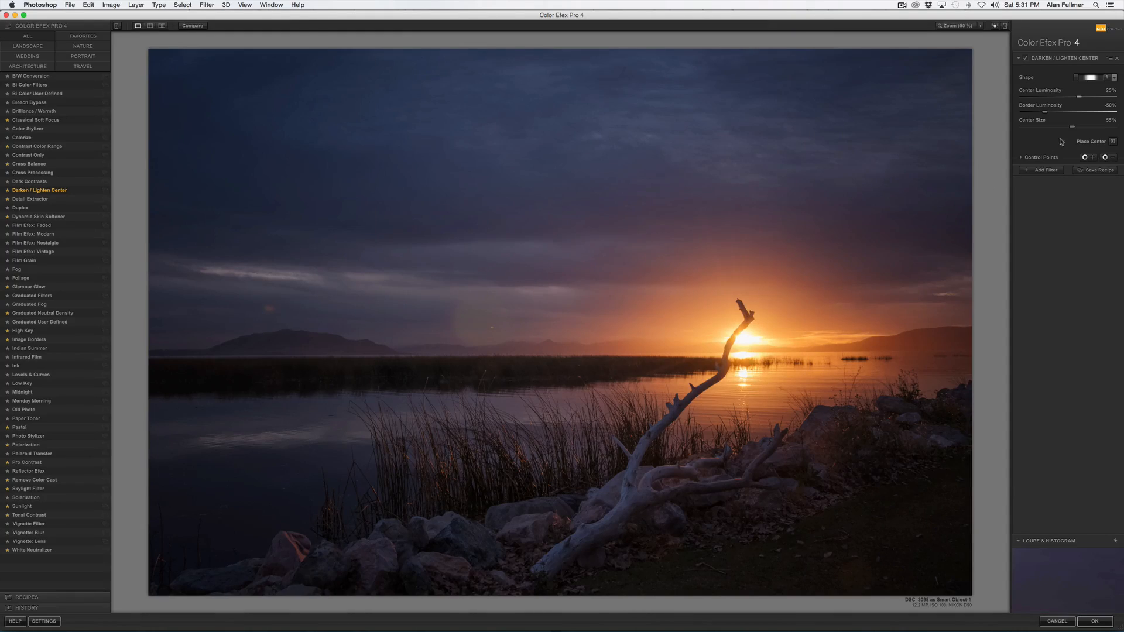
{"action": "left_click_drag", "start_coordinate": [1045, 111], "coordinate": [996, 111]}
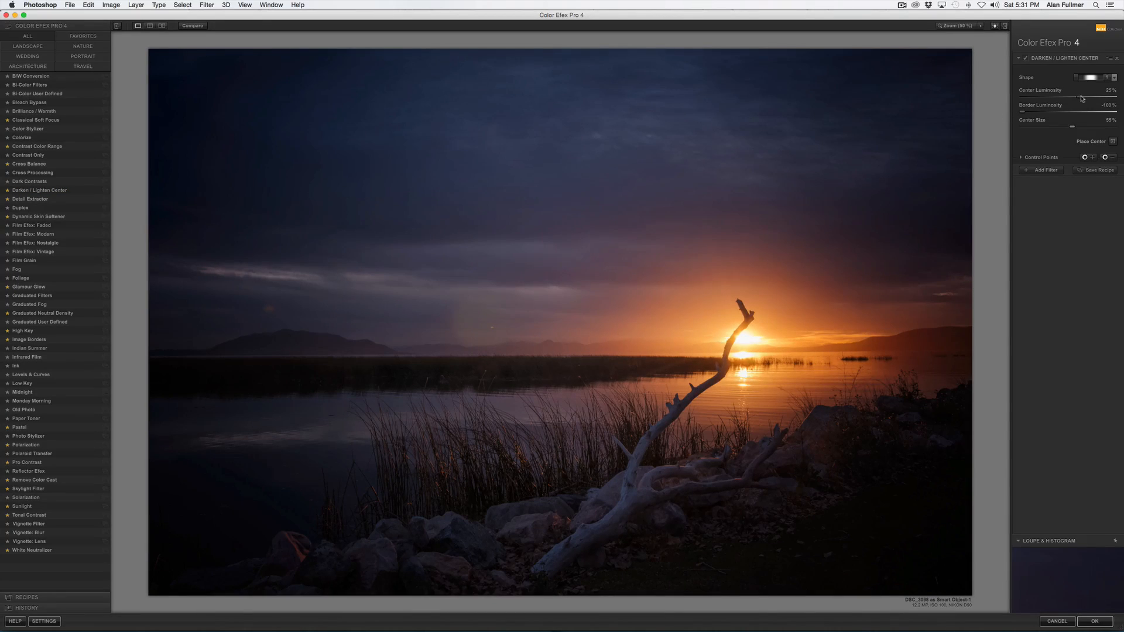
{"action": "left_click_drag", "start_coordinate": [1080, 97], "coordinate": [1098, 100]}
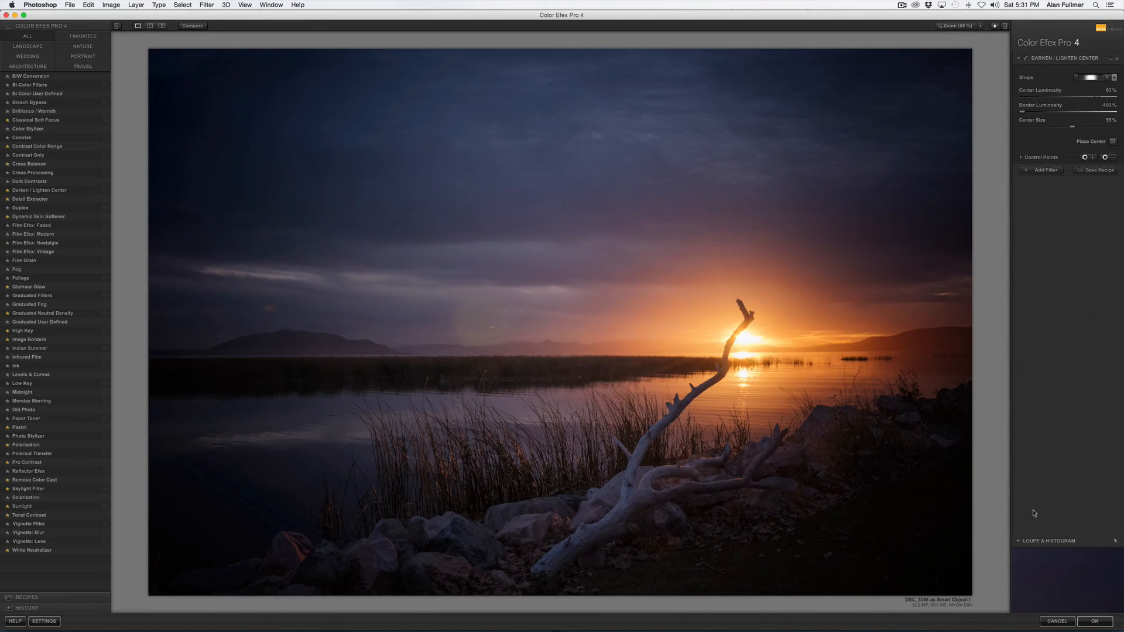
{"action": "left_click", "coordinate": [1099, 624]}
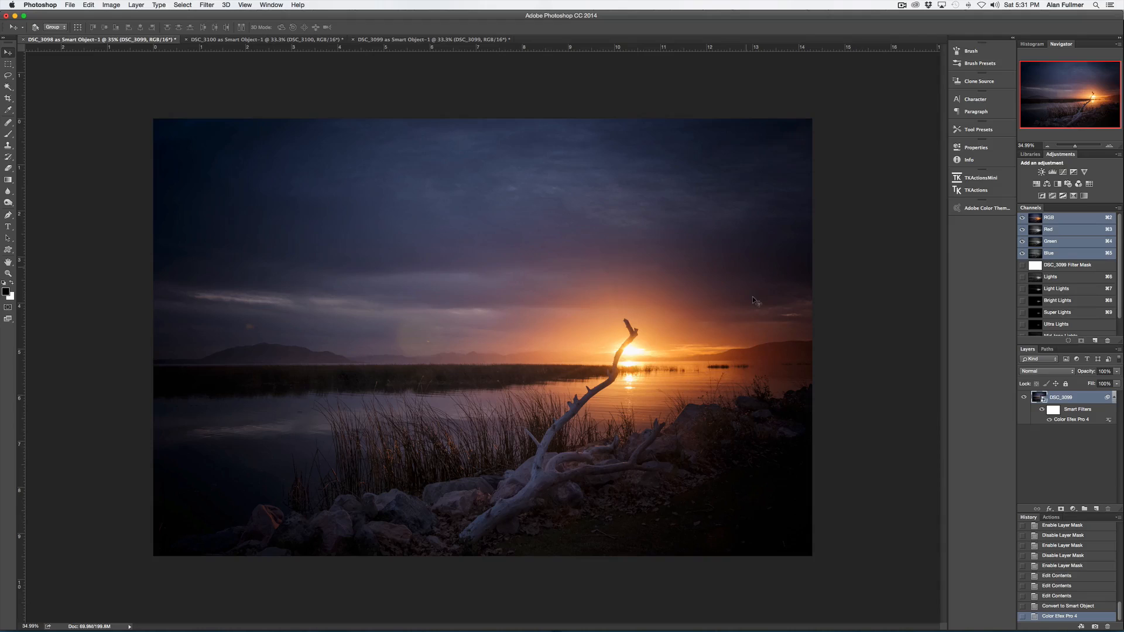
- Reopen the Color Efex Pro 4 smart filter and set Border Luminosity to -34%
{"action": "double_click", "coordinate": [1064, 420]}
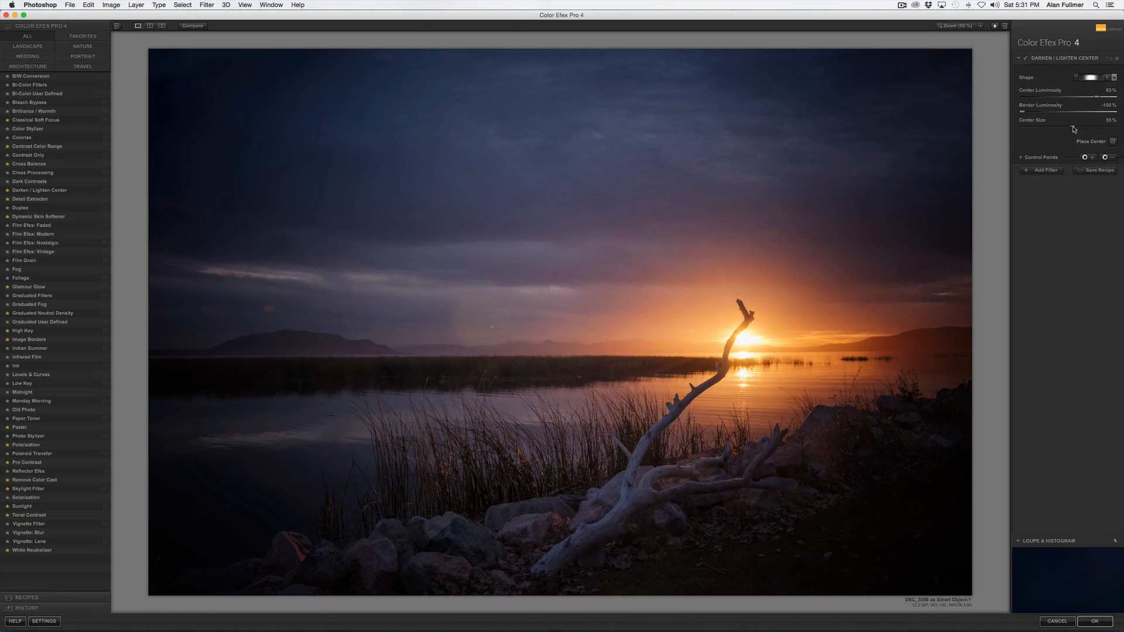
{"action": "left_click", "coordinate": [1066, 111]}
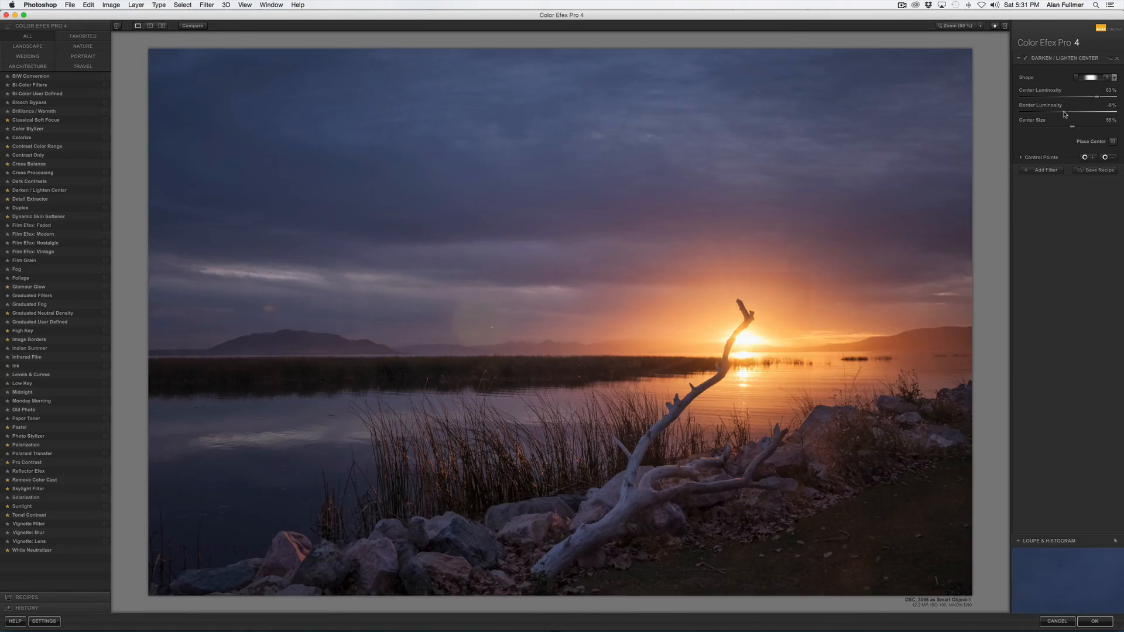
{"action": "left_click", "coordinate": [1050, 112]}
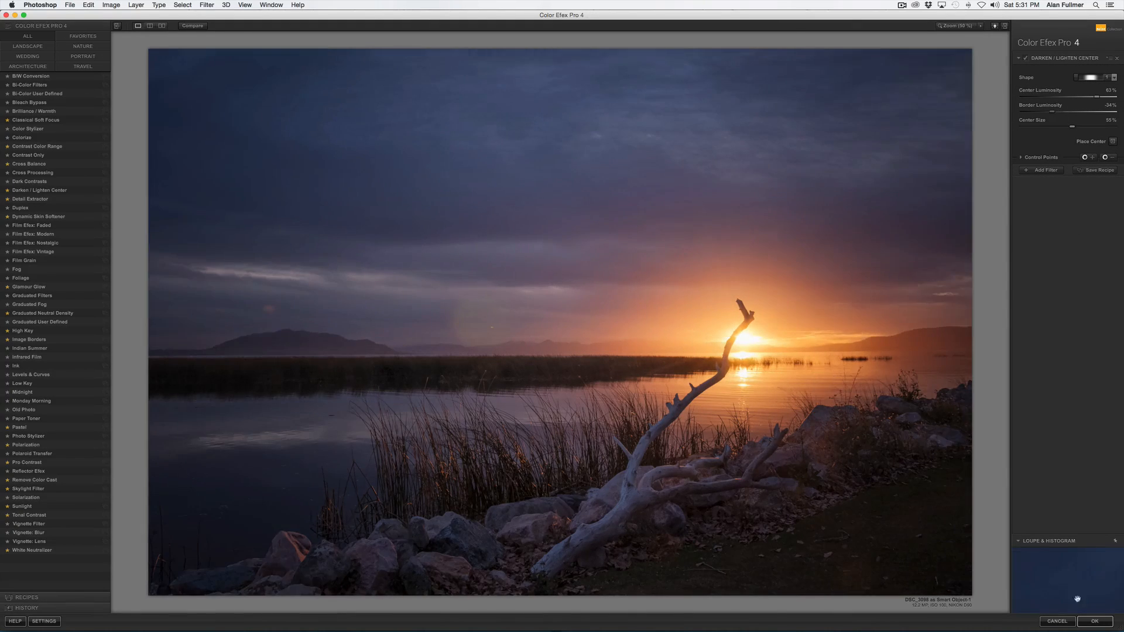
{"action": "left_click", "coordinate": [1092, 621]}
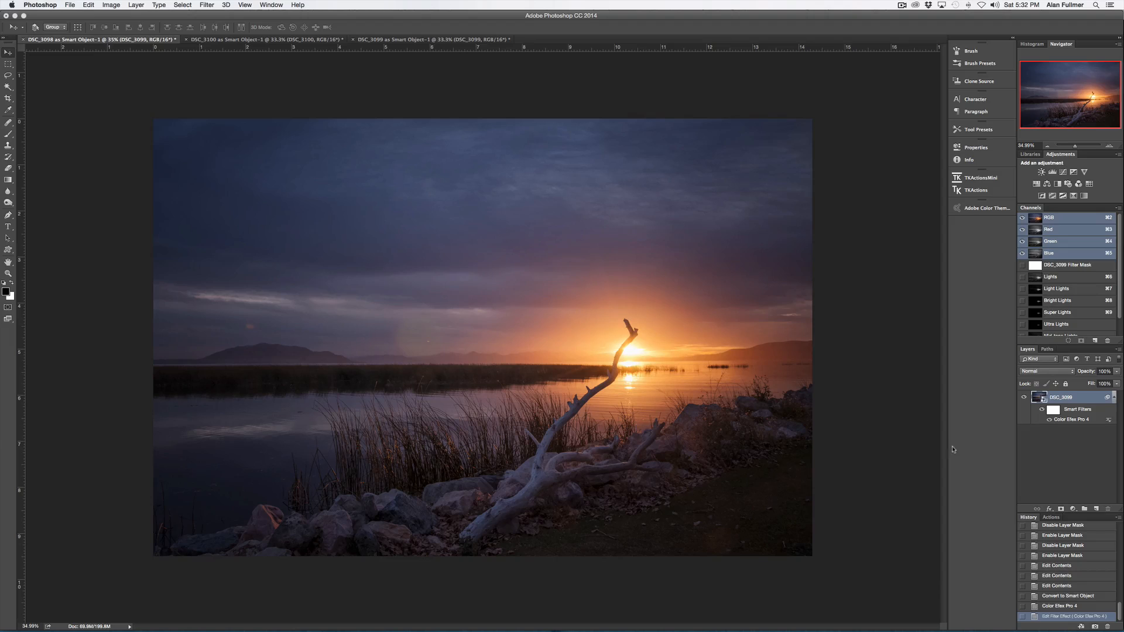
- Reopen Color Efex Pro 4, apply Pro Contrast with Dynamic Contrast 14%, and add Skylight Filter at 18% strength
{"action": "double_click", "coordinate": [1061, 420]}
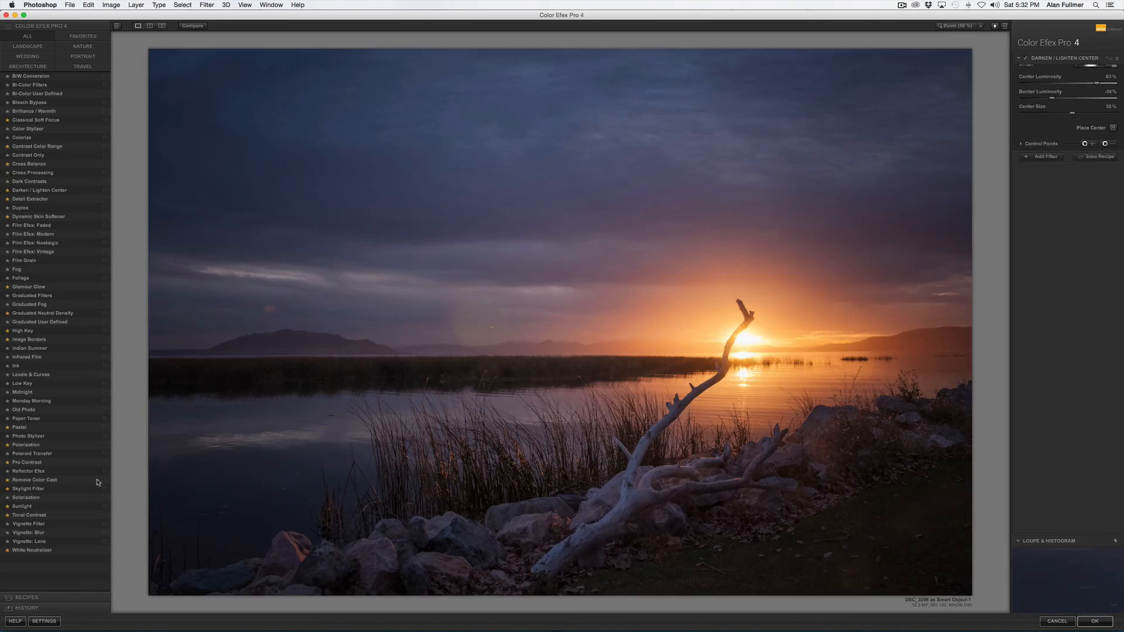
{"action": "left_click", "coordinate": [30, 463]}
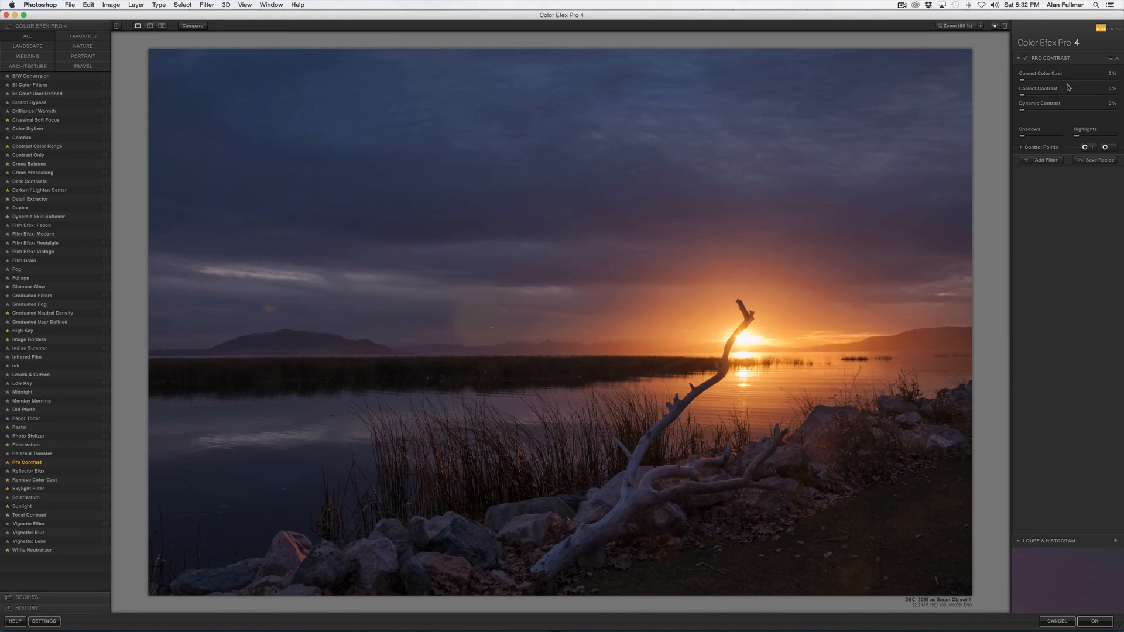
{"action": "mouse_move", "coordinate": [1022, 110]}
{"action": "left_mouse_down"}
{"action": "mouse_move", "coordinate": [1071, 114]}
{"action": "mouse_move", "coordinate": [1040, 113]}
{"action": "left_mouse_up"}
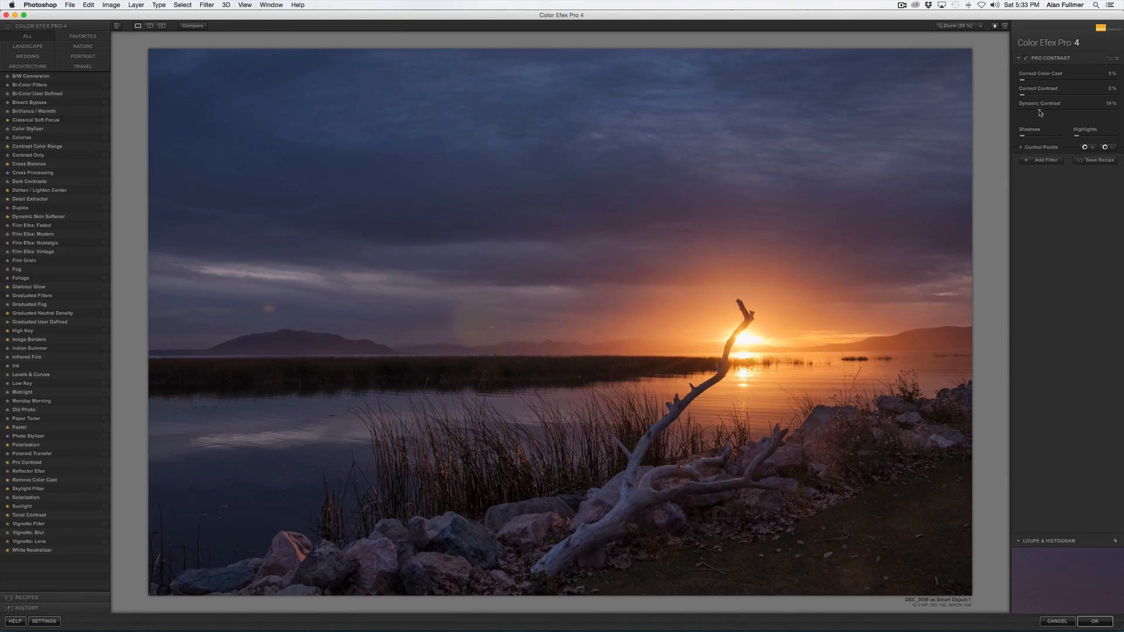
{"action": "left_click_drag", "start_coordinate": [1040, 112], "coordinate": [1027, 83]}
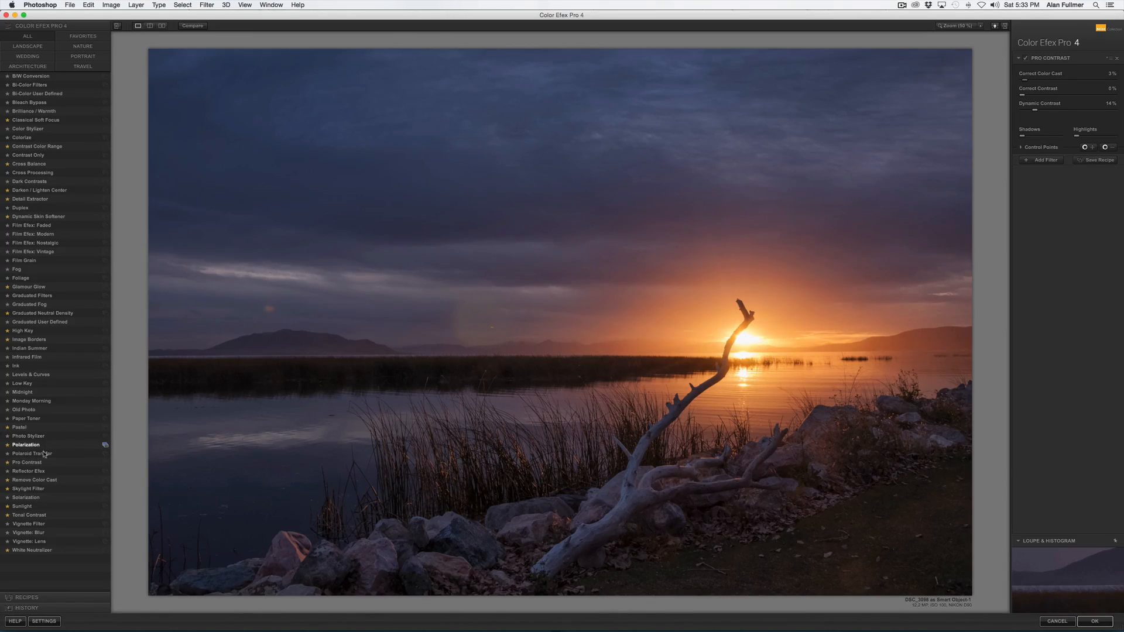
{"action": "left_click", "coordinate": [31, 489]}
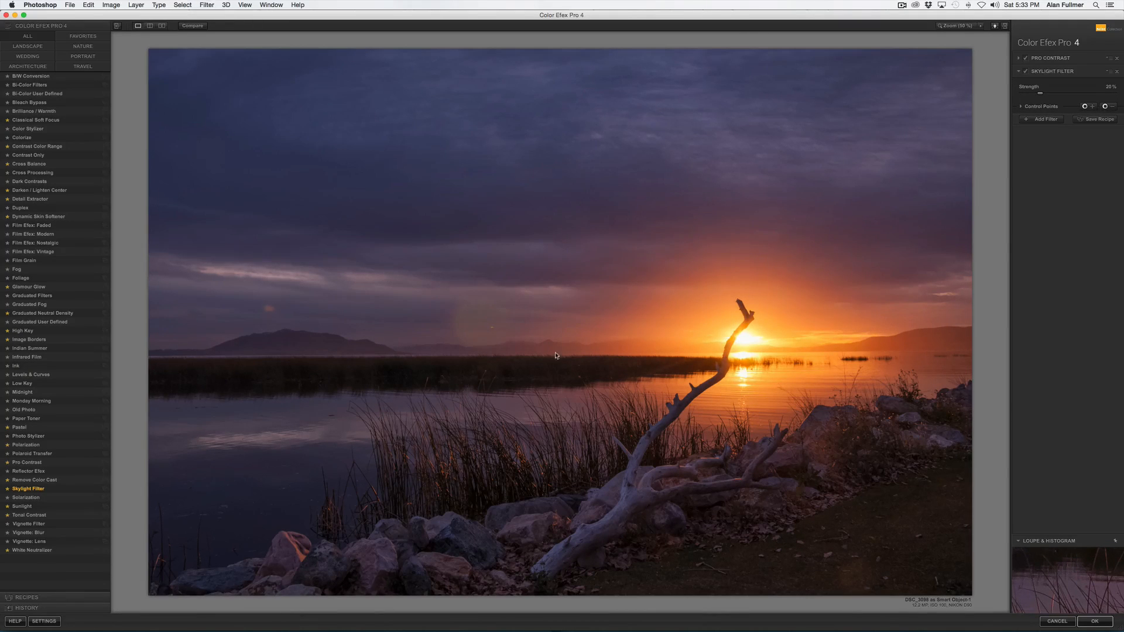
{"action": "left_click_drag", "start_coordinate": [1040, 94], "coordinate": [1030, 96]}
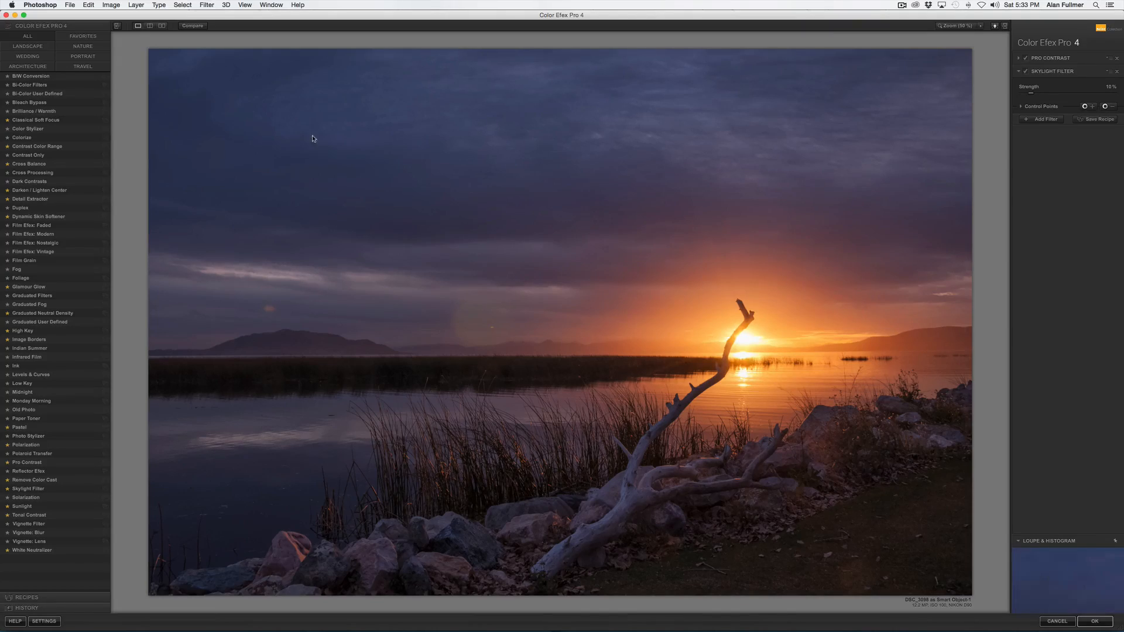
- Add a Darken/Lighten Center filter centred on the sun with Border Luminosity -4% and Center Luminosity 6%
{"action": "left_click", "coordinate": [46, 191]}
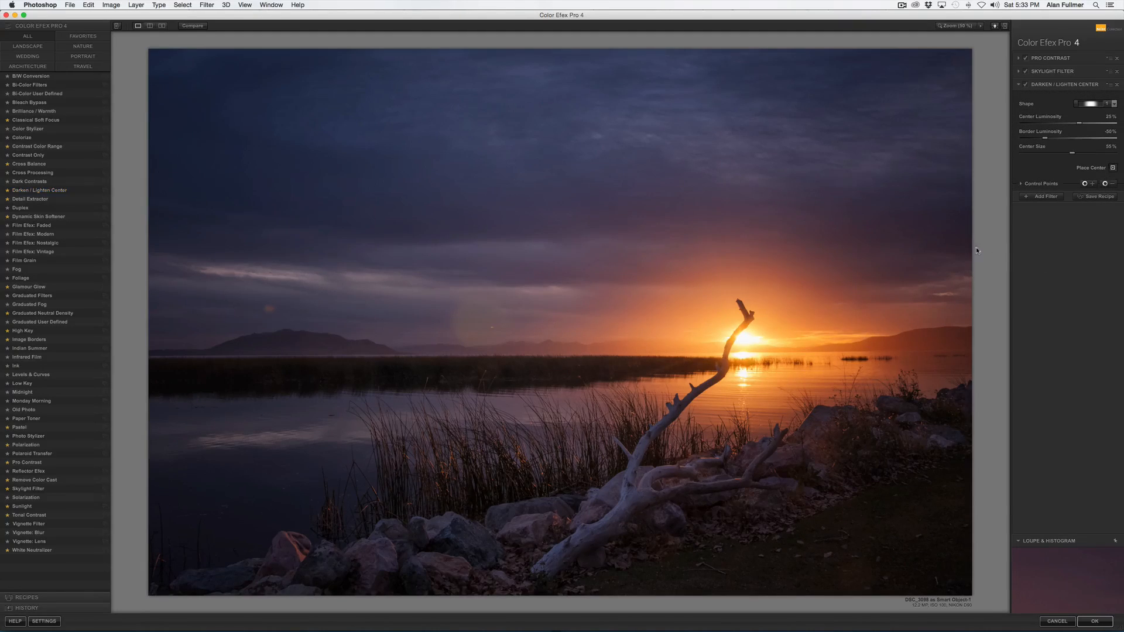
{"action": "left_click", "coordinate": [752, 347]}
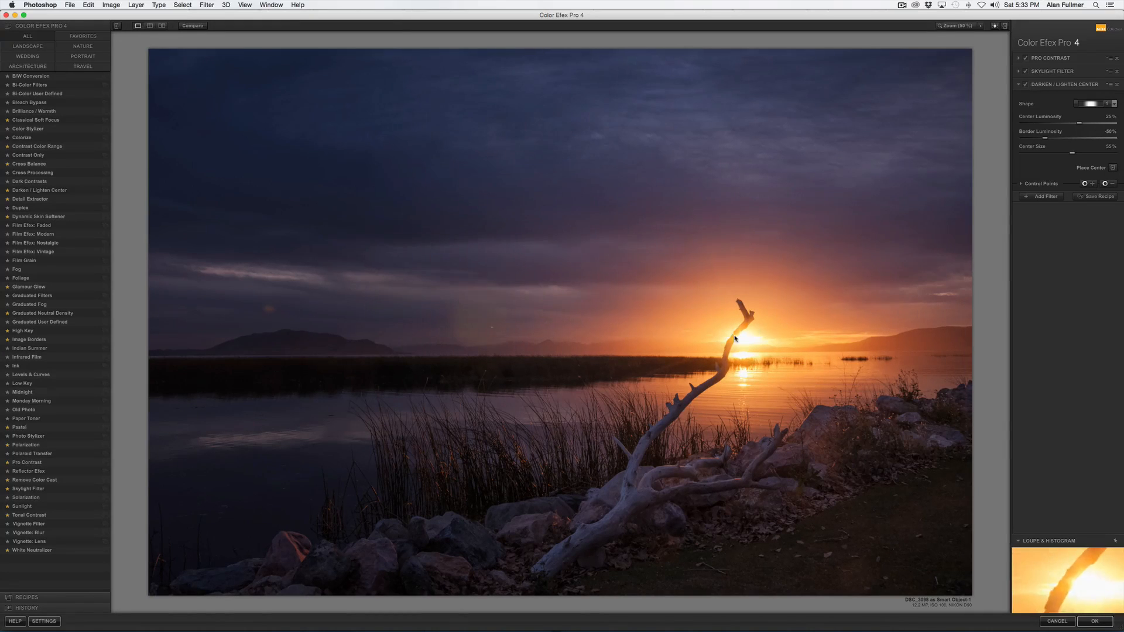
{"action": "left_click", "coordinate": [1065, 140]}
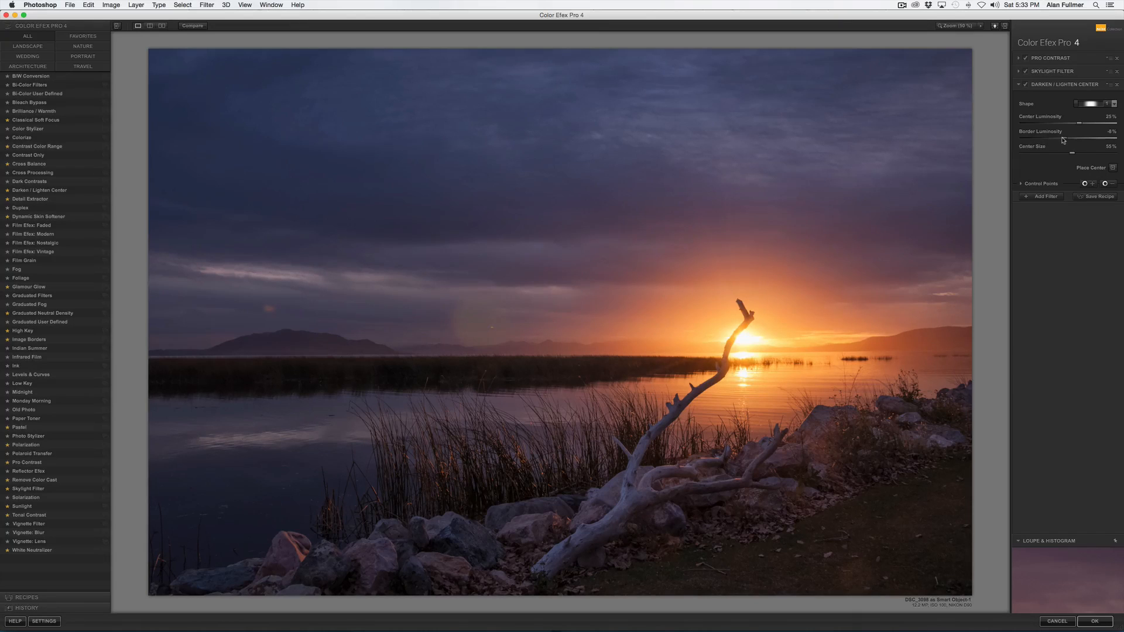
{"action": "left_click_drag", "start_coordinate": [1078, 124], "coordinate": [1071, 126]}
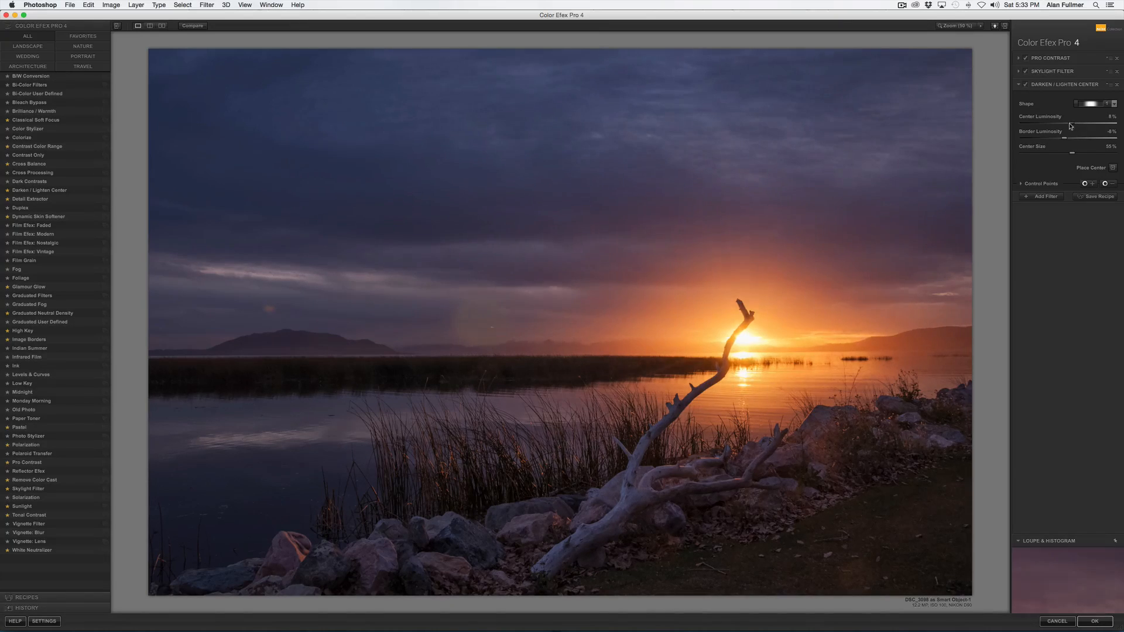
- Compare the filtered image with the original and apply the Color Efex Pro 4 filter stack
{"action": "left_click", "coordinate": [186, 26]}
{"action": "left_click", "coordinate": [187, 28]}
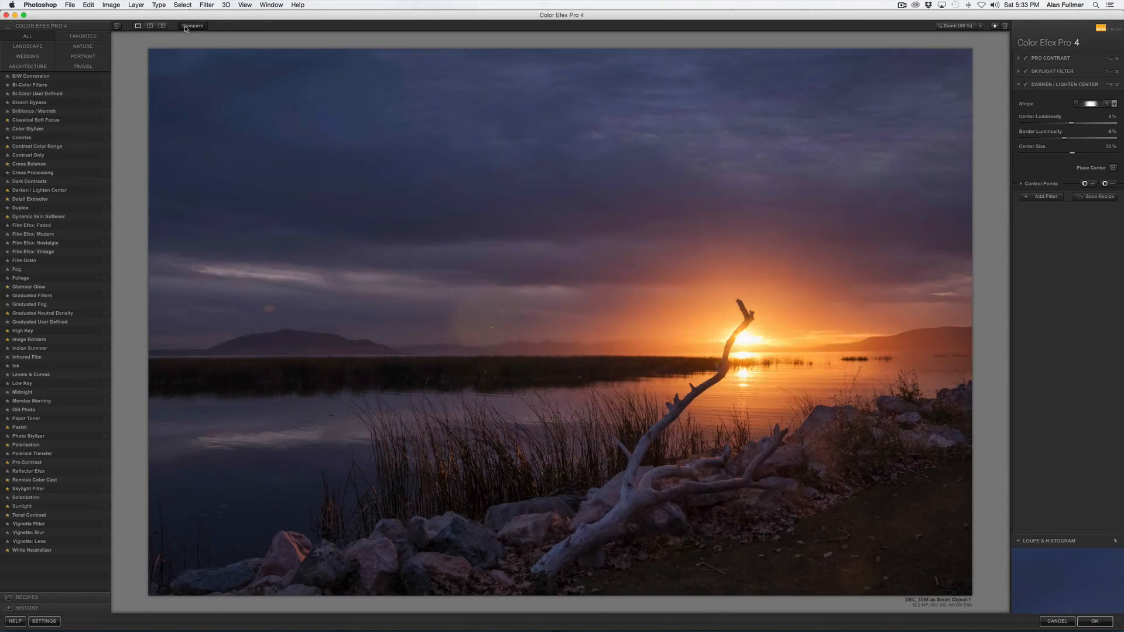
{"action": "left_click", "coordinate": [186, 28]}
{"action": "left_click", "coordinate": [186, 28]}
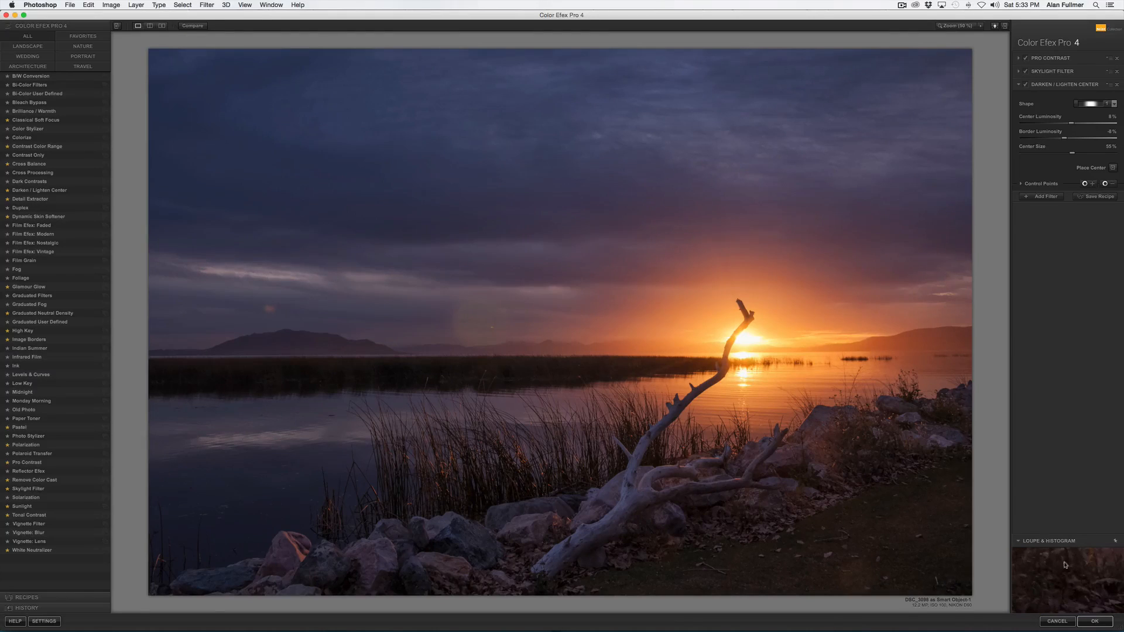
{"action": "left_click", "coordinate": [1092, 622]}
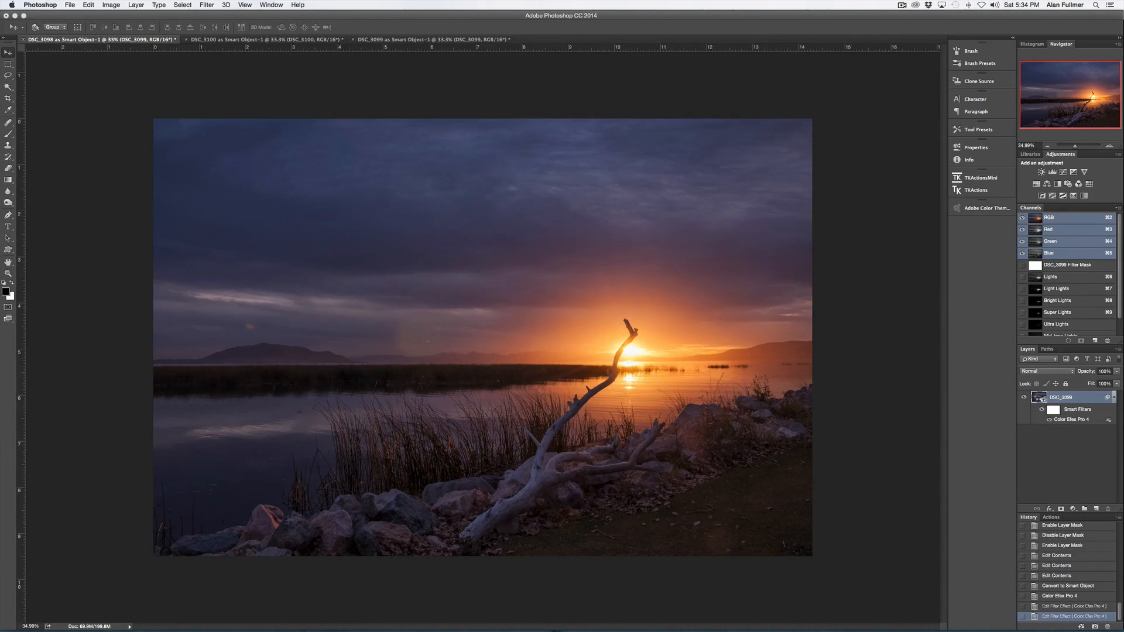
- Open the smart object's contents, add a Levels adjustment layer with midtones at 1.44, then save and close it
{"action": "double_click", "coordinate": [1039, 398]}
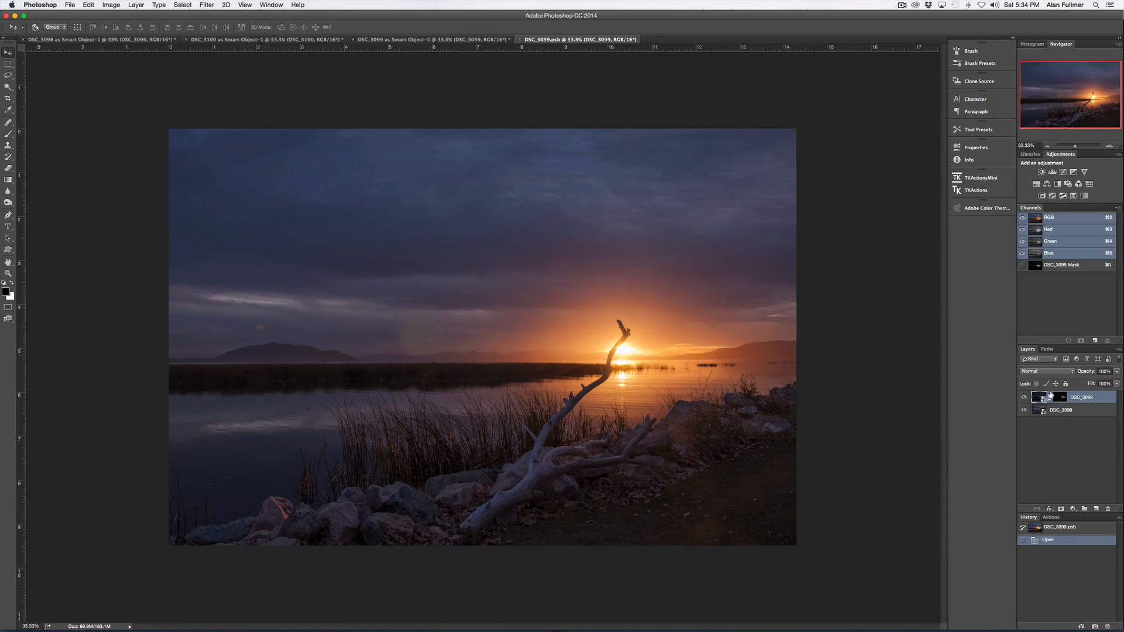
{"action": "left_click", "coordinate": [1073, 508]}
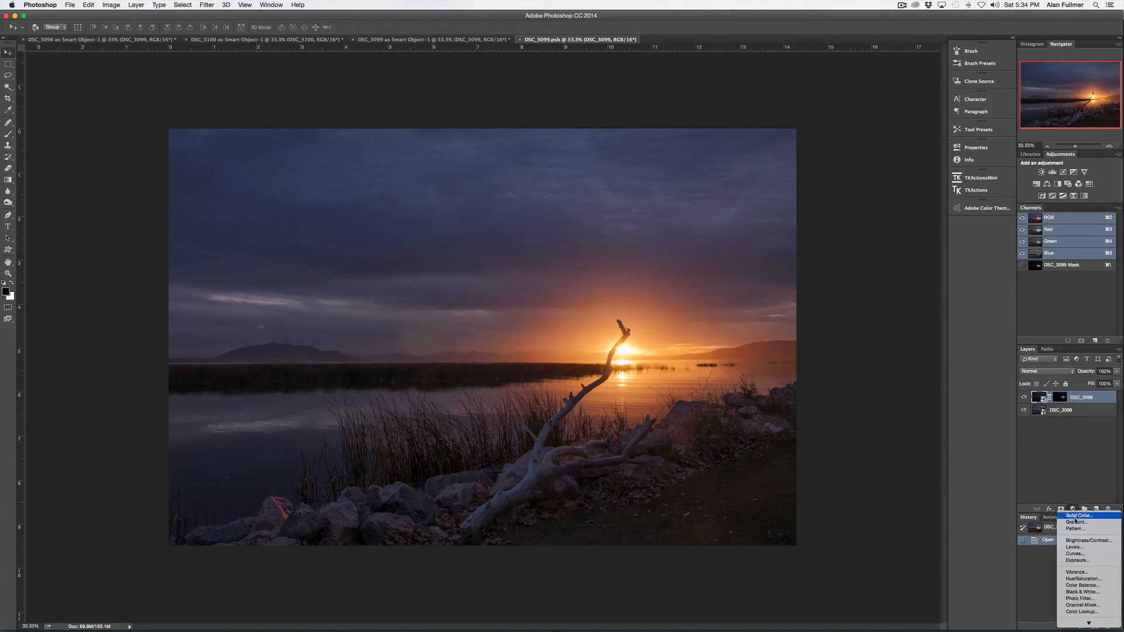
{"action": "left_click", "coordinate": [1082, 548]}
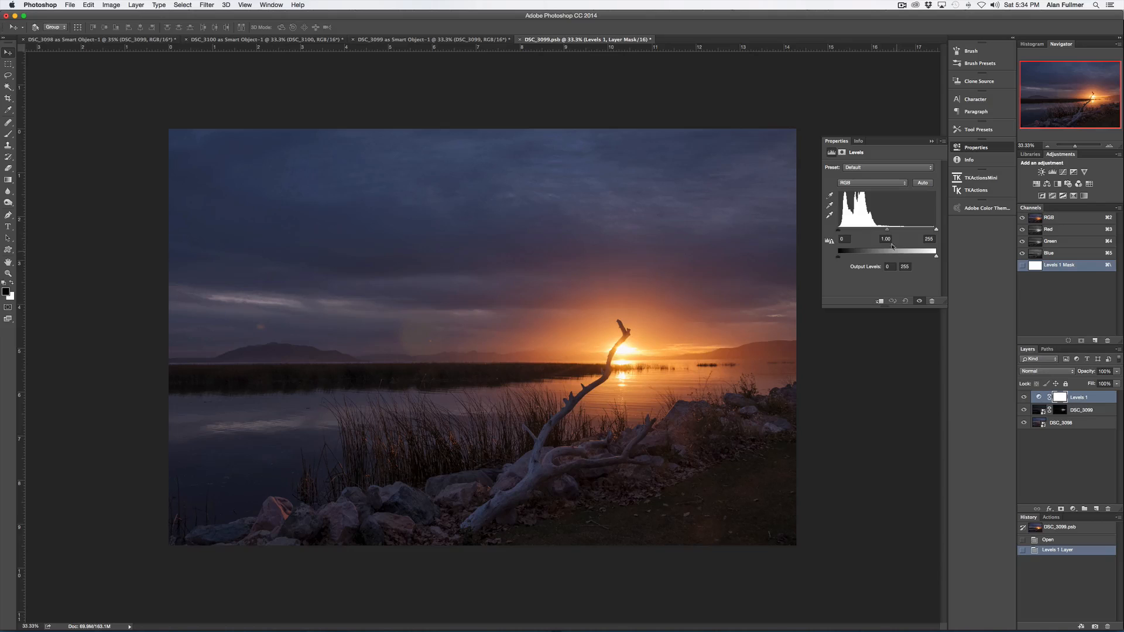
{"action": "left_click_drag", "start_coordinate": [887, 230], "coordinate": [875, 231]}
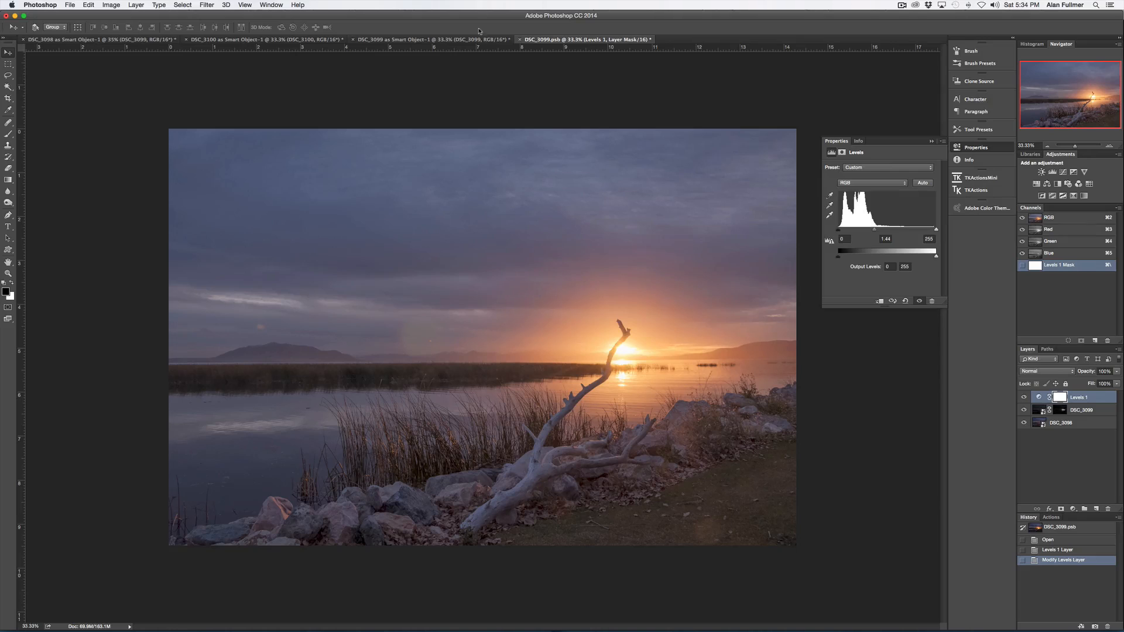
{"action": "left_click", "coordinate": [519, 39]}
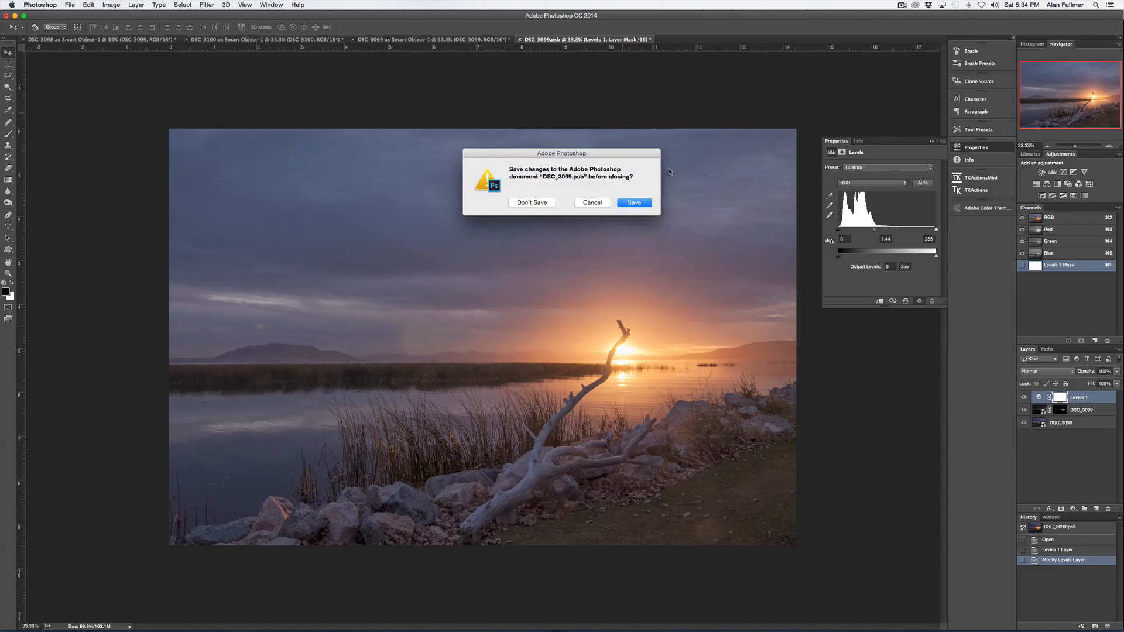
{"action": "left_click", "coordinate": [636, 204]}
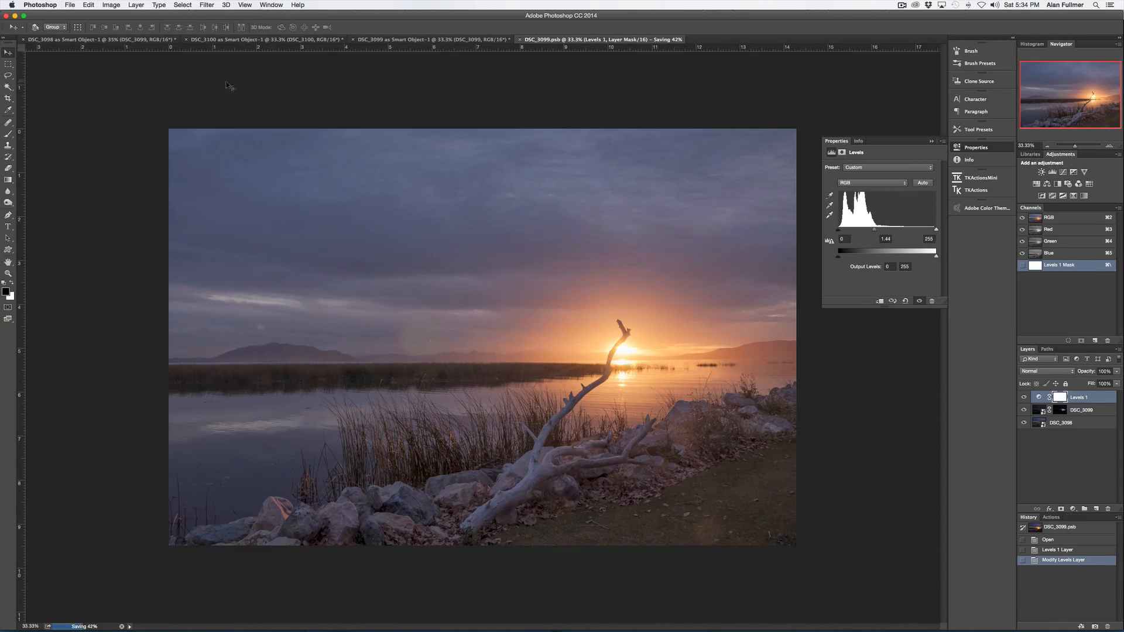
- Revert the merged document to before the smart object update and add a Levels adjustment layer with midtones at 1.16
{"action": "left_click", "coordinate": [124, 41]}
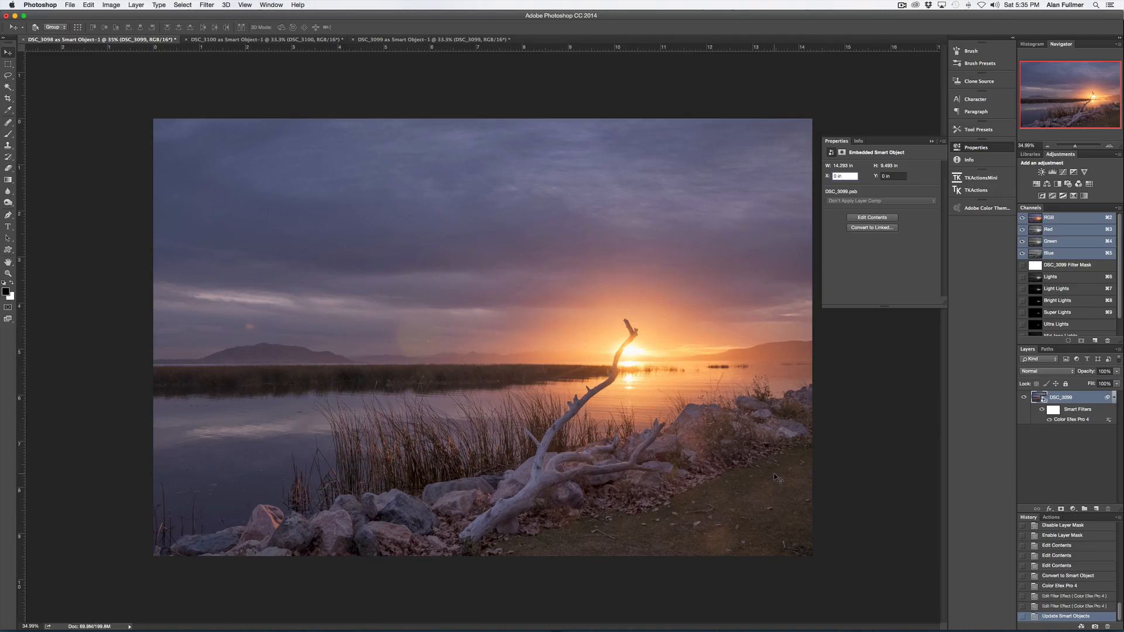
{"action": "left_click", "coordinate": [1052, 607]}
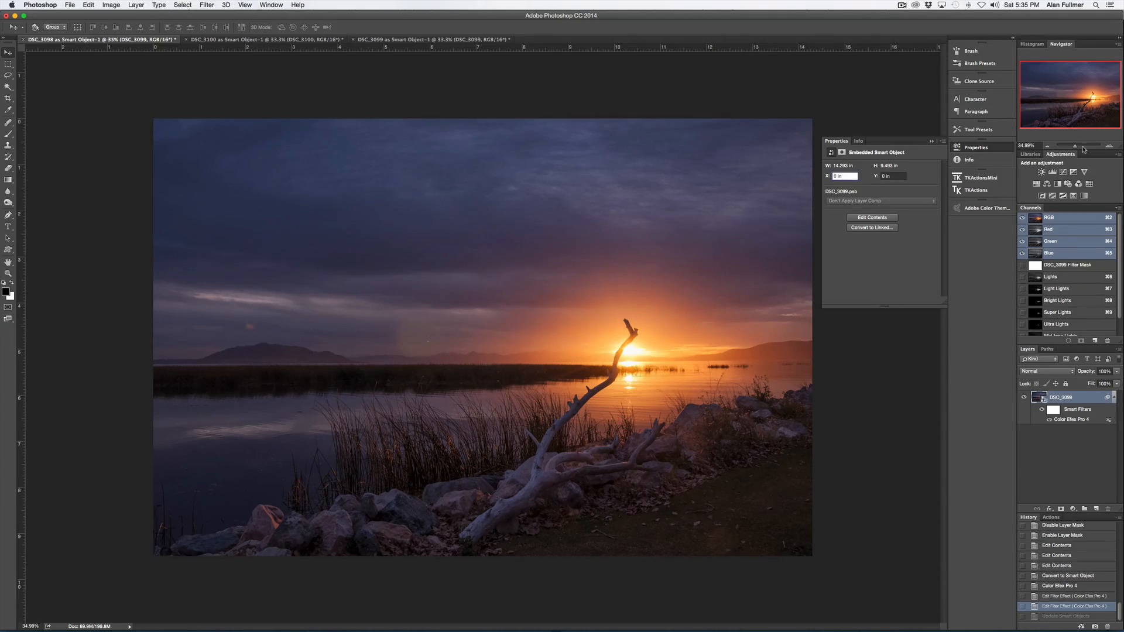
{"action": "left_click_drag", "start_coordinate": [1075, 146], "coordinate": [1079, 147]}
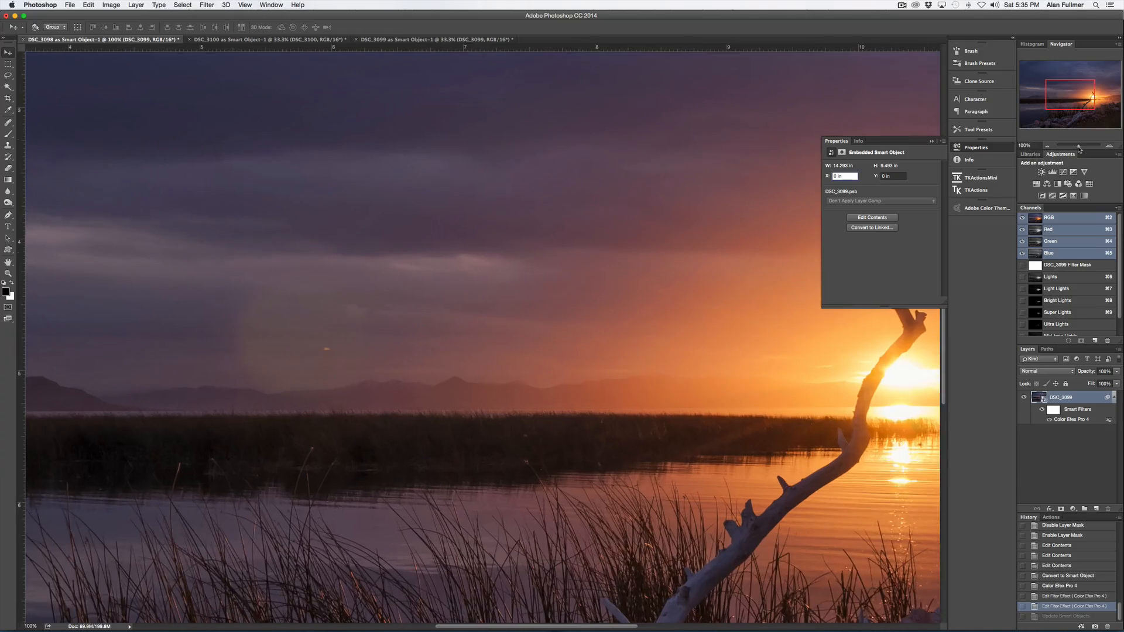
{"action": "left_click_drag", "start_coordinate": [1071, 106], "coordinate": [1053, 109]}
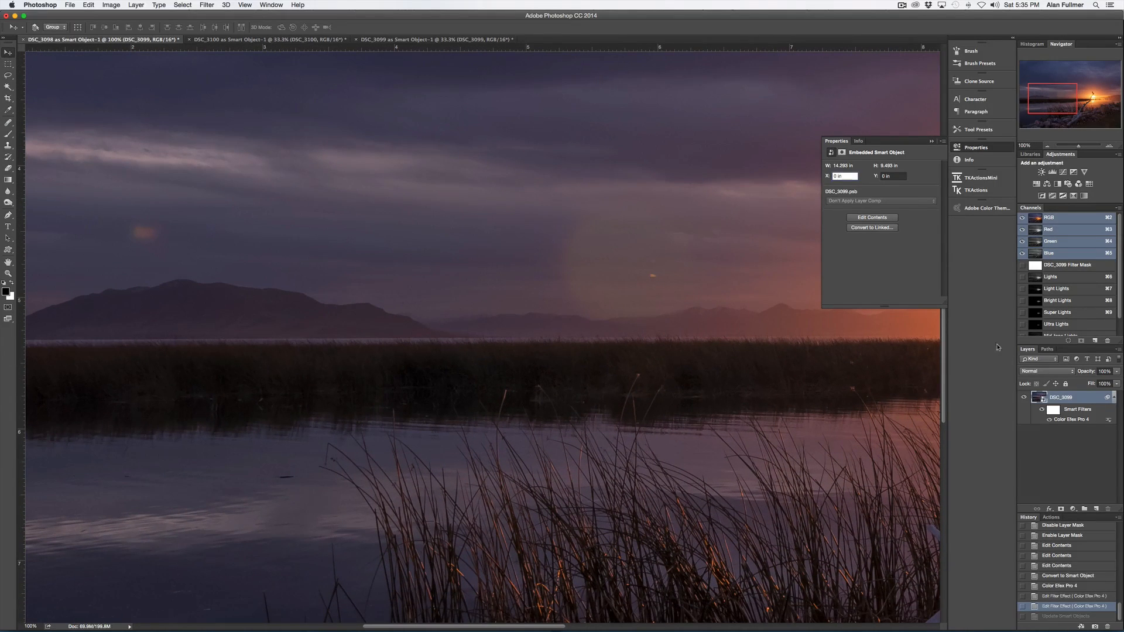
{"action": "left_click", "coordinate": [1073, 508]}
{"action": "left_click", "coordinate": [1073, 546]}
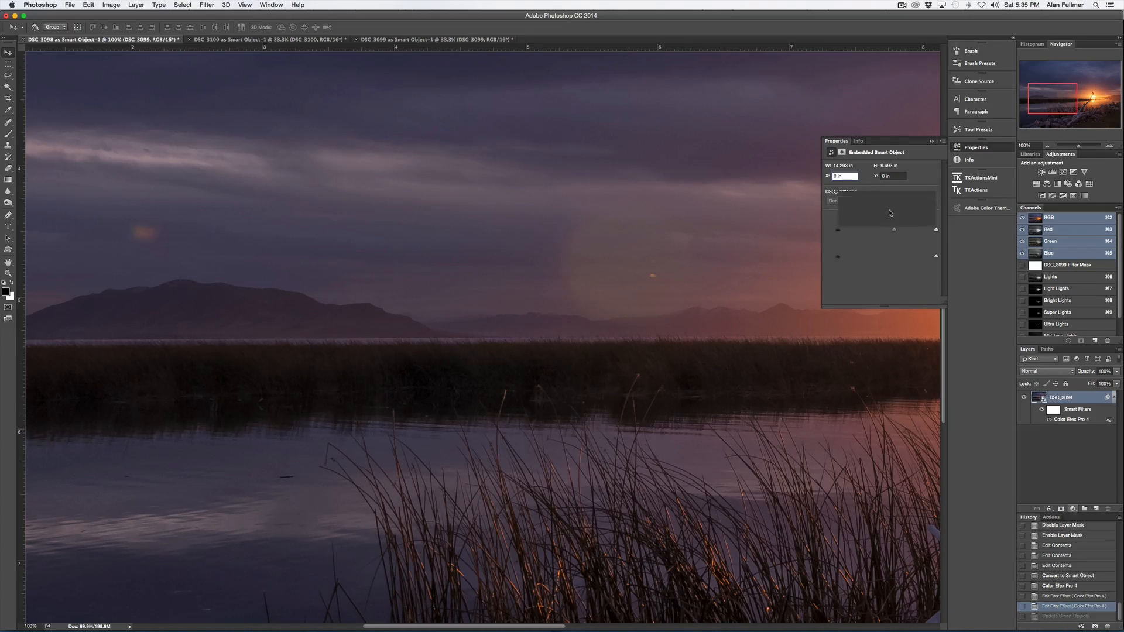
{"action": "left_click_drag", "start_coordinate": [886, 233], "coordinate": [882, 232]}
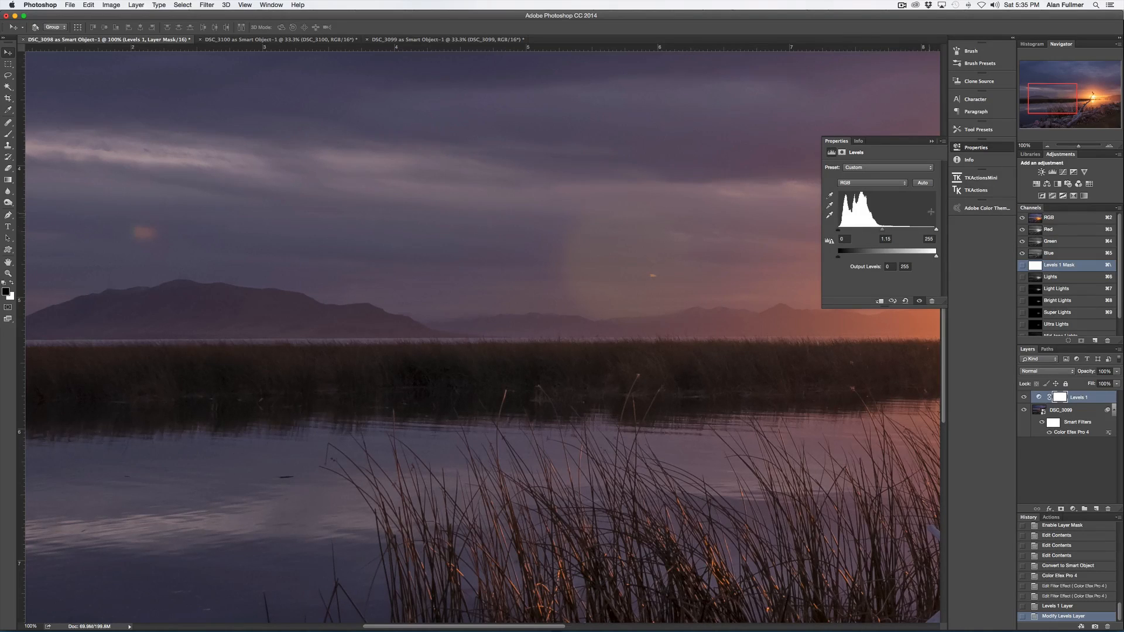
- Invert the Levels 1 layer mask so the adjustment is hidden everywhere
{"action": "left_click_drag", "start_coordinate": [1080, 147], "coordinate": [1075, 147]}
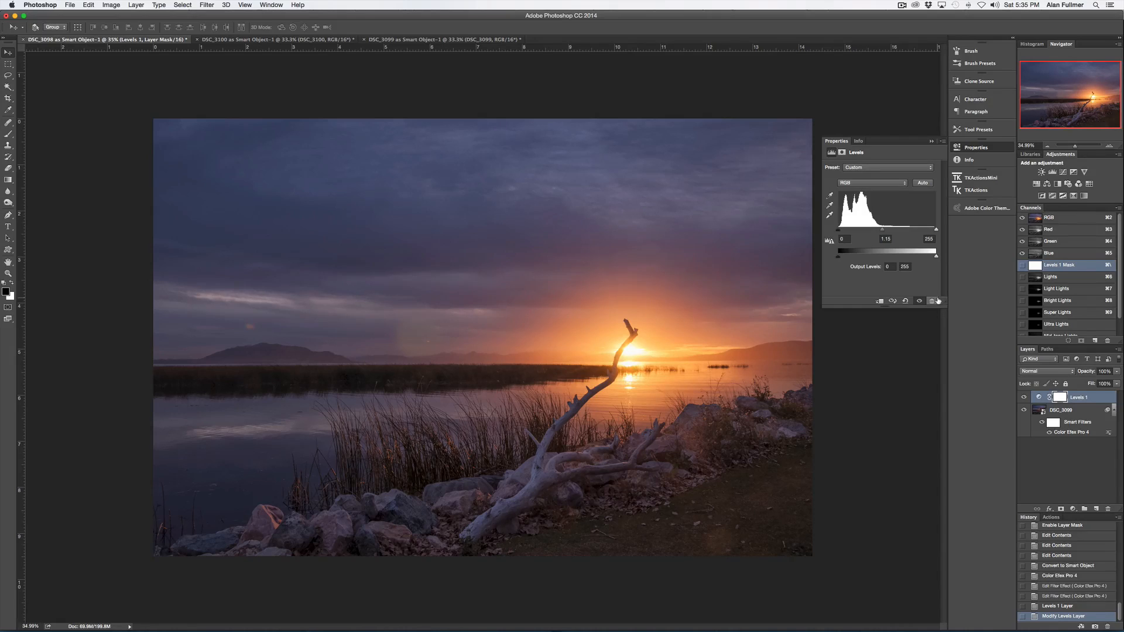
{"action": "left_click", "coordinate": [1061, 398]}
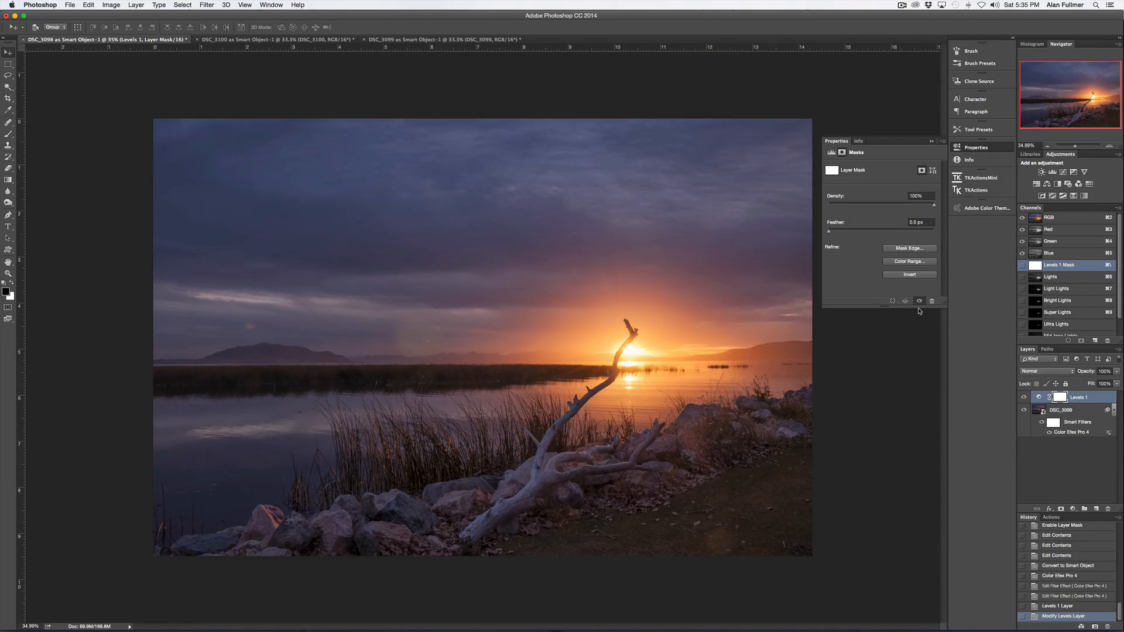
{"action": "left_click", "coordinate": [897, 276]}
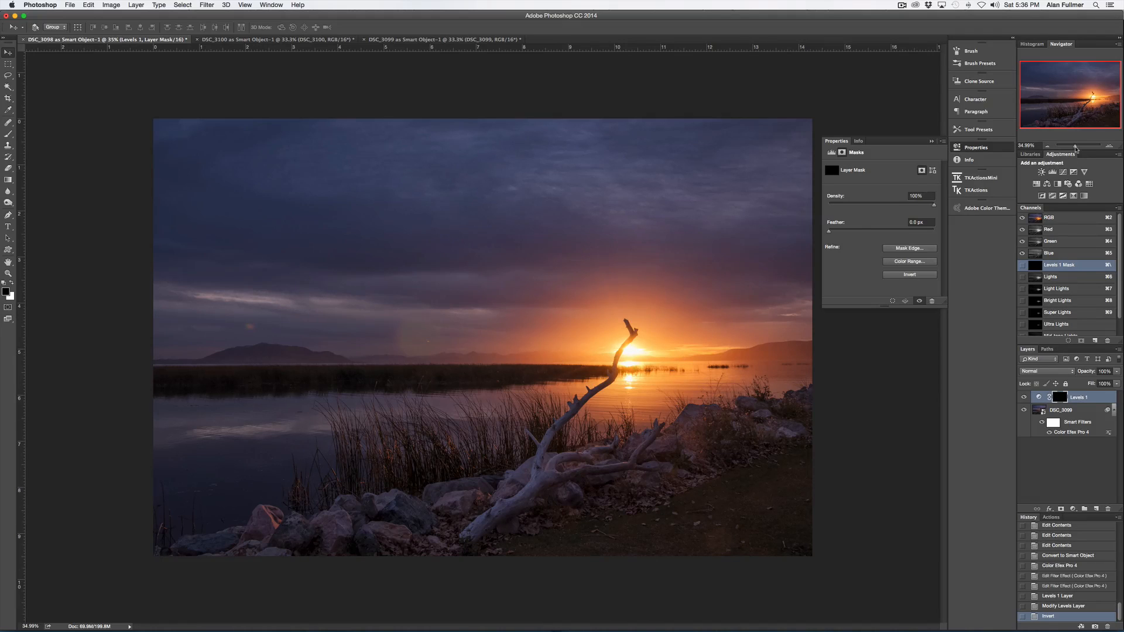
- Try painting white over the reeds on the Levels 1 mask at 100% opacity with a smaller brush, then revert those strokes
{"action": "left_click_drag", "start_coordinate": [1076, 149], "coordinate": [1079, 148]}
{"action": "left_click_drag", "start_coordinate": [1069, 99], "coordinate": [1069, 103]}
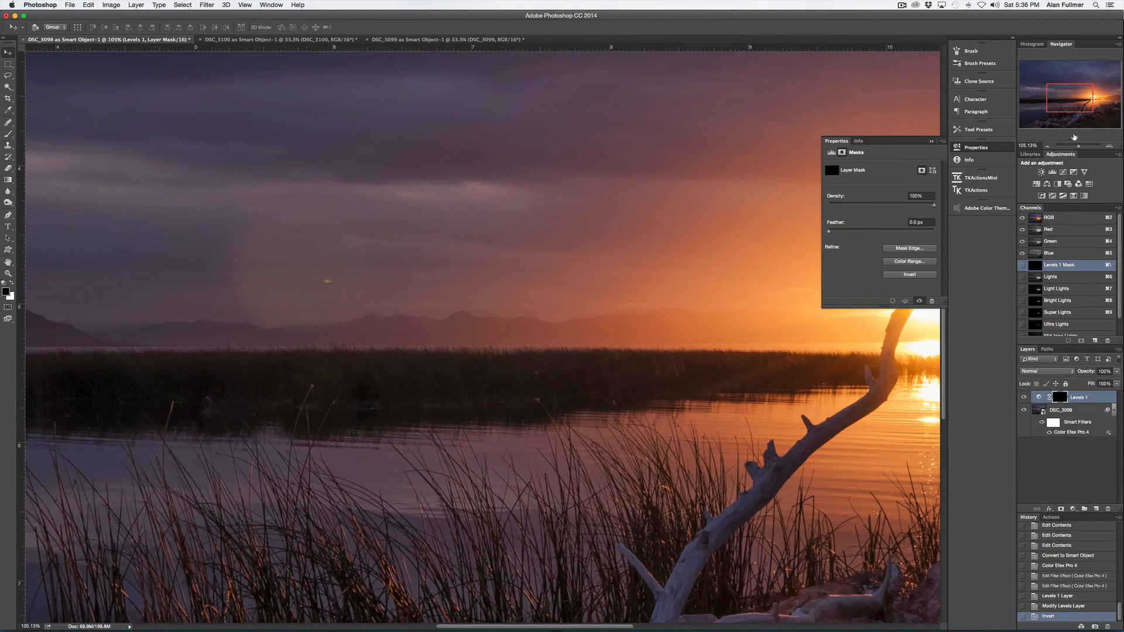
{"action": "left_click_drag", "start_coordinate": [1079, 148], "coordinate": [1081, 147]}
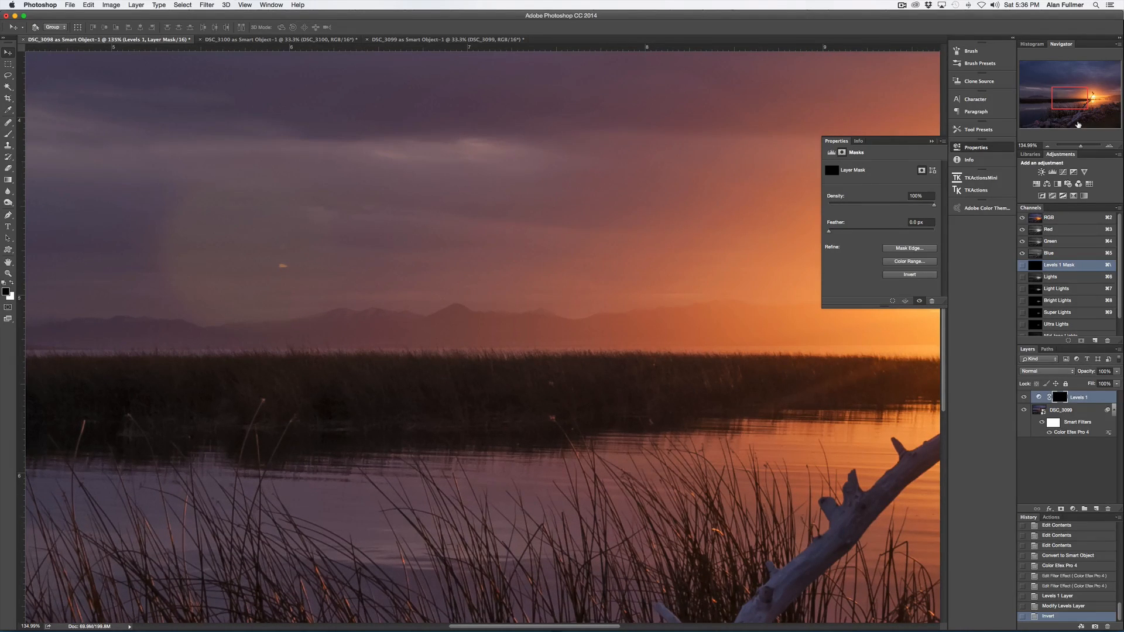
{"action": "key", "text": "b"}
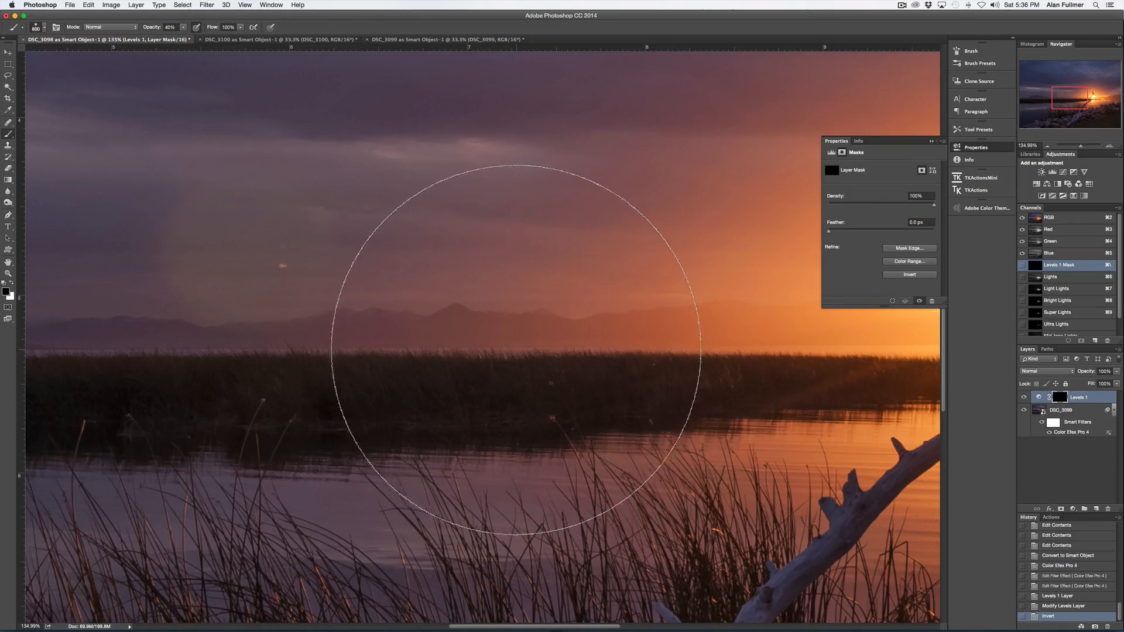
{"action": "key", "text": "bracketleft"}
{"action": "key", "text": "bracketleft"}
{"action": "key", "text": "bracketleft"}
{"action": "key", "text": "bracketleft"}
{"action": "key", "text": "bracketleft"}
{"action": "key", "text": "bracketleft"}
{"action": "key", "text": "bracketleft"}
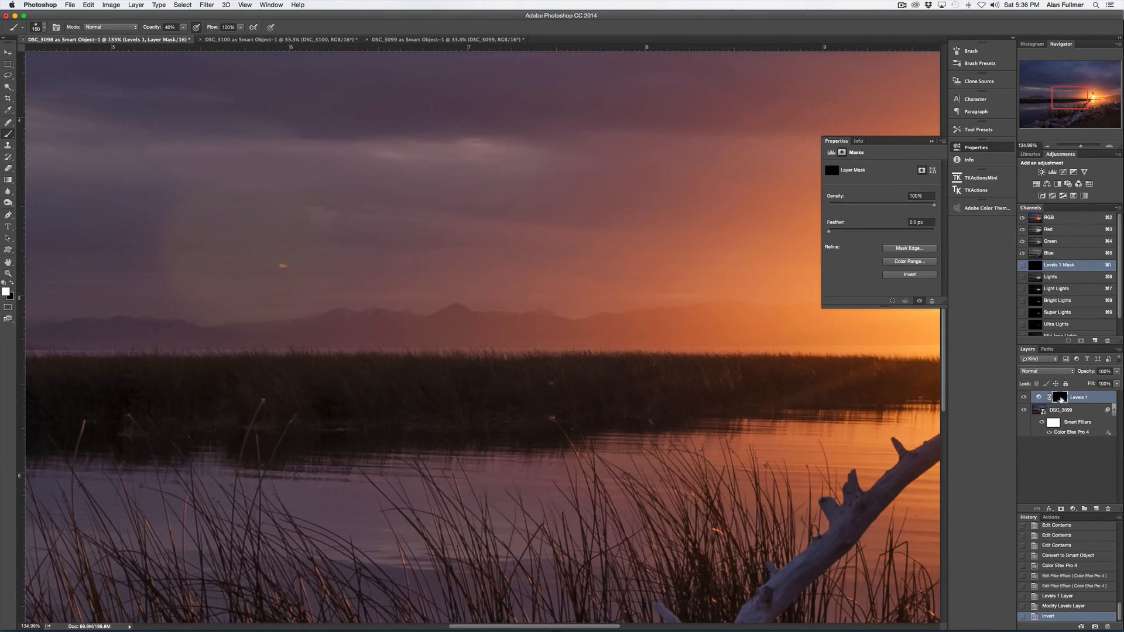
{"action": "key", "text": "0"}
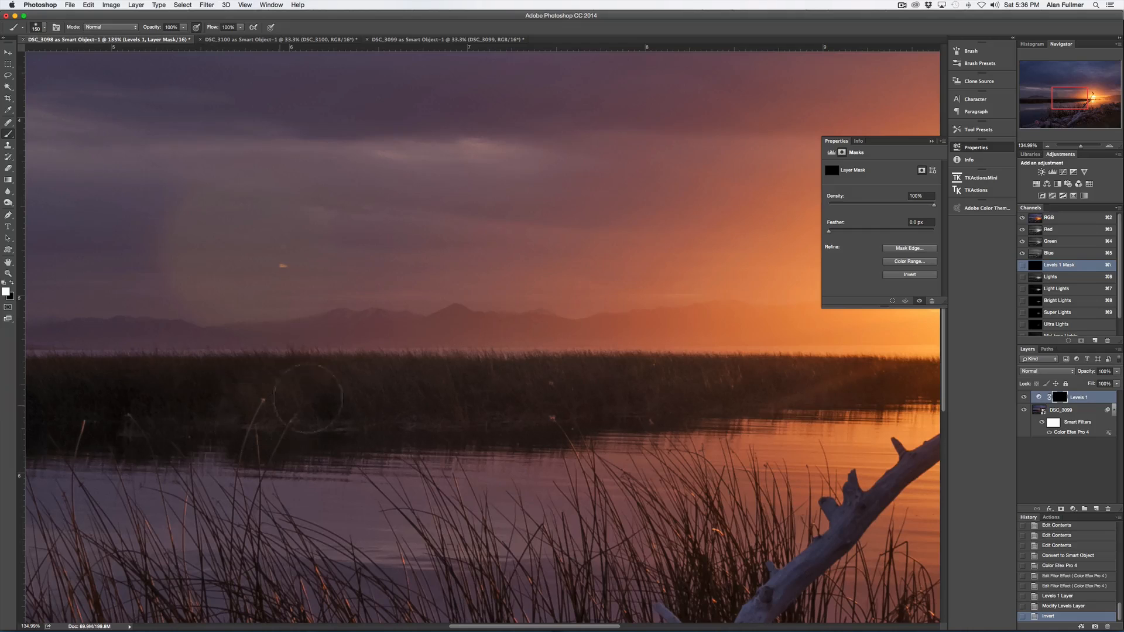
{"action": "mouse_move", "coordinate": [236, 386]}
{"action": "left_mouse_down"}
{"action": "mouse_move", "coordinate": [450, 396]}
{"action": "mouse_move", "coordinate": [435, 390]}
{"action": "left_mouse_up"}
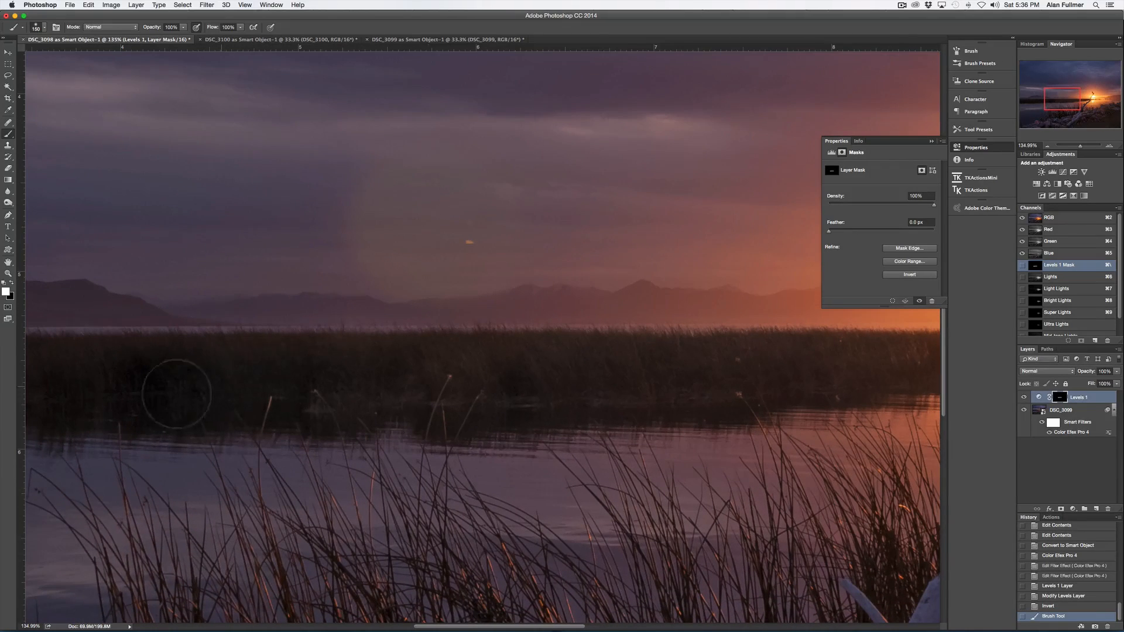
{"action": "mouse_move", "coordinate": [305, 374]}
{"action": "left_mouse_down"}
{"action": "mouse_move", "coordinate": [620, 358]}
{"action": "mouse_move", "coordinate": [667, 354]}
{"action": "left_mouse_up"}
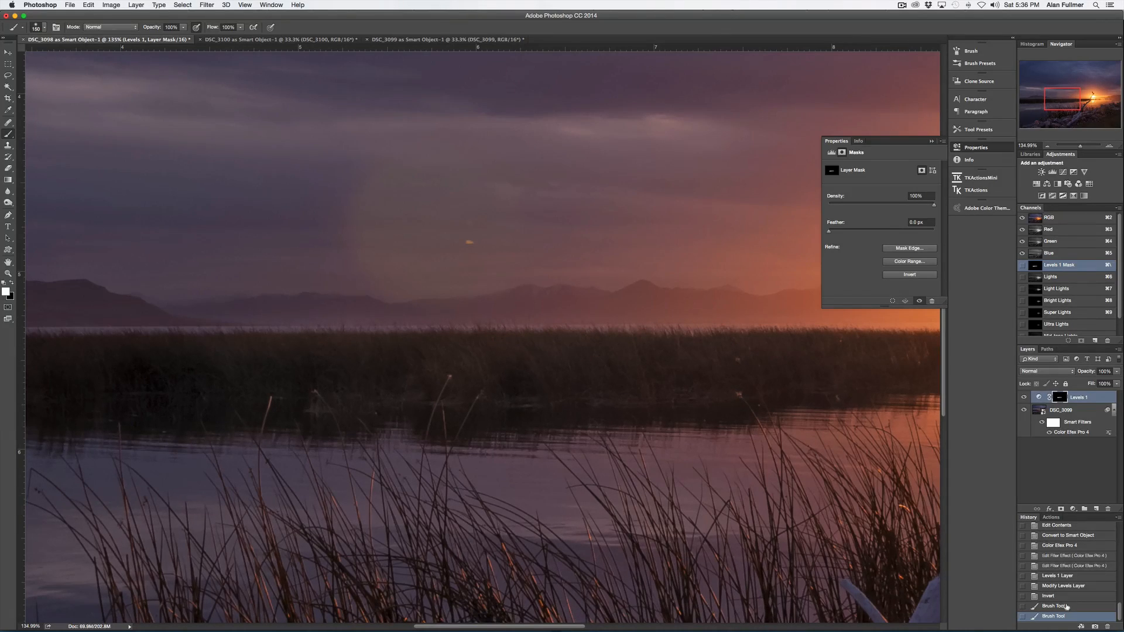
{"action": "left_click", "coordinate": [1065, 606]}
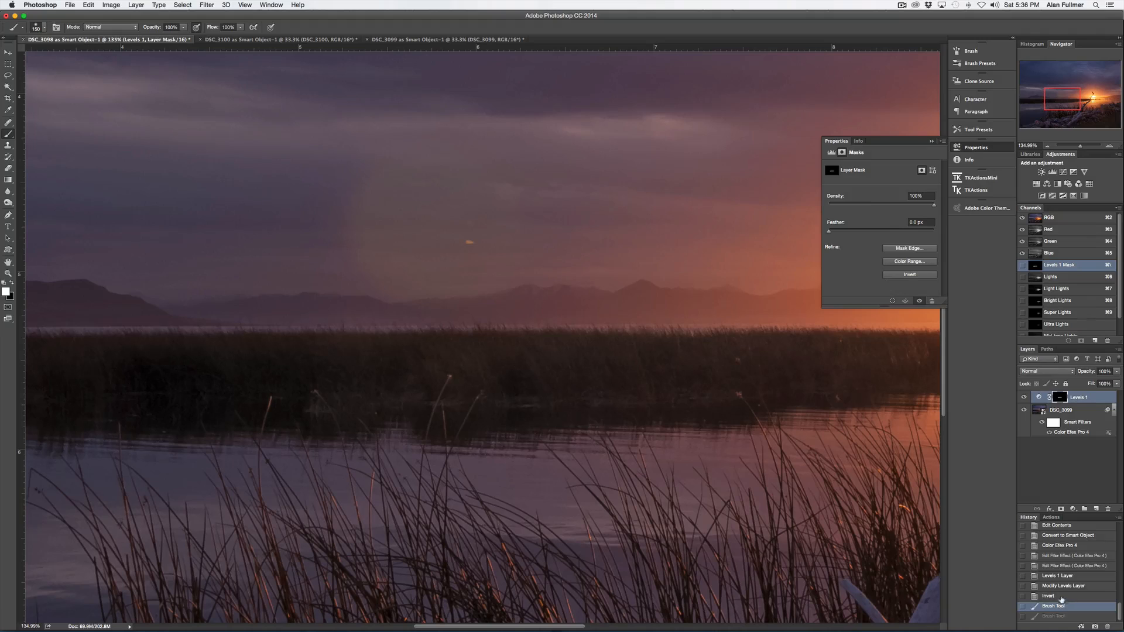
{"action": "left_click", "coordinate": [1062, 595]}
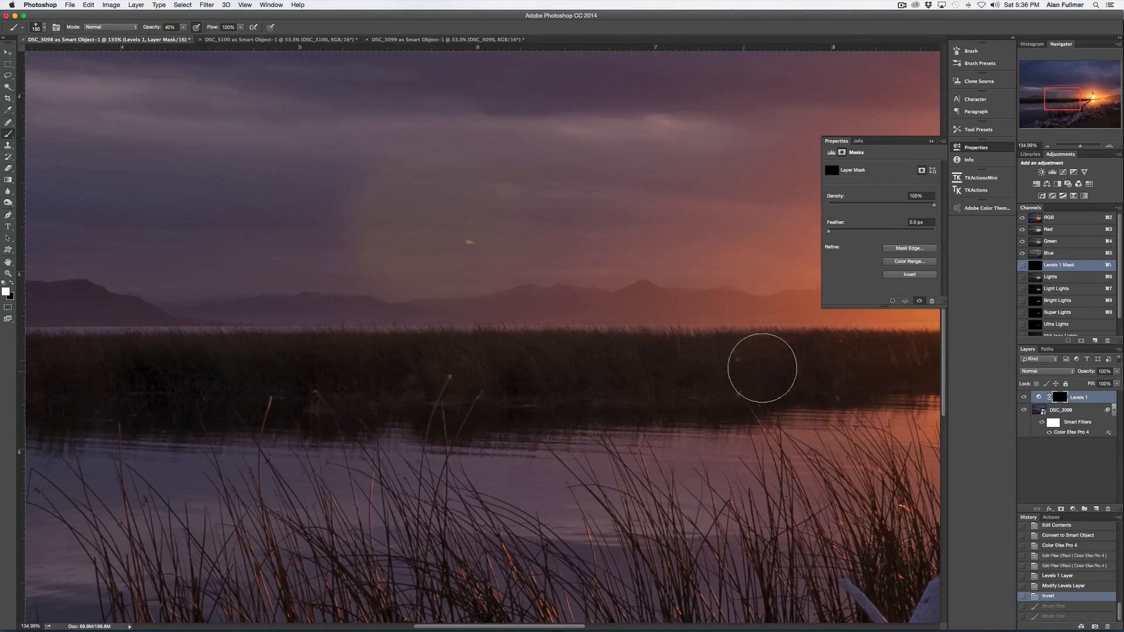
- Paint white at 40% opacity over the reeds and lake shadows on the Levels 1 mask
{"action": "left_click", "coordinate": [760, 369]}
{"action": "left_click_drag", "start_coordinate": [779, 377], "coordinate": [438, 405]}
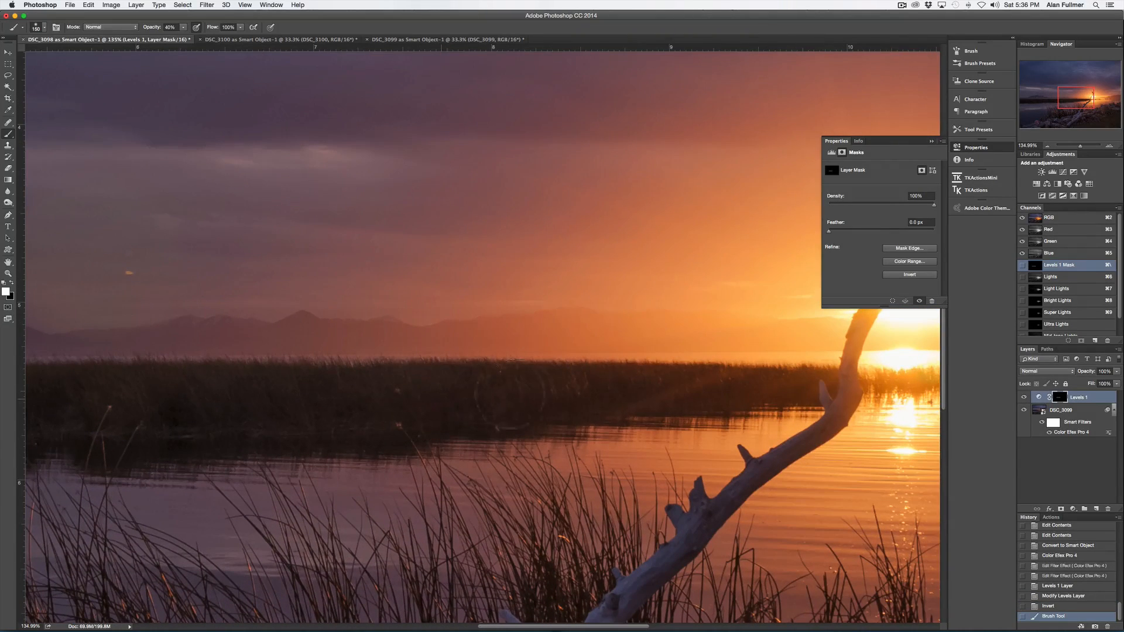
{"action": "mouse_move", "coordinate": [633, 387]}
{"action": "left_mouse_down"}
{"action": "mouse_move", "coordinate": [677, 388]}
{"action": "mouse_move", "coordinate": [383, 425]}
{"action": "left_mouse_up"}
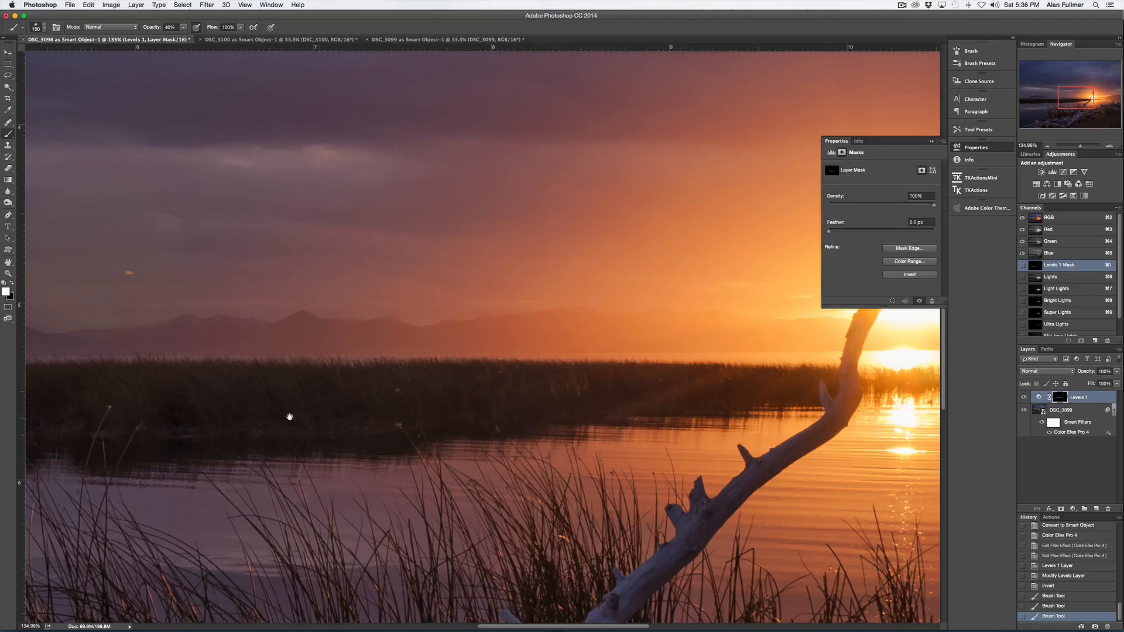
{"action": "mouse_move", "coordinate": [294, 417]}
{"action": "left_mouse_down"}
{"action": "mouse_move", "coordinate": [533, 401]}
{"action": "mouse_move", "coordinate": [182, 397]}
{"action": "mouse_move", "coordinate": [426, 378]}
{"action": "mouse_move", "coordinate": [451, 363]}
{"action": "left_mouse_up"}
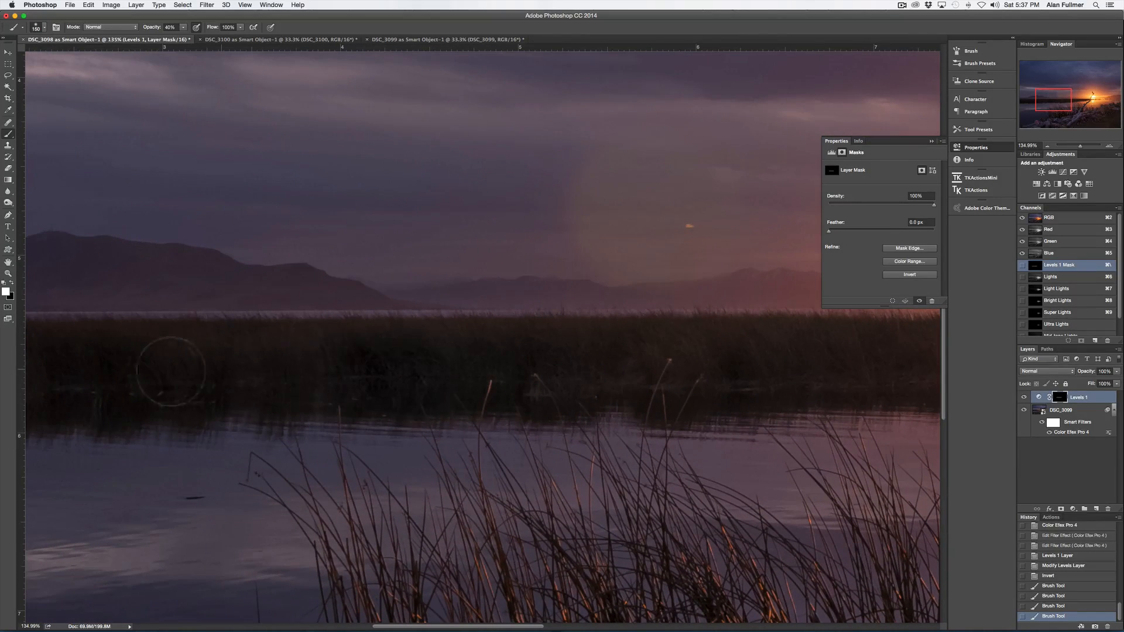
{"action": "right_click", "coordinate": [163, 355]}
{"action": "left_click", "coordinate": [114, 363]}
{"action": "left_click_drag", "start_coordinate": [113, 363], "coordinate": [90, 361]}
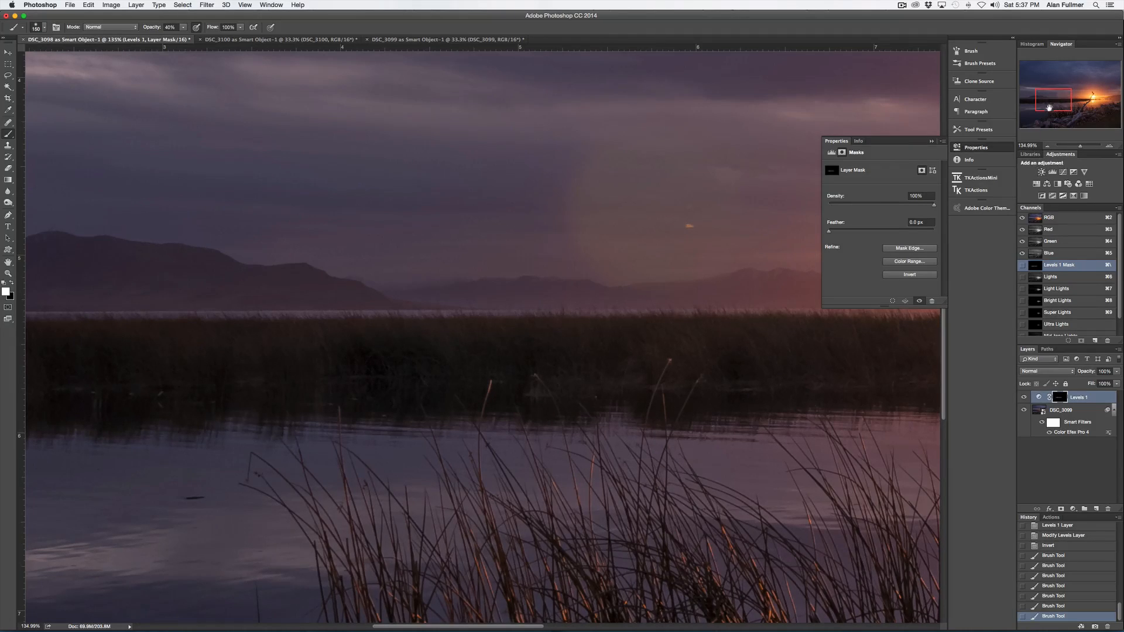
- Add a second Levels adjustment layer with the midtones set to 0.81
{"action": "left_click_drag", "start_coordinate": [1101, 120], "coordinate": [1080, 147]}
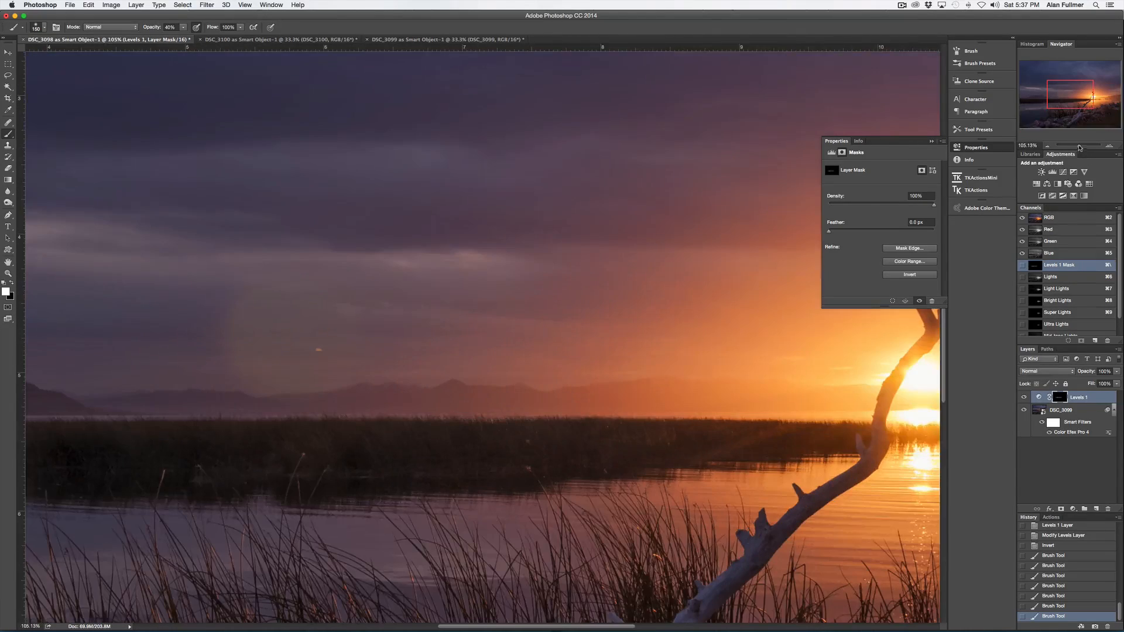
{"action": "left_click_drag", "start_coordinate": [1068, 100], "coordinate": [1092, 122]}
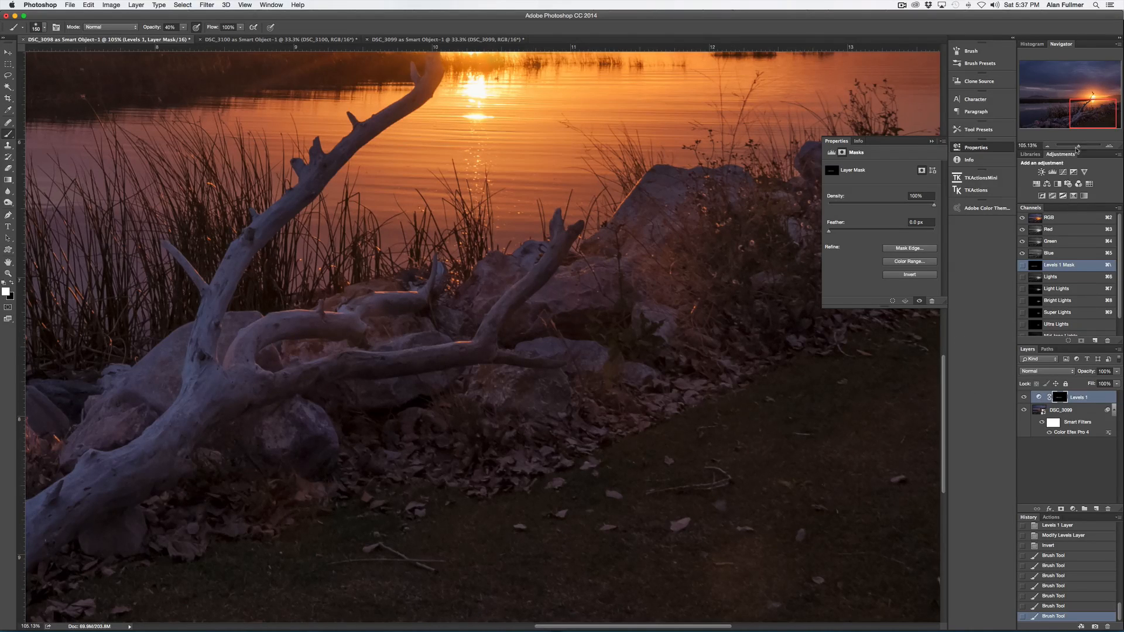
{"action": "left_click_drag", "start_coordinate": [1078, 146], "coordinate": [1075, 148]}
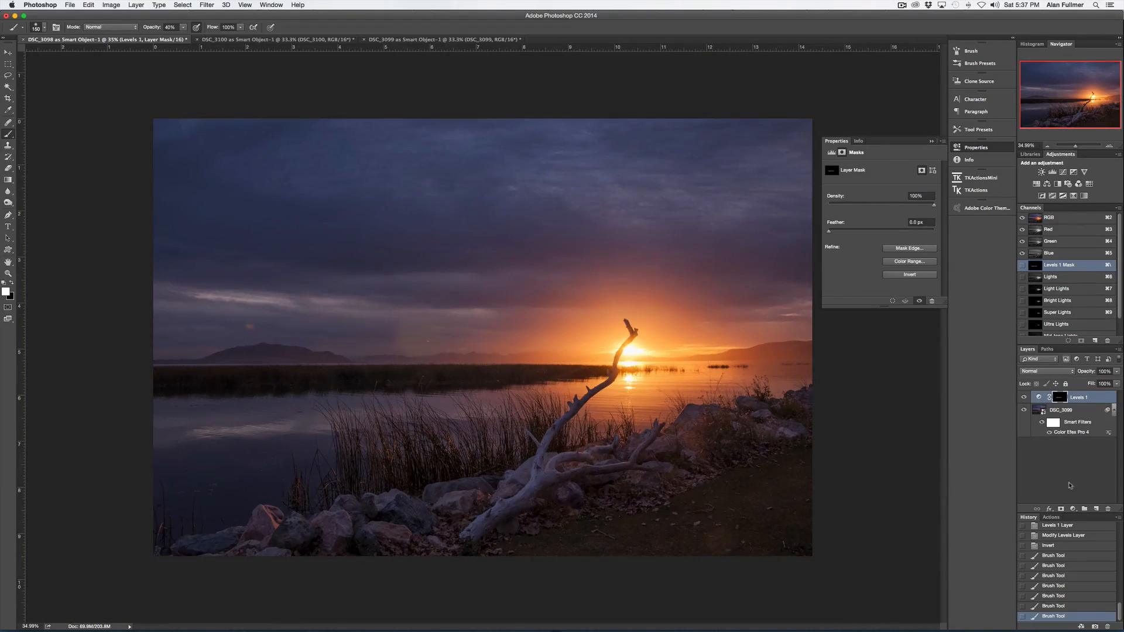
{"action": "left_click", "coordinate": [1073, 508]}
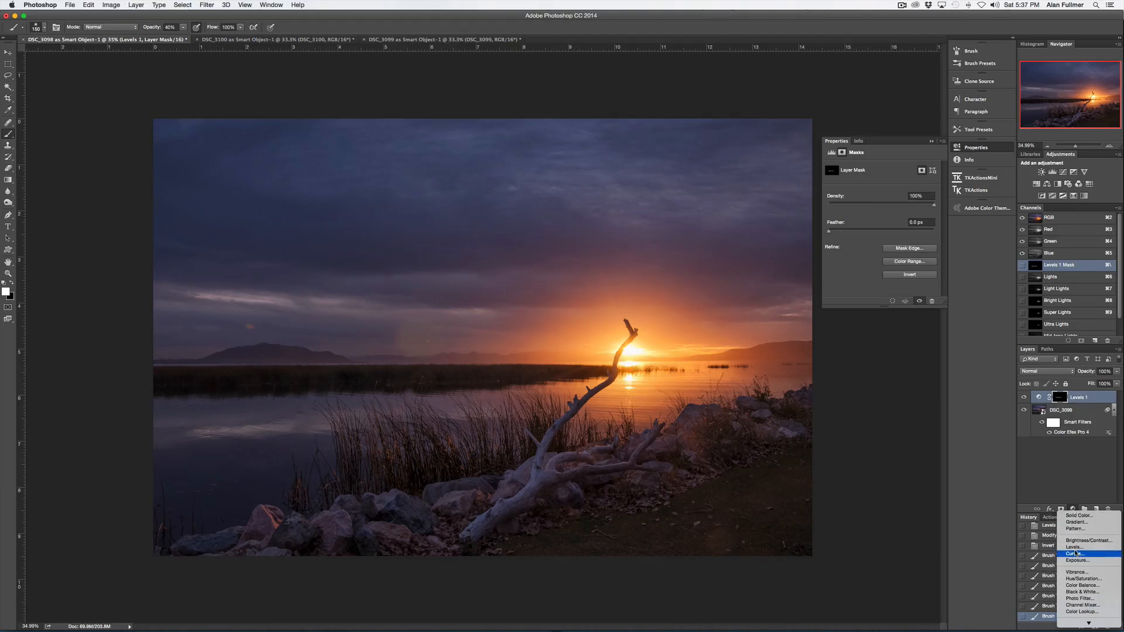
{"action": "left_click", "coordinate": [1076, 547]}
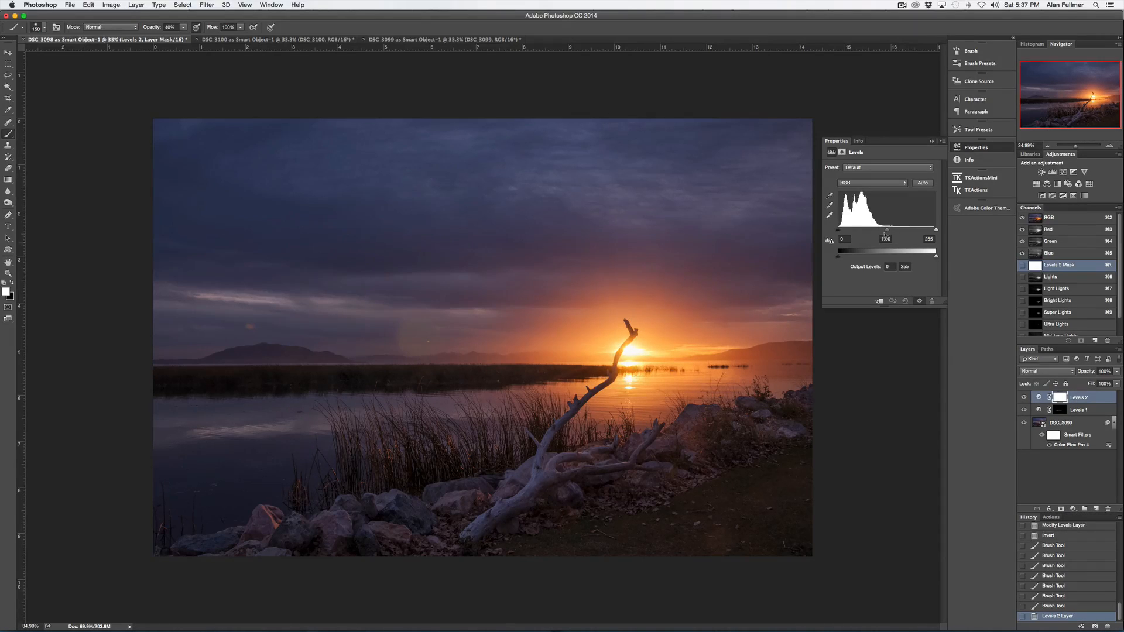
{"action": "left_click_drag", "start_coordinate": [890, 232], "coordinate": [895, 232]}
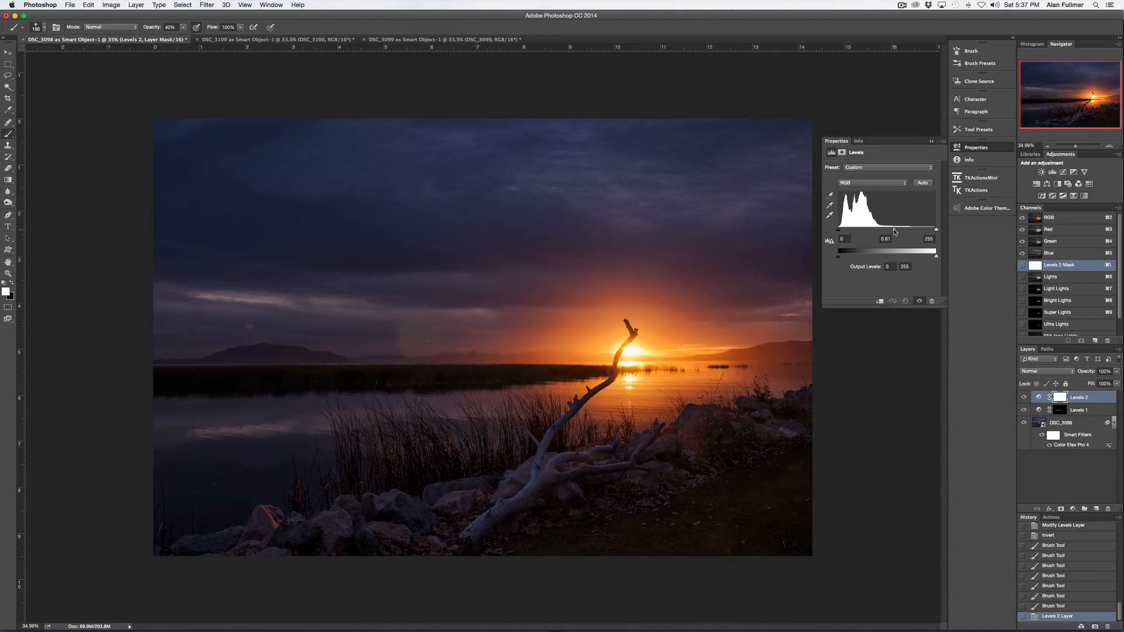
- Invert the Levels 2 mask and paint white with a large 40% brush over the foreground ground and rocks
{"action": "left_click", "coordinate": [1059, 398]}
{"action": "left_click", "coordinate": [916, 275]}
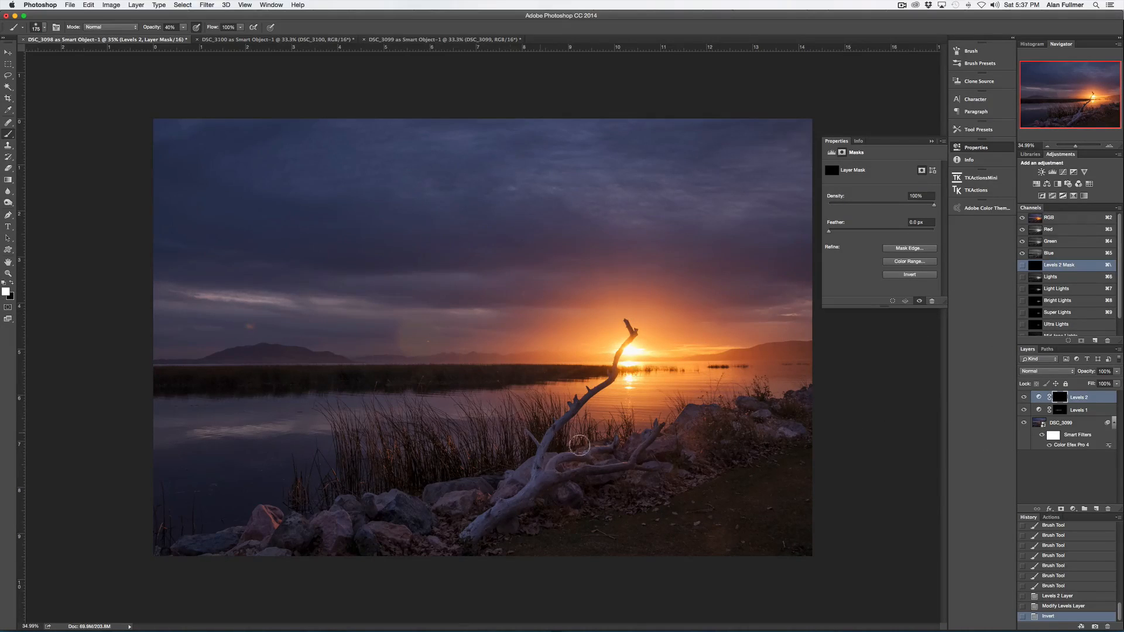
{"action": "key", "text": "bracketright"}
{"action": "key", "text": "bracketright"}
{"action": "key", "text": "bracketright"}
{"action": "key", "text": "bracketright"}
{"action": "key", "text": "bracketright"}
{"action": "key", "text": "bracketright"}
{"action": "key", "text": "bracketright"}
{"action": "key", "text": "bracketright"}
{"action": "key", "text": "bracketright"}
{"action": "key", "text": "bracketright"}
{"action": "key", "text": "bracketright"}
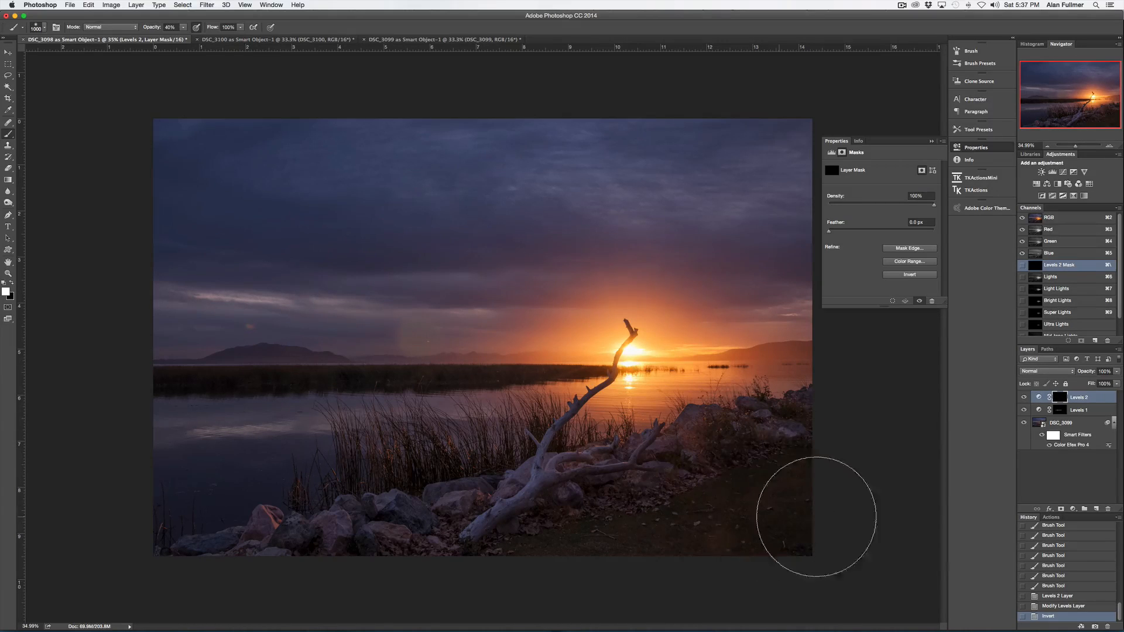
{"action": "mouse_move", "coordinate": [736, 469]}
{"action": "left_mouse_down"}
{"action": "mouse_move", "coordinate": [703, 502]}
{"action": "mouse_move", "coordinate": [496, 571]}
{"action": "mouse_move", "coordinate": [460, 566]}
{"action": "mouse_move", "coordinate": [672, 522]}
{"action": "mouse_move", "coordinate": [591, 545]}
{"action": "mouse_move", "coordinate": [555, 537]}
{"action": "mouse_move", "coordinate": [363, 567]}
{"action": "mouse_move", "coordinate": [784, 498]}
{"action": "mouse_move", "coordinate": [787, 475]}
{"action": "mouse_move", "coordinate": [676, 488]}
{"action": "mouse_move", "coordinate": [602, 519]}
{"action": "left_mouse_up"}
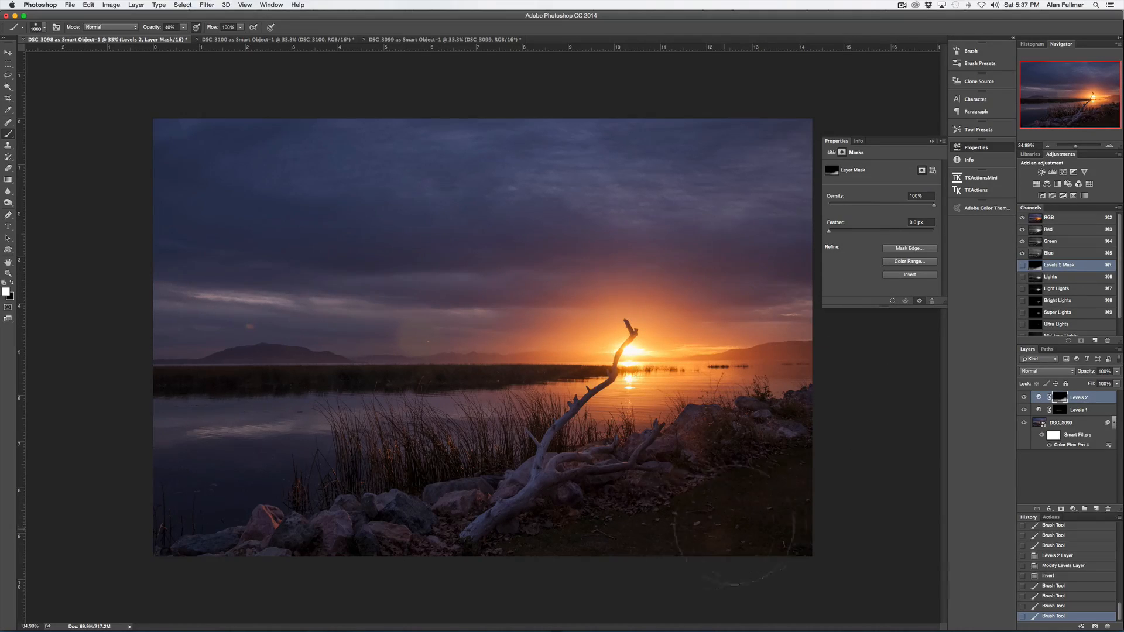
{"action": "mouse_move", "coordinate": [708, 483]}
{"action": "left_mouse_down"}
{"action": "mouse_move", "coordinate": [433, 556]}
{"action": "mouse_move", "coordinate": [578, 535]}
{"action": "mouse_move", "coordinate": [784, 524]}
{"action": "left_mouse_up"}
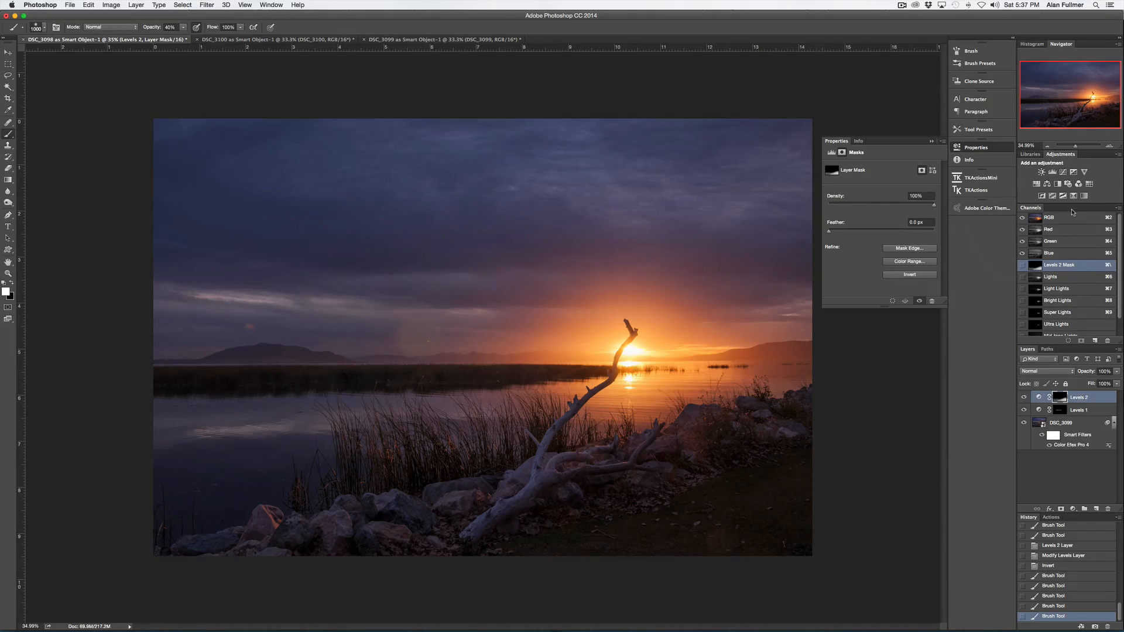
- Paint white at 70% opacity across the upper sky on the Levels 2 mask
{"action": "left_click_drag", "start_coordinate": [1077, 149], "coordinate": [1082, 150]}
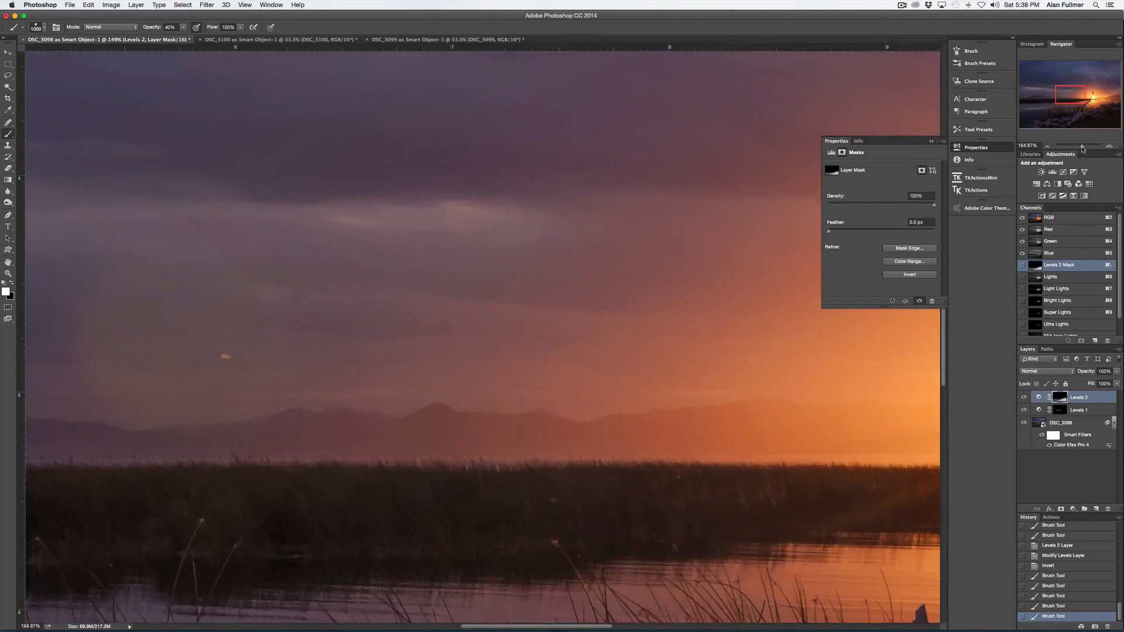
{"action": "left_click_drag", "start_coordinate": [1070, 111], "coordinate": [1105, 112]}
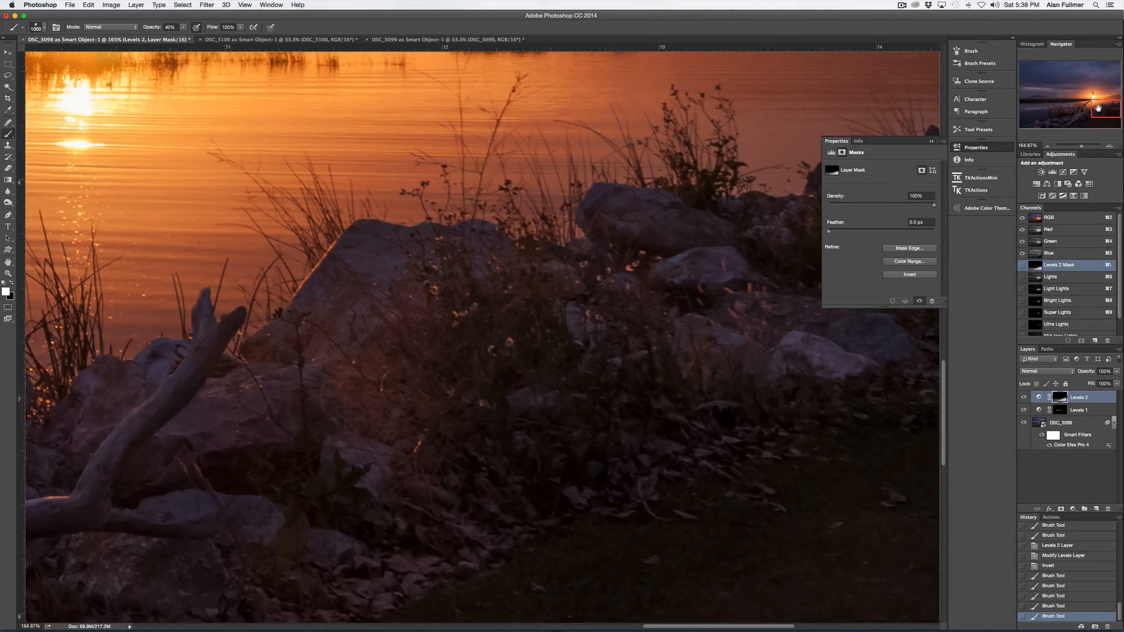
{"action": "left_click_drag", "start_coordinate": [1098, 108], "coordinate": [1092, 100]}
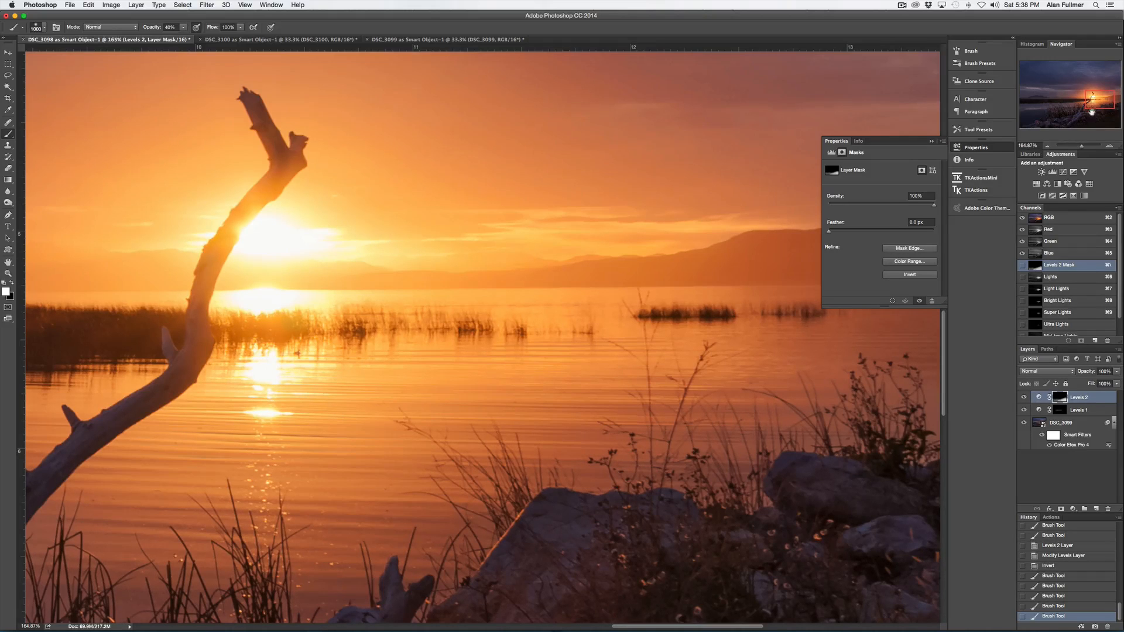
{"action": "left_click_drag", "start_coordinate": [1082, 147], "coordinate": [1075, 150]}
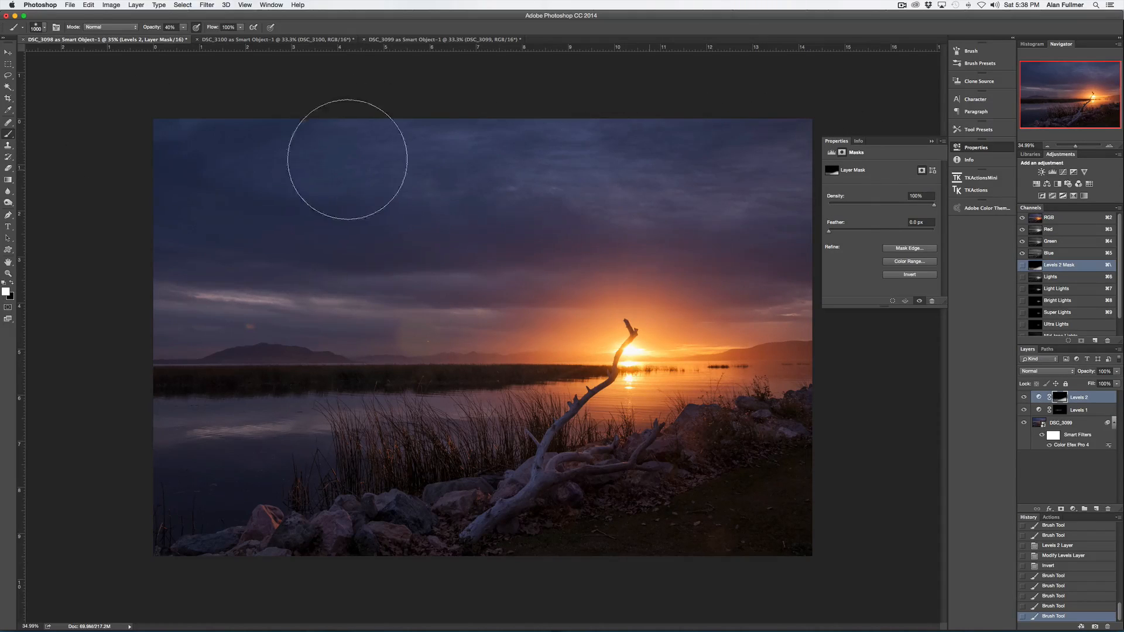
{"action": "key", "text": "7"}
{"action": "left_click", "coordinate": [735, 167]}
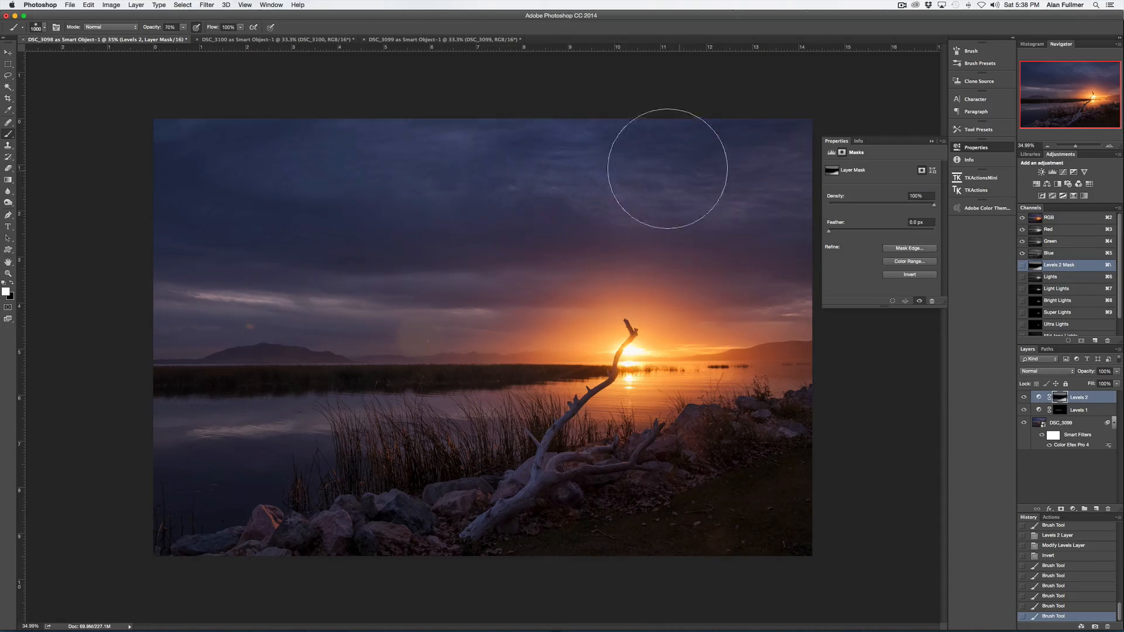
{"action": "mouse_move", "coordinate": [744, 172]}
{"action": "left_mouse_down"}
{"action": "mouse_move", "coordinate": [786, 163]}
{"action": "mouse_move", "coordinate": [642, 158]}
{"action": "mouse_move", "coordinate": [792, 177]}
{"action": "left_mouse_up"}
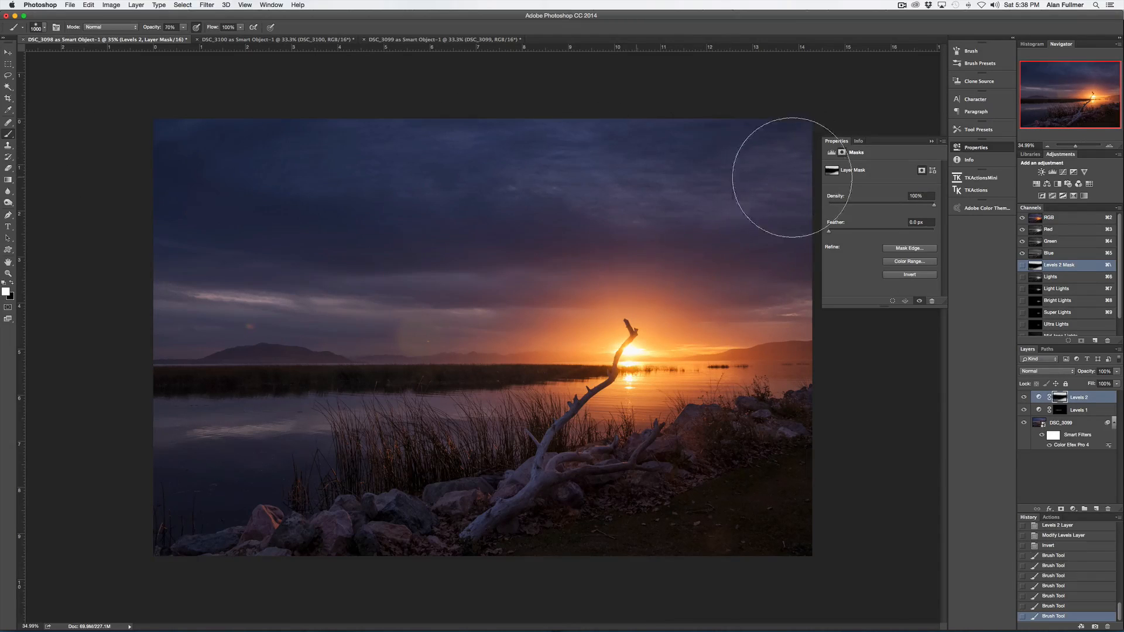
{"action": "left_click", "coordinate": [642, 171]}
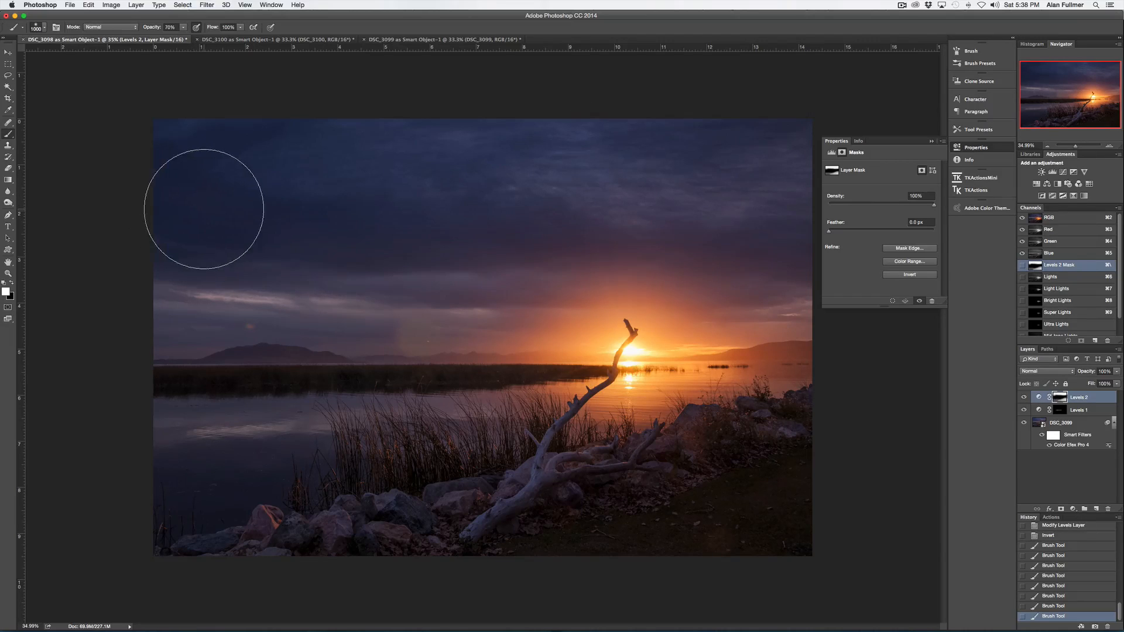
- Paint black at low opacity over the upper-left sky on the Levels 2 mask
{"action": "key", "text": "x"}
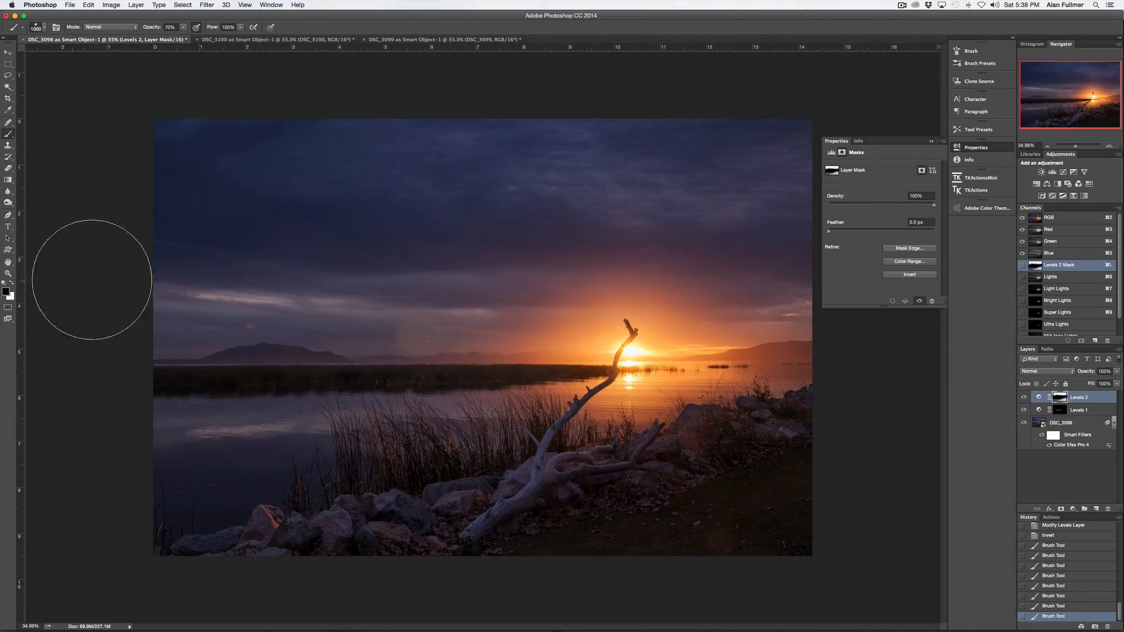
{"action": "key", "text": "2"}
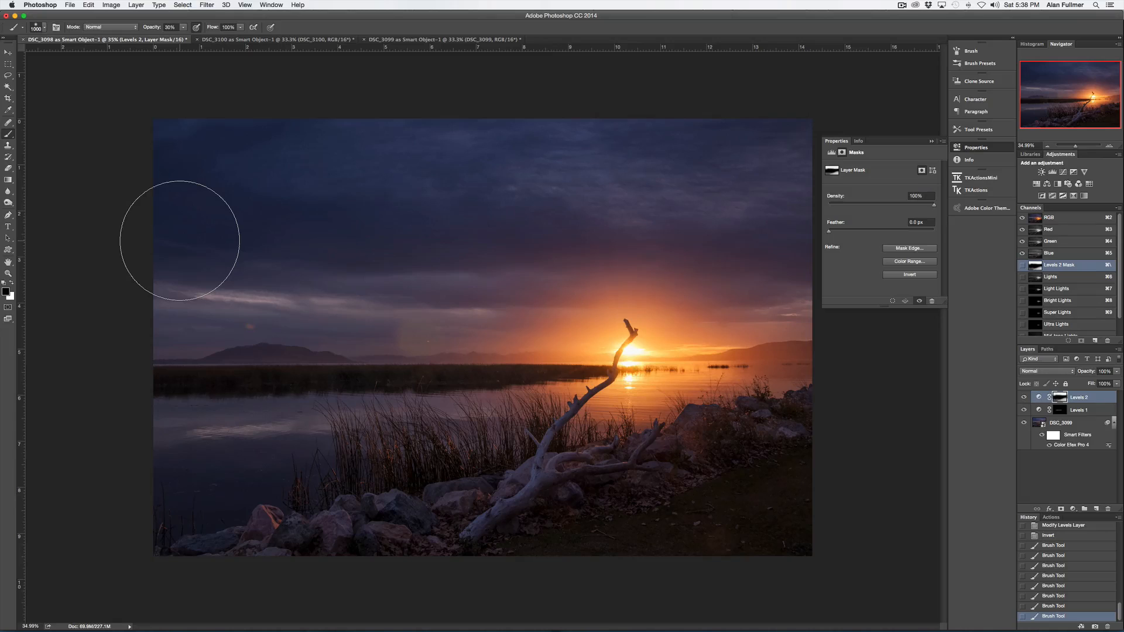
{"action": "left_click_drag", "start_coordinate": [180, 240], "coordinate": [182, 230]}
{"action": "left_click_drag", "start_coordinate": [171, 192], "coordinate": [194, 192]}
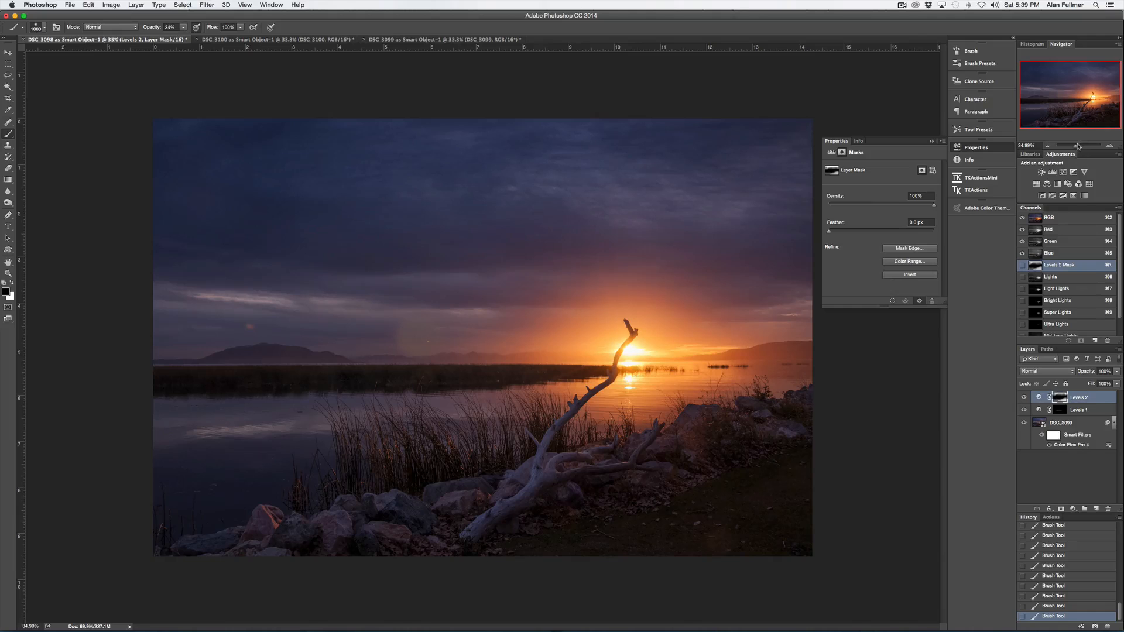
- Add a new blank layer at the top of the layer stack and name it stamp and clone
{"action": "left_click_drag", "start_coordinate": [1077, 146], "coordinate": [1084, 148]}
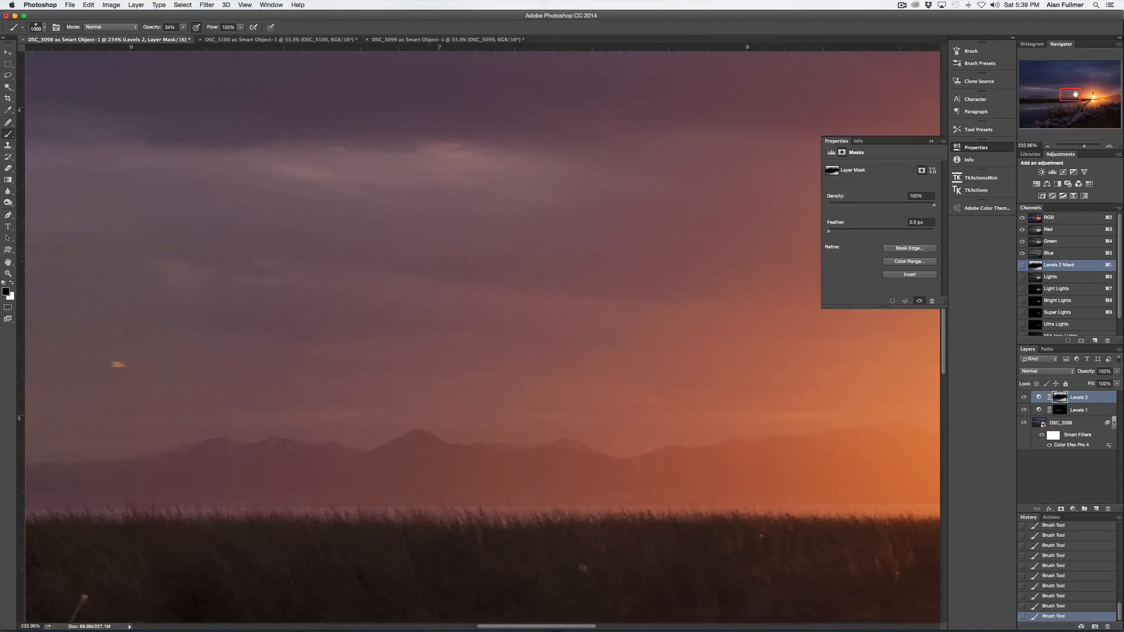
{"action": "left_click_drag", "start_coordinate": [1076, 93], "coordinate": [1071, 94]}
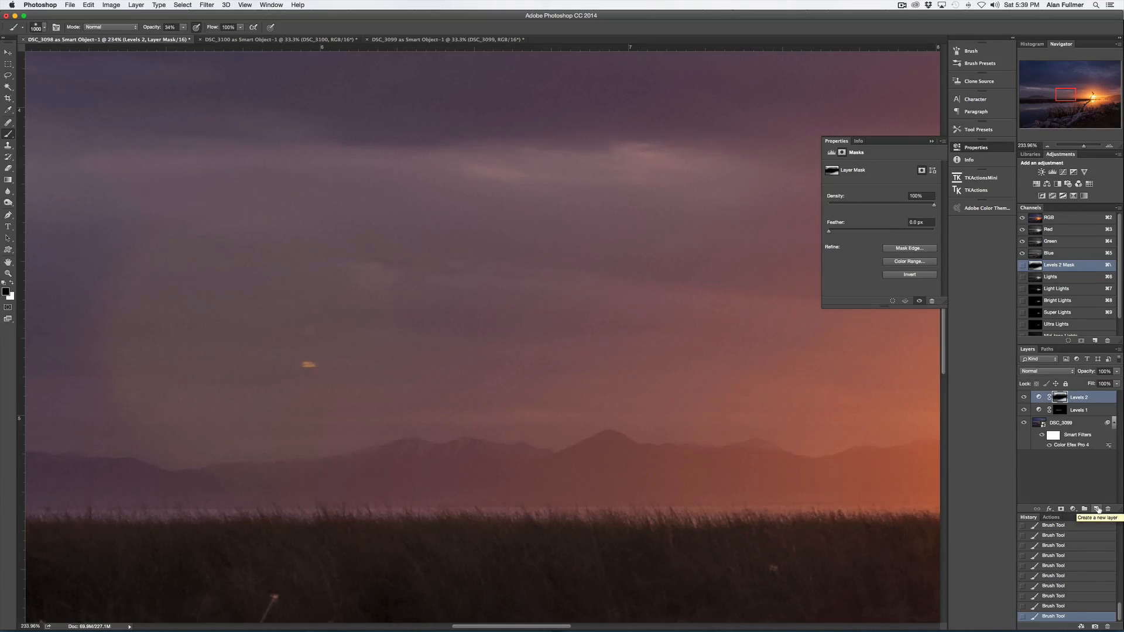
{"action": "left_click", "coordinate": [1097, 508]}
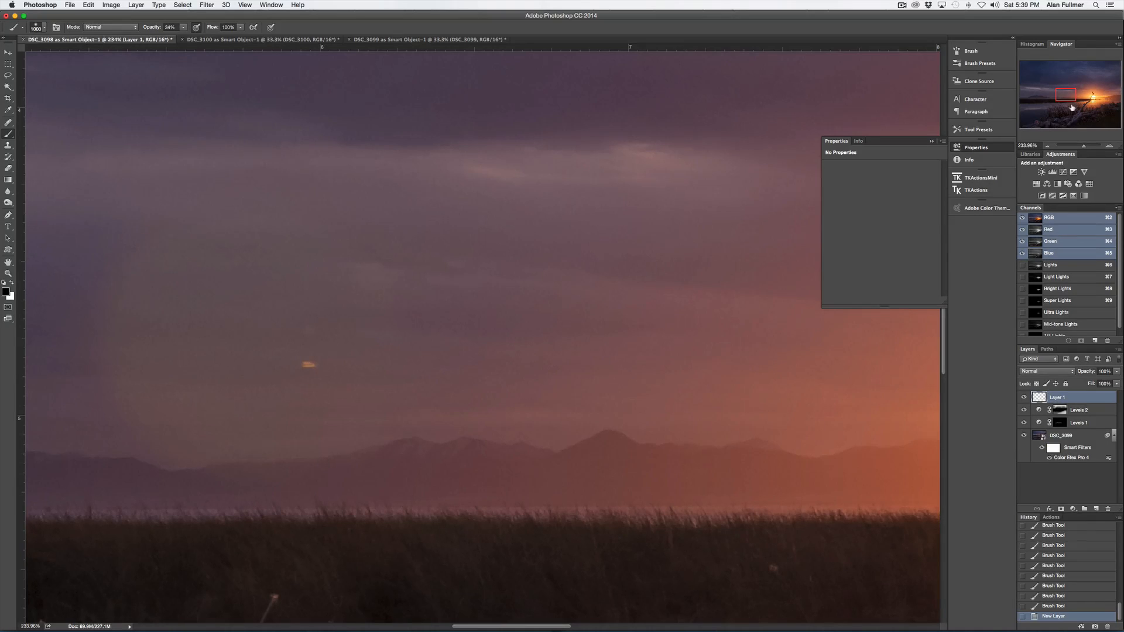
{"action": "left_click_drag", "start_coordinate": [1070, 100], "coordinate": [1066, 102]}
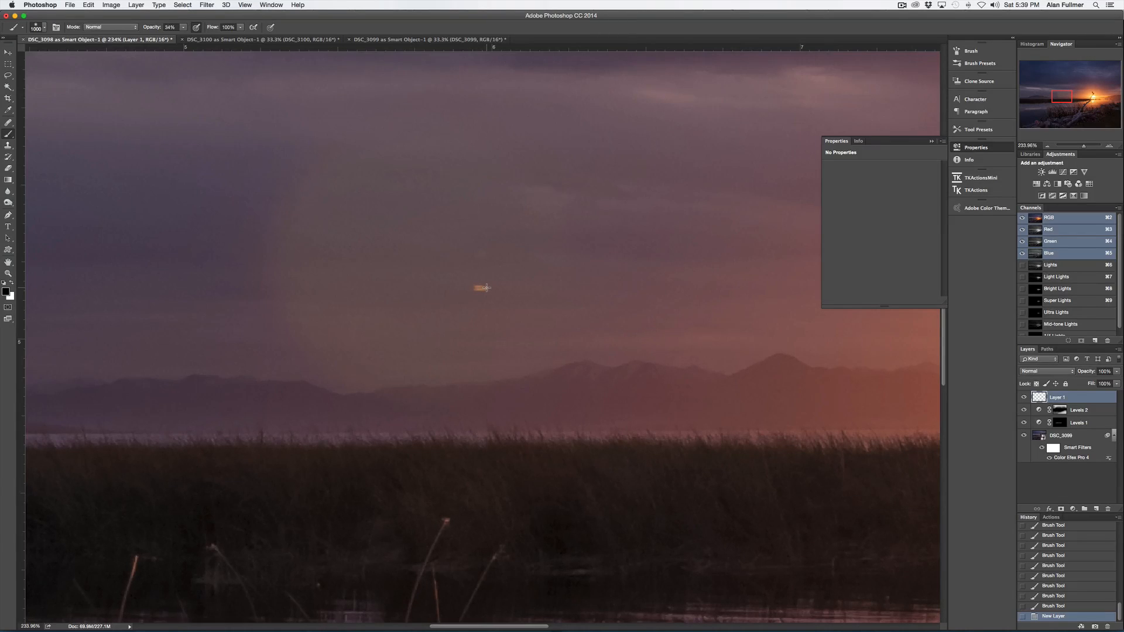
{"action": "key", "text": "s"}
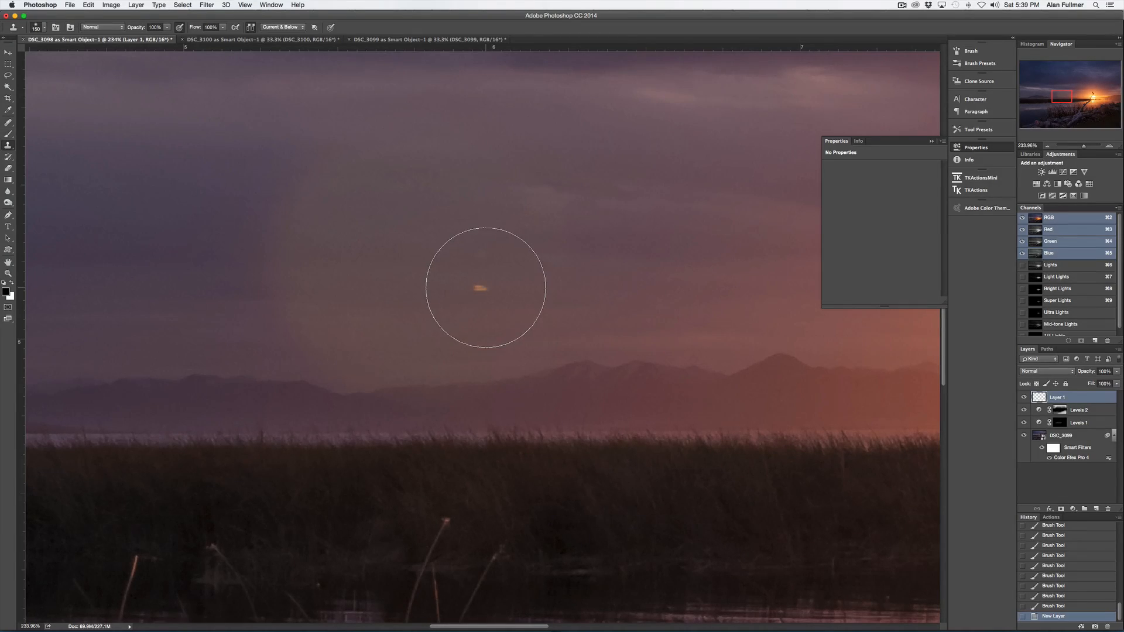
{"action": "key", "text": "bracketleft"}
{"action": "key", "text": "bracketleft"}
{"action": "key", "text": "bracketleft"}
{"action": "key", "text": "bracketleft"}
{"action": "key", "text": "bracketleft"}
{"action": "key", "text": "bracketleft"}
{"action": "type", "text": "stamp and clon"}
{"action": "key", "text": "BackSpace"}
{"action": "key", "text": "BackSpace"}
{"action": "type", "text": "lone"}
{"action": "key", "text": "Return"}
- Clone out the small orange spot in the sky on the stamp and clone layer
{"action": "scroll", "coordinate": [480, 336], "scroll_direction": "up", "scroll_amount": 3}
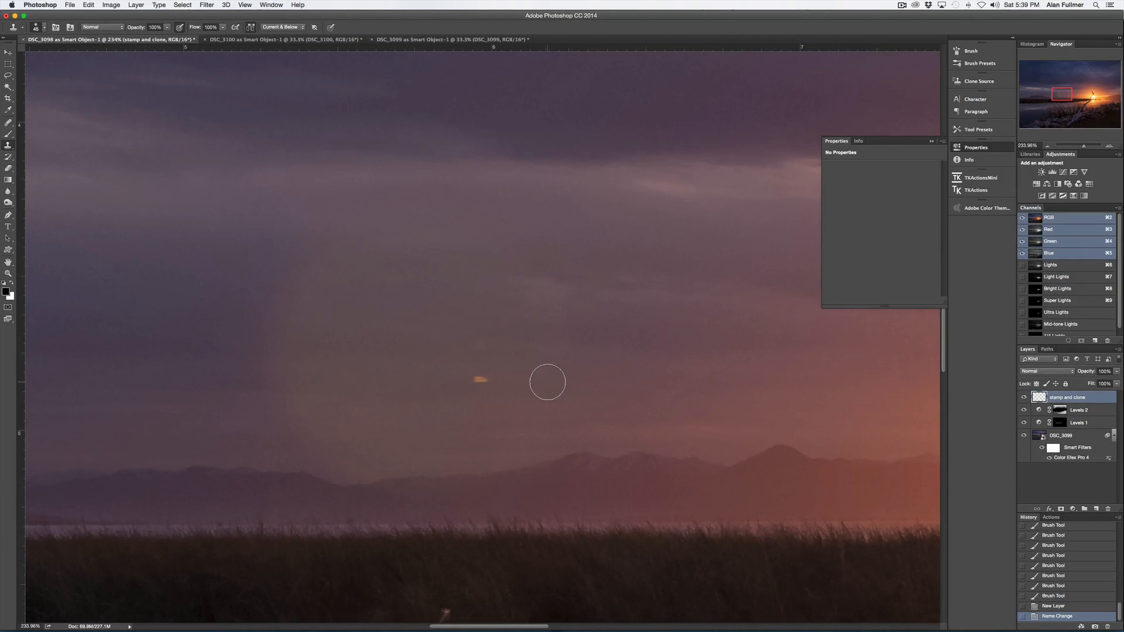
{"action": "left_click", "coordinate": [516, 380], "text": "alt"}
{"action": "mouse_move", "coordinate": [481, 380]}
{"action": "left_mouse_down"}
{"action": "mouse_move", "coordinate": [538, 390]}
{"action": "mouse_move", "coordinate": [479, 349]}
{"action": "left_mouse_up"}
{"action": "left_click", "coordinate": [515, 346], "text": "alt"}
{"action": "left_click", "coordinate": [460, 383], "text": "alt"}
{"action": "left_click", "coordinate": [450, 379]}
- Toggle the stamp and clone layer's visibility to compare the sky before and after cloning
{"action": "left_click", "coordinate": [1024, 398]}
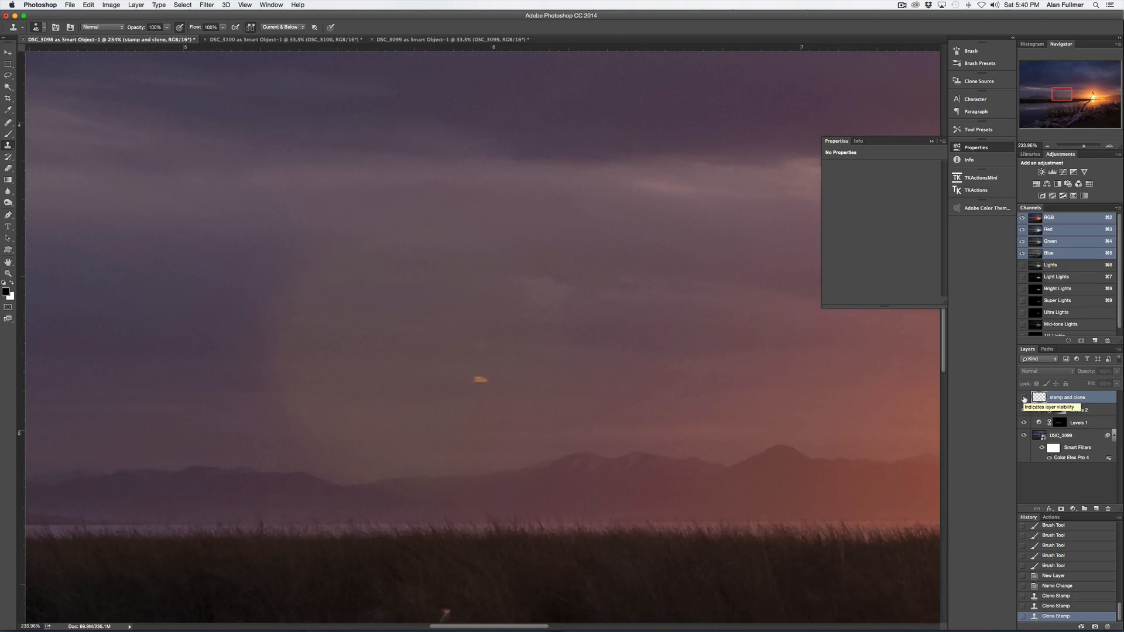
{"action": "left_click_drag", "start_coordinate": [1060, 95], "coordinate": [1060, 99]}
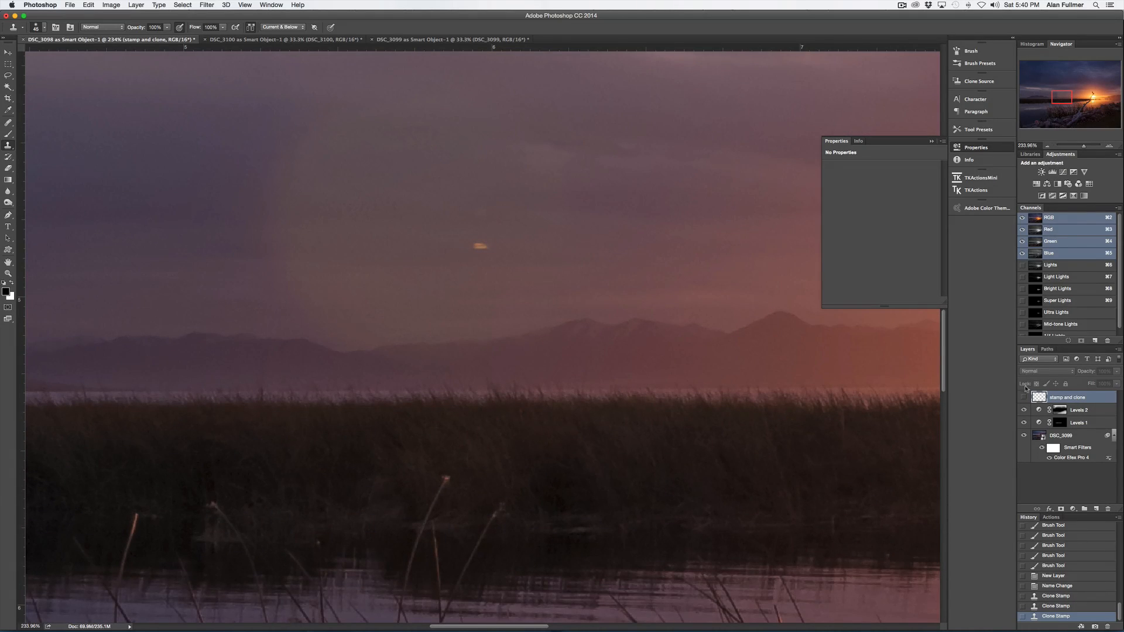
{"action": "left_click", "coordinate": [1023, 398]}
- Clone away the orange blotch in the sky above the mountains with a larger Clone Stamp brush
{"action": "left_click_drag", "start_coordinate": [1061, 97], "coordinate": [1004, 97]}
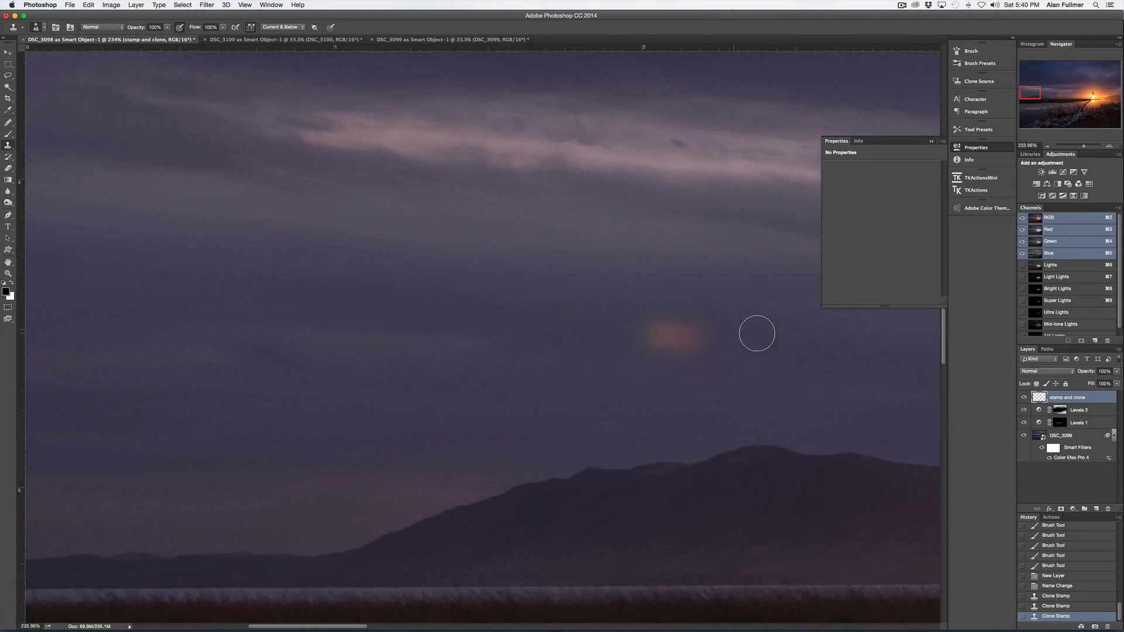
{"action": "key", "text": "bracketright"}
{"action": "key", "text": "bracketright"}
{"action": "key", "text": "bracketright"}
{"action": "key", "text": "bracketright"}
{"action": "left_click", "coordinate": [759, 335], "text": "alt"}
{"action": "mouse_move", "coordinate": [668, 333]}
{"action": "left_mouse_down"}
{"action": "mouse_move", "coordinate": [694, 340]}
{"action": "mouse_move", "coordinate": [720, 375]}
{"action": "left_mouse_up"}
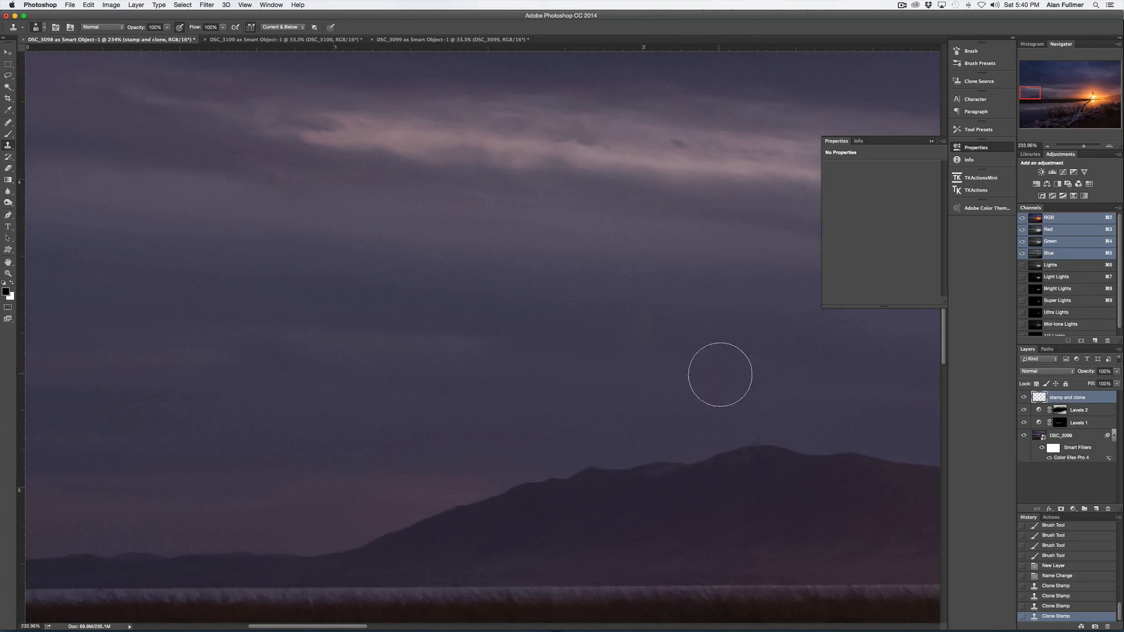
{"action": "left_click", "coordinate": [747, 311], "text": "alt"}
{"action": "left_click", "coordinate": [650, 335]}
{"action": "left_click", "coordinate": [785, 370], "text": "alt"}
{"action": "left_click", "coordinate": [725, 362]}
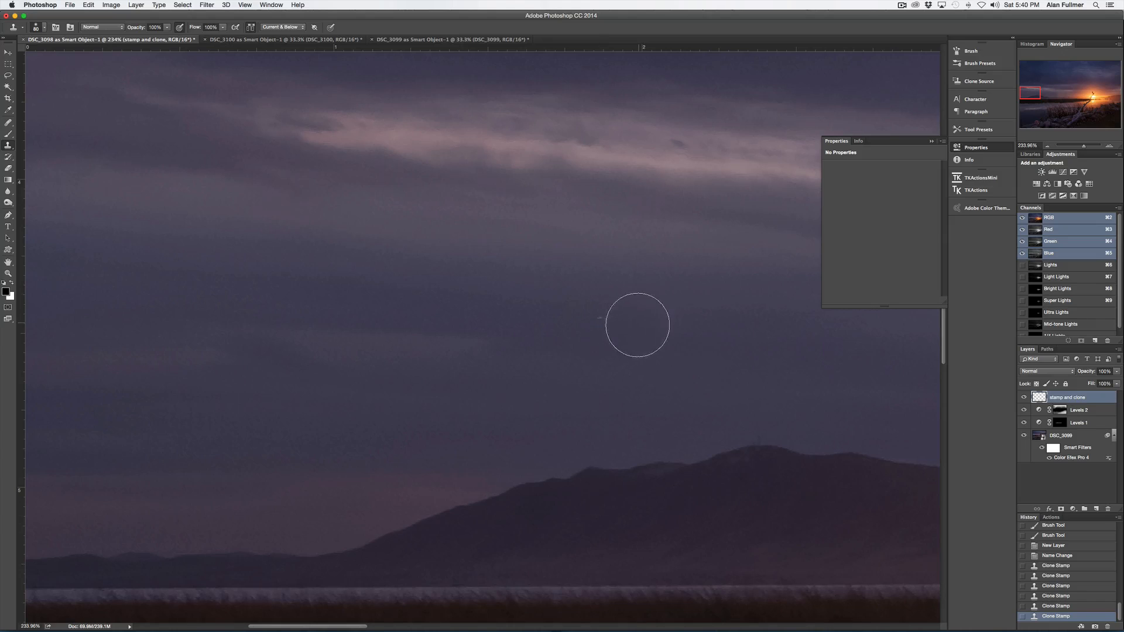
{"action": "left_click", "coordinate": [637, 325]}
- Switch to Lightroom to compare the source frames DSC_3099, DSC_3100 and DSC_3098, then return to Photoshop
{"action": "left_click_drag", "start_coordinate": [1082, 148], "coordinate": [1075, 148]}
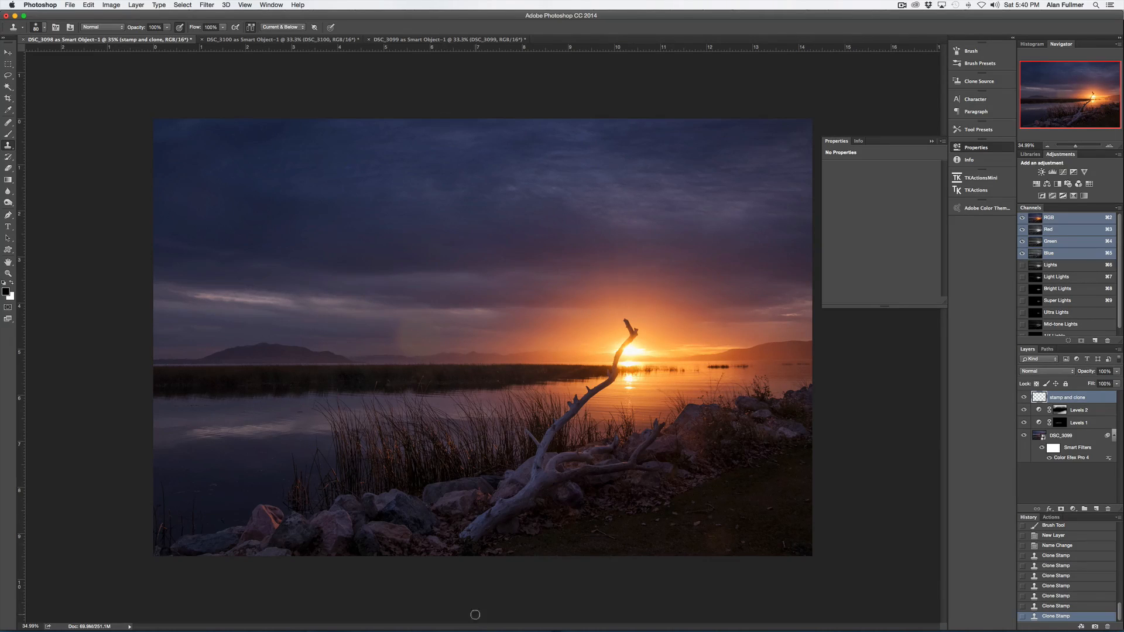
{"action": "mouse_move", "coordinate": [484, 623]}
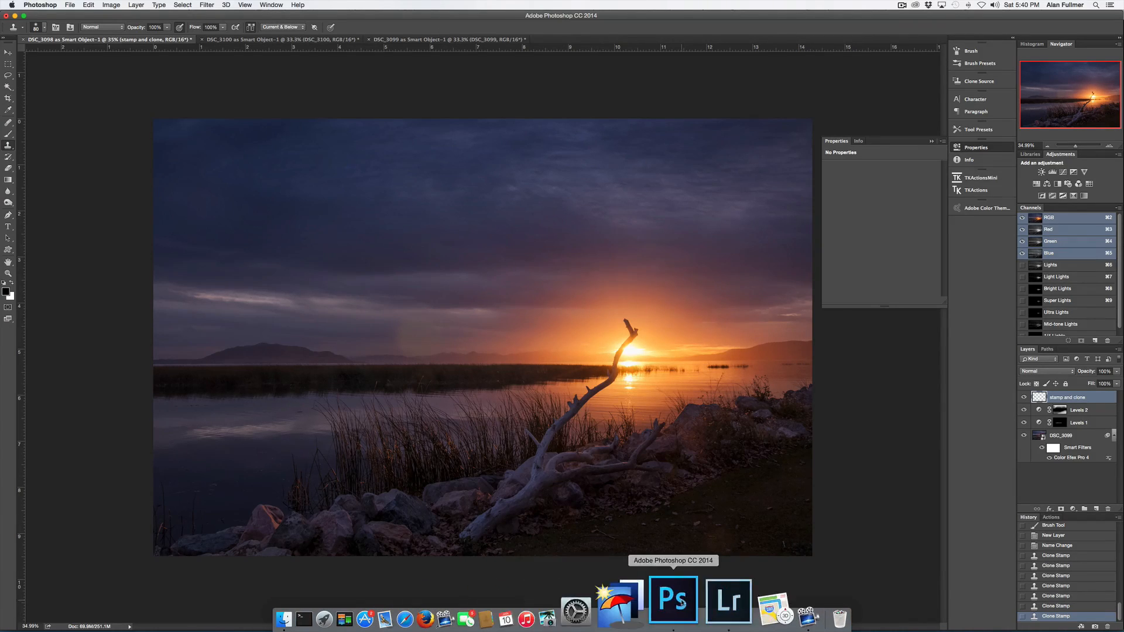
{"action": "left_click", "coordinate": [728, 603]}
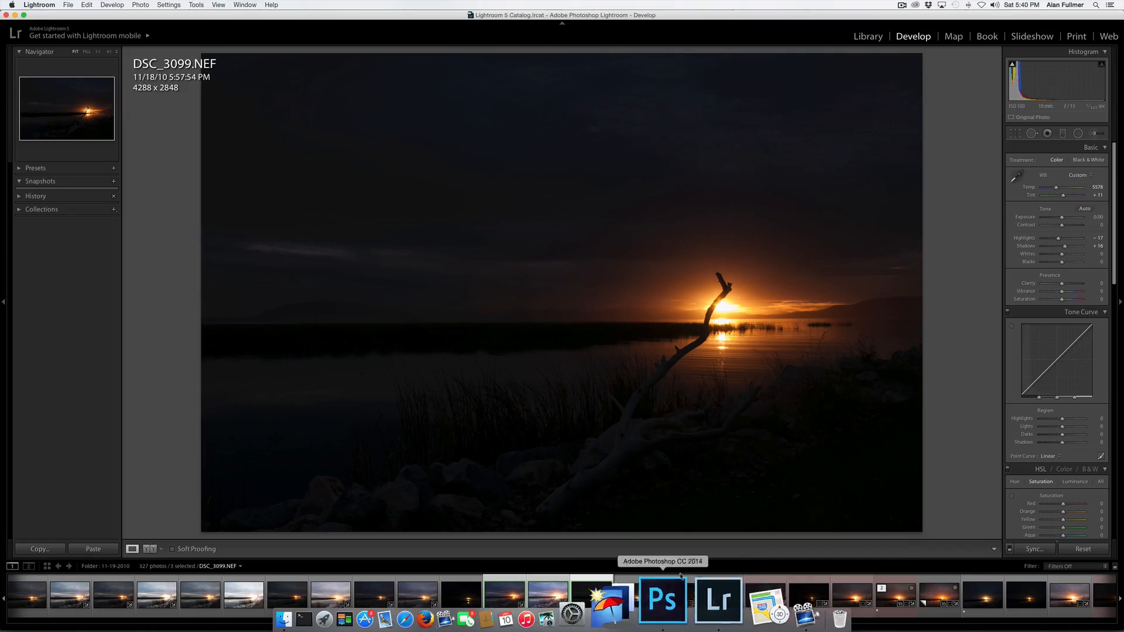
{"action": "left_click", "coordinate": [506, 597]}
{"action": "left_click", "coordinate": [540, 597]}
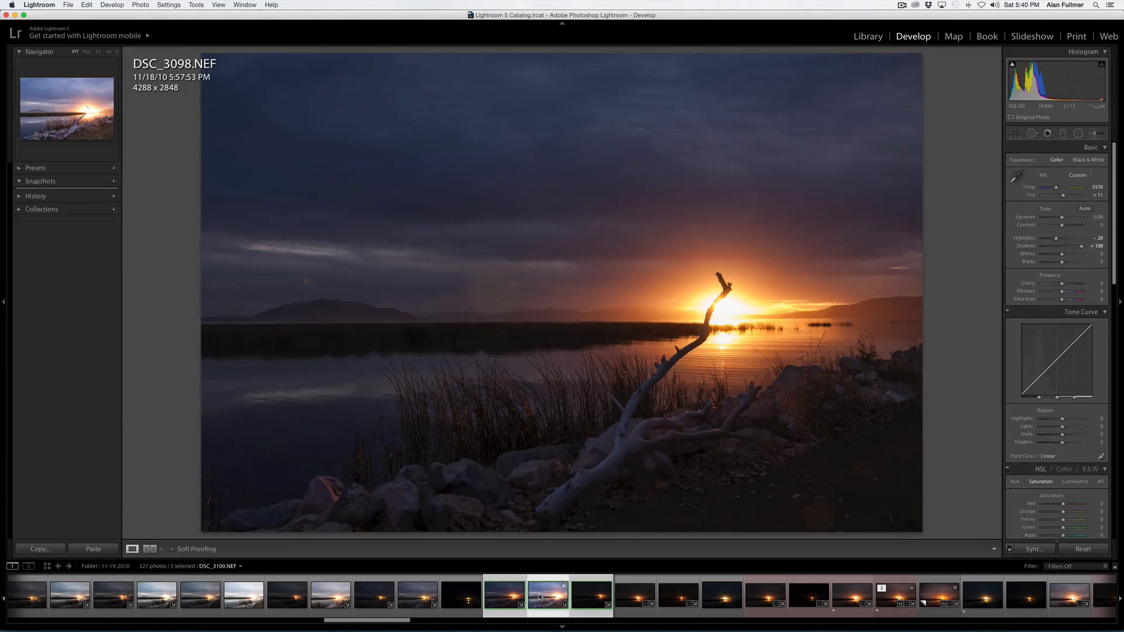
{"action": "left_click", "coordinate": [511, 598]}
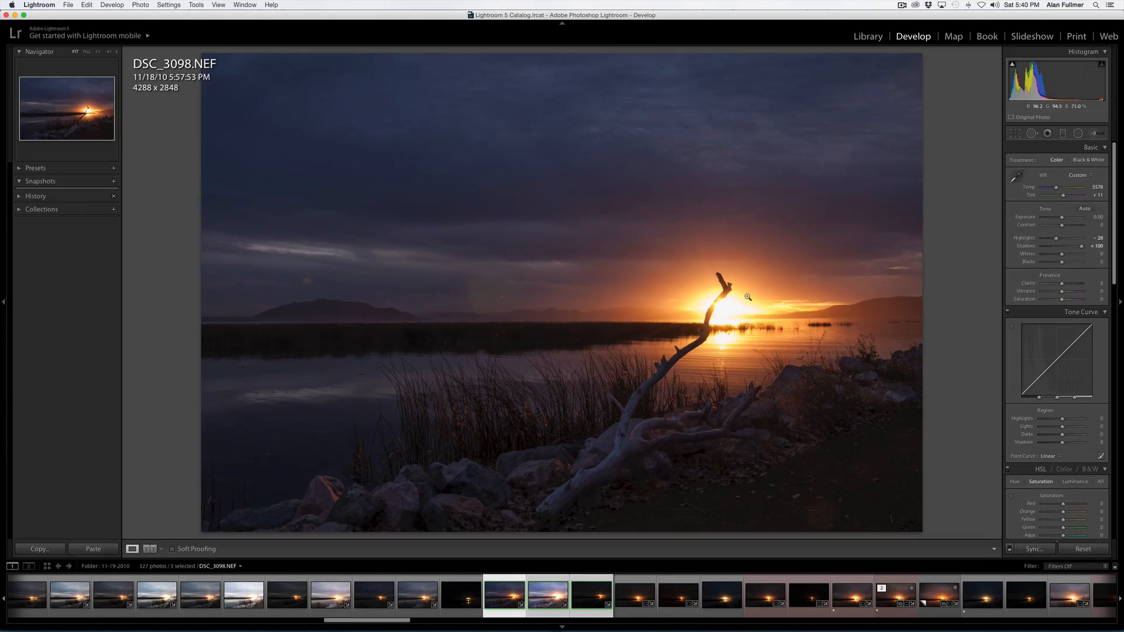
{"action": "mouse_move", "coordinate": [647, 631]}
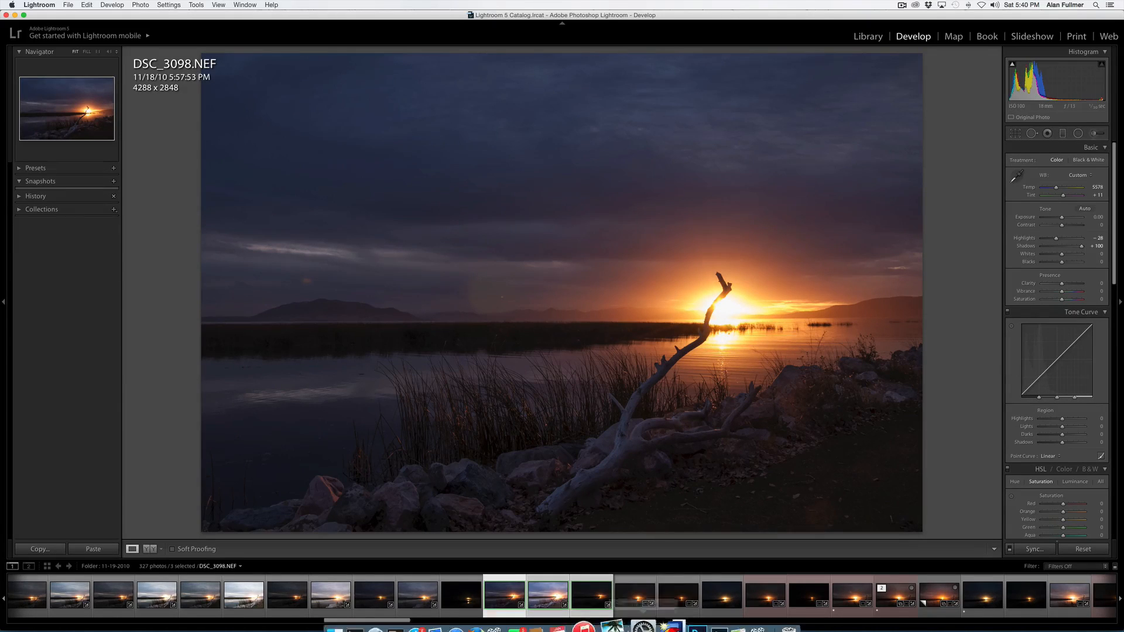
{"action": "left_click", "coordinate": [683, 610]}
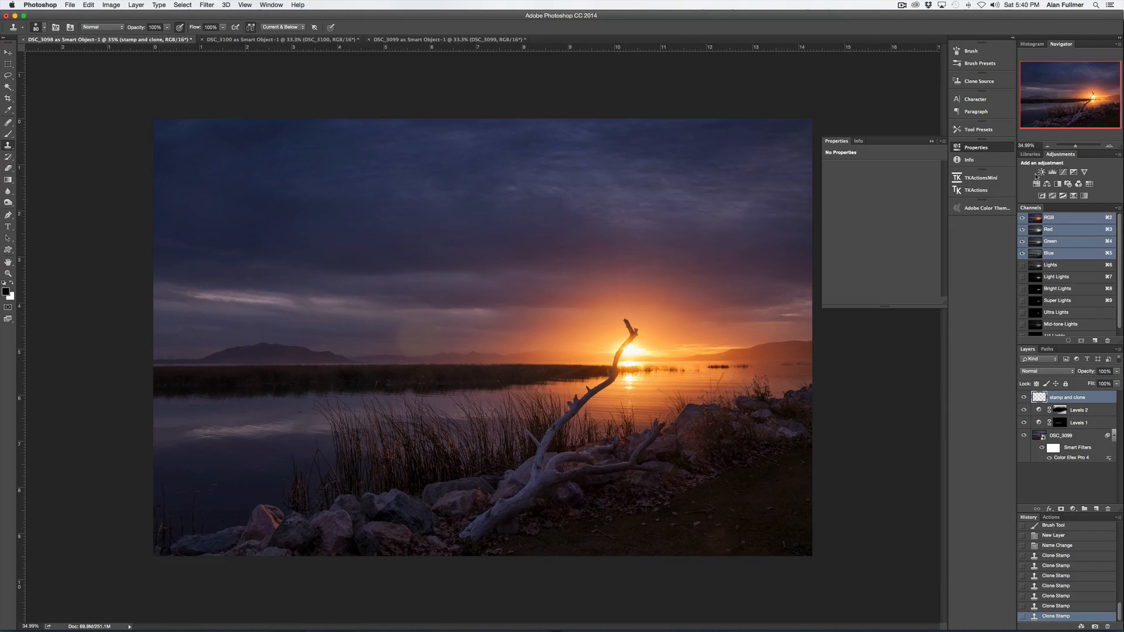
- Inspect the sunset area up close, then close the Properties panel
{"action": "left_click_drag", "start_coordinate": [1076, 148], "coordinate": [1079, 146]}
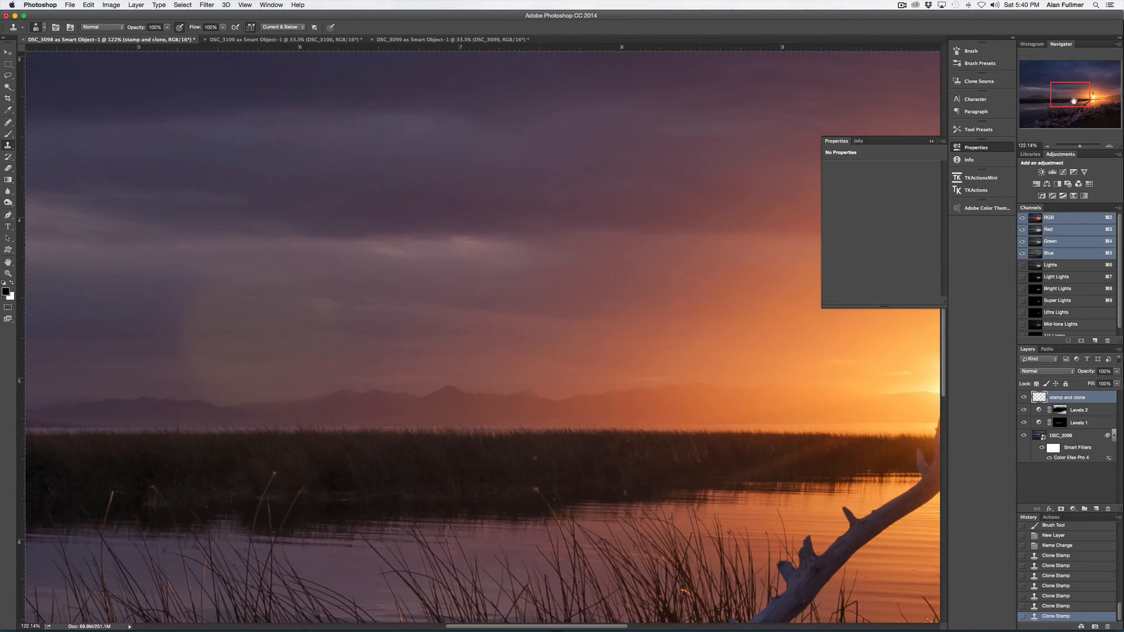
{"action": "left_click_drag", "start_coordinate": [1075, 101], "coordinate": [1089, 99]}
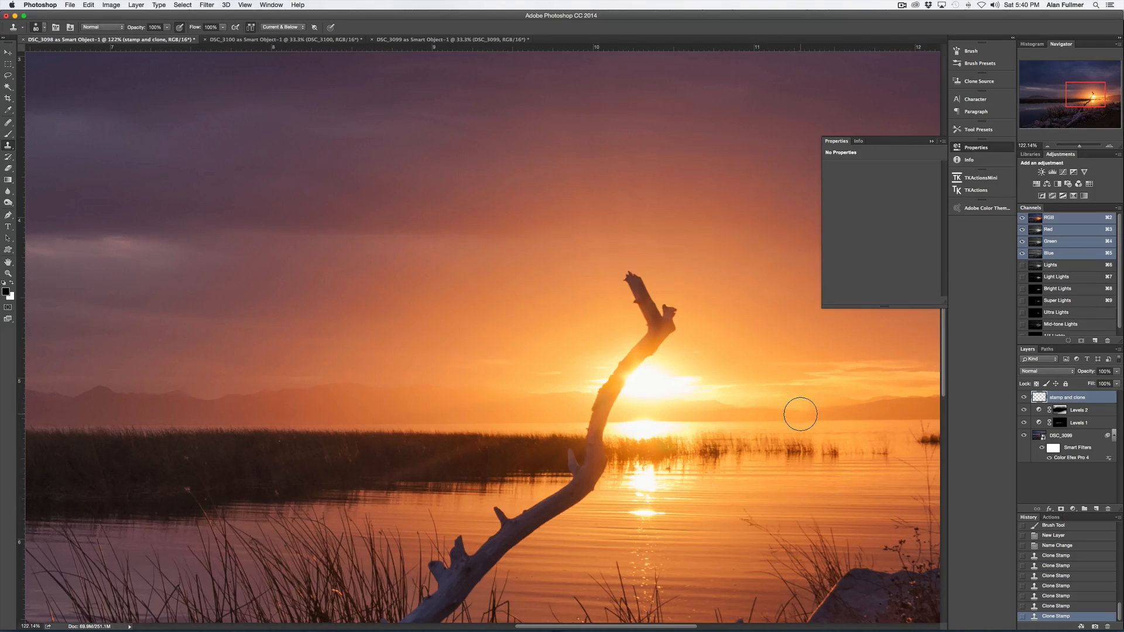
{"action": "key", "text": "v"}
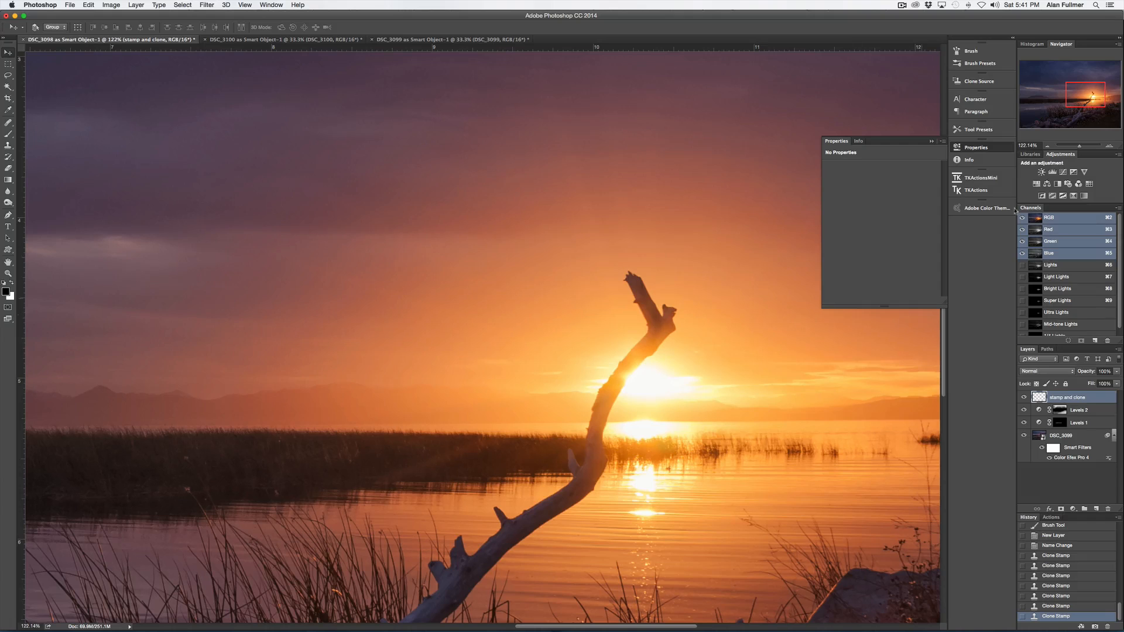
{"action": "left_click_drag", "start_coordinate": [1079, 147], "coordinate": [1075, 147]}
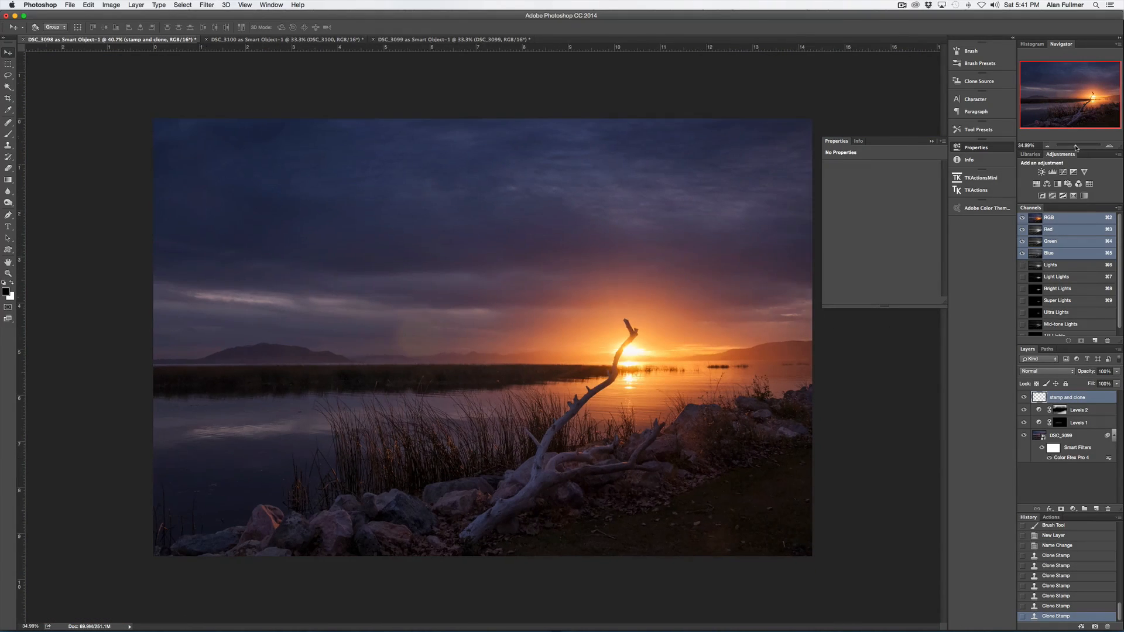
{"action": "left_click", "coordinate": [931, 142]}
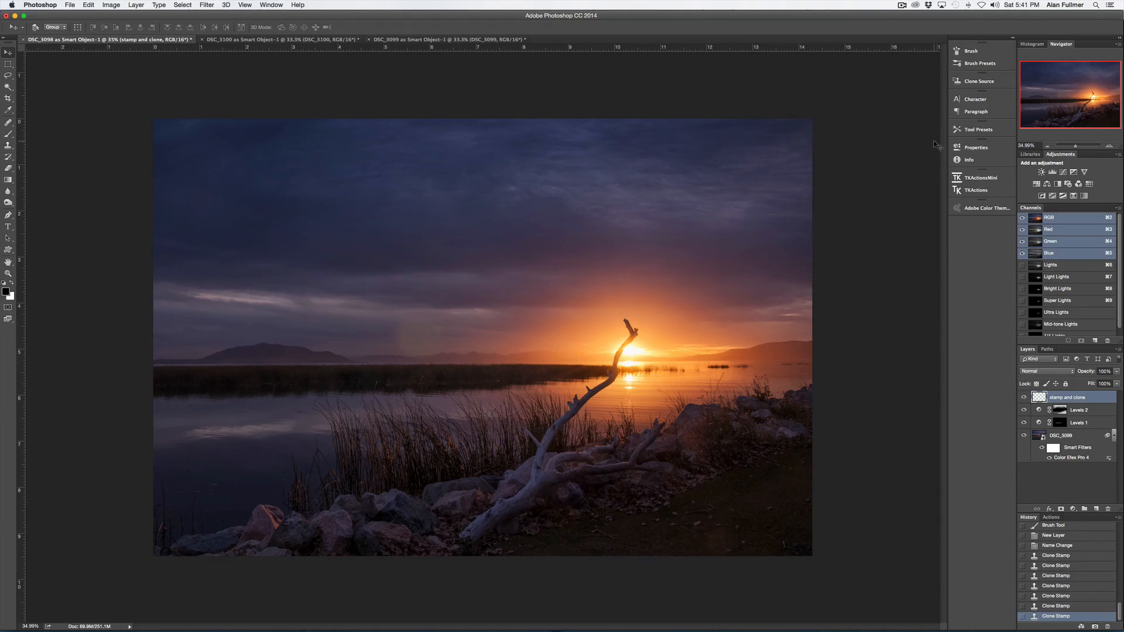